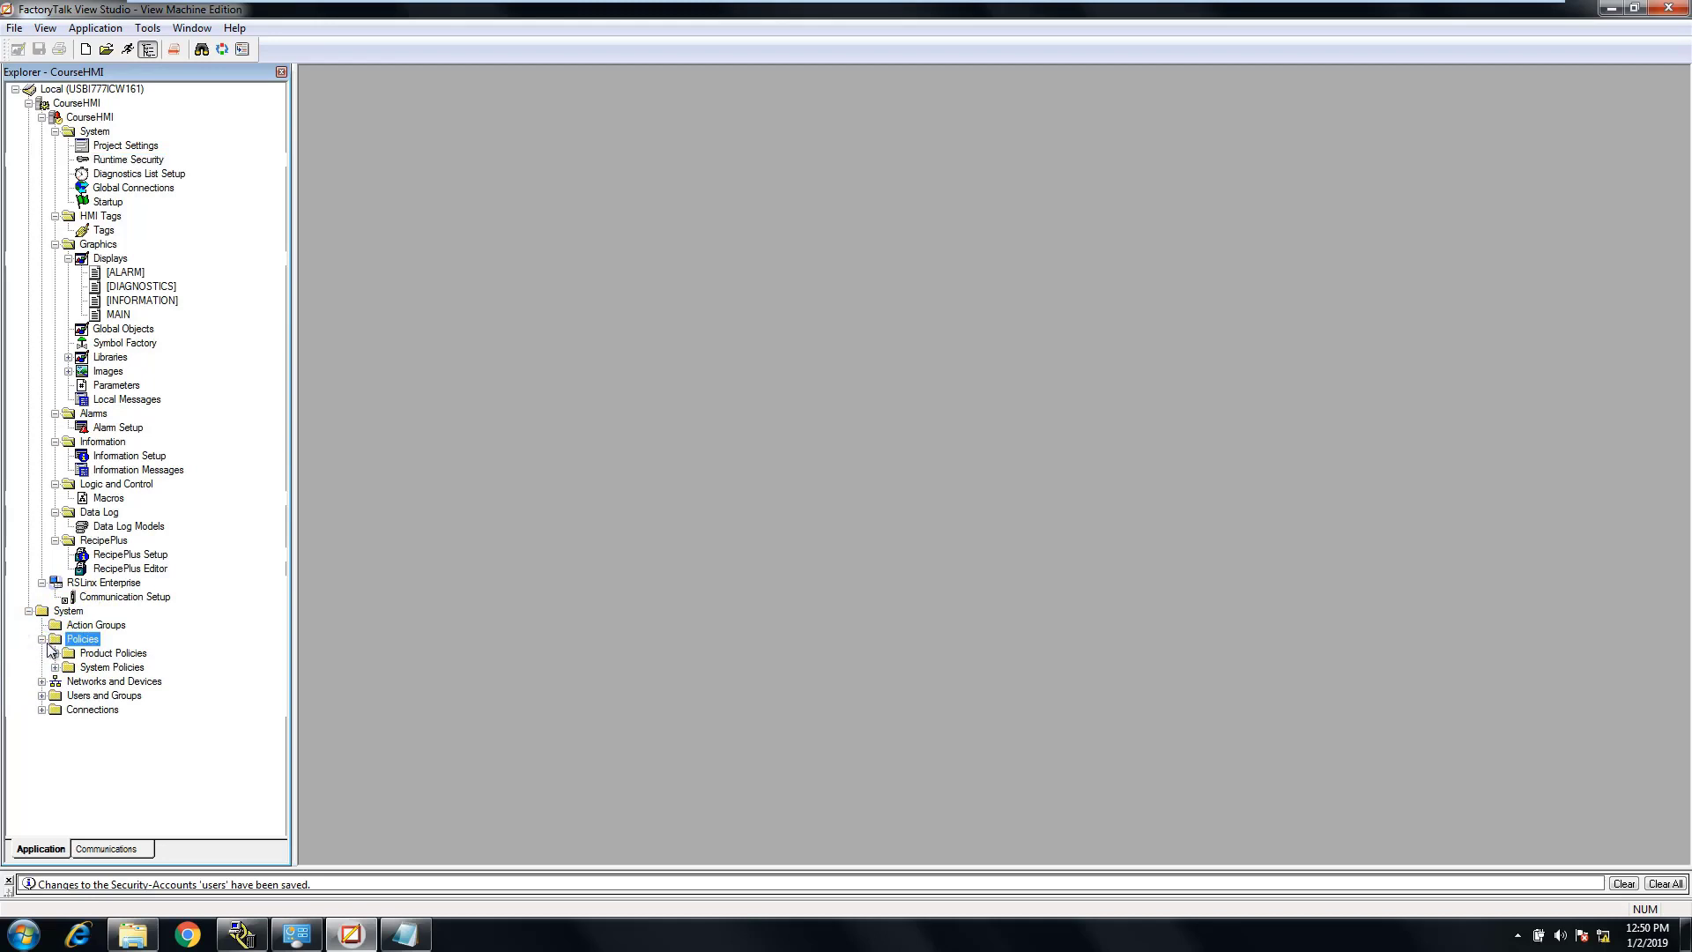
Step: Examine the contents of the Product Policies and System Policies folders, including the Audit Policy settings and the FactoryTalk Alarms and Events entries
{"action": "left_click", "coordinate": [56, 653]}
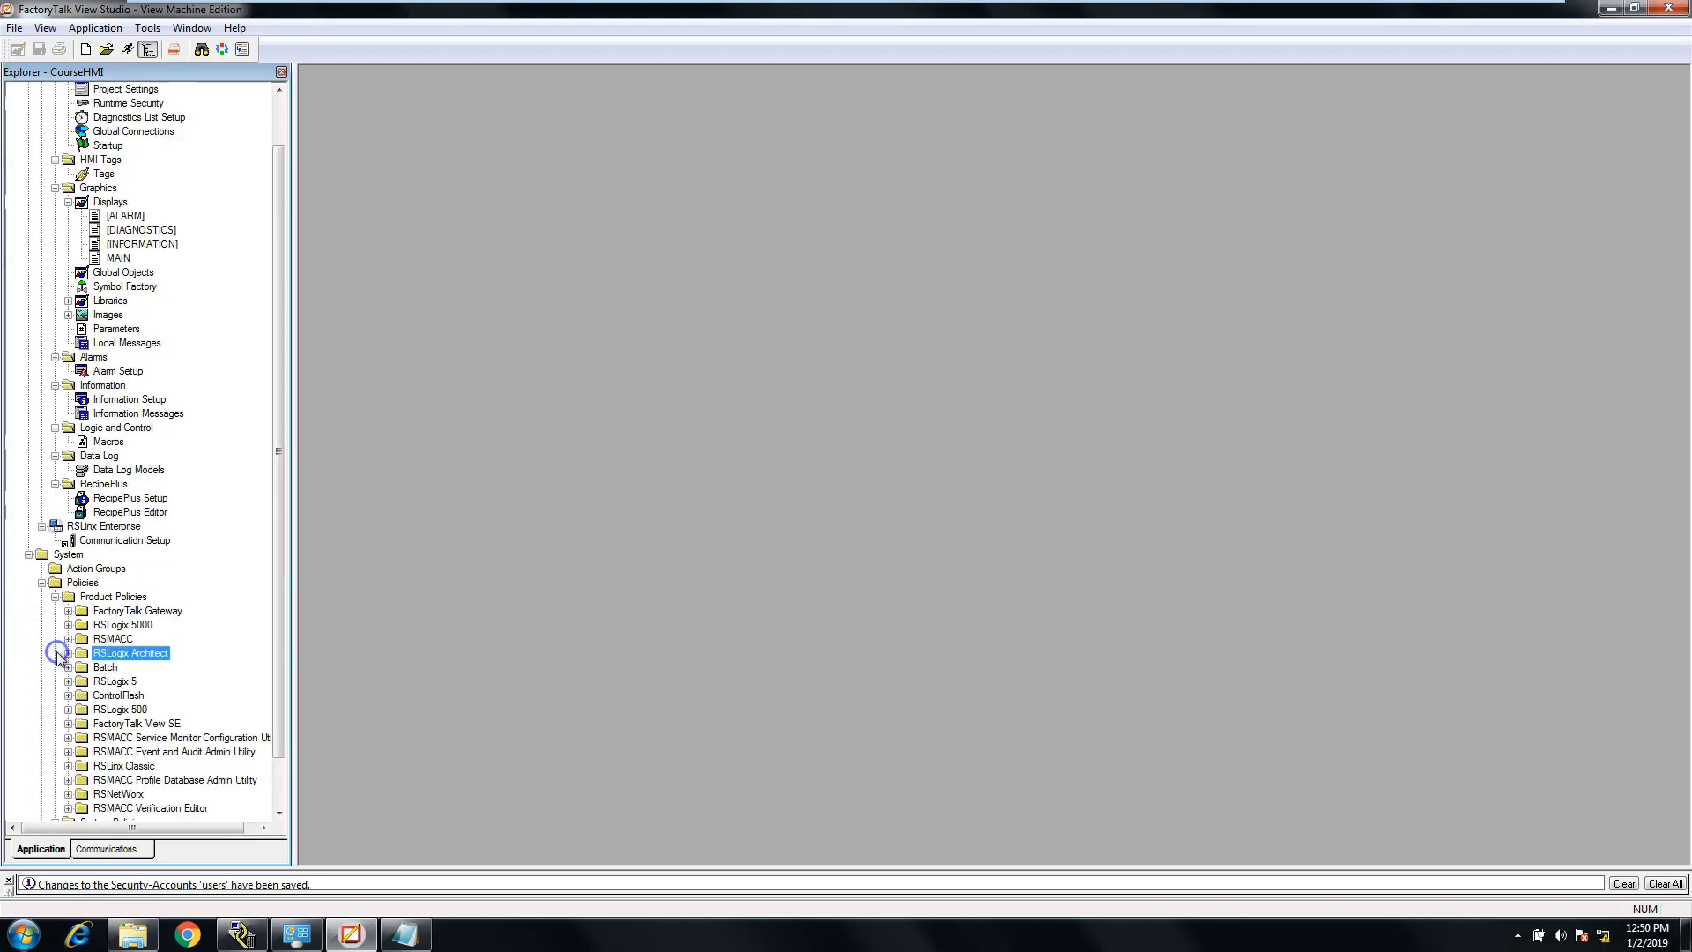
{"action": "left_click", "coordinate": [54, 598]}
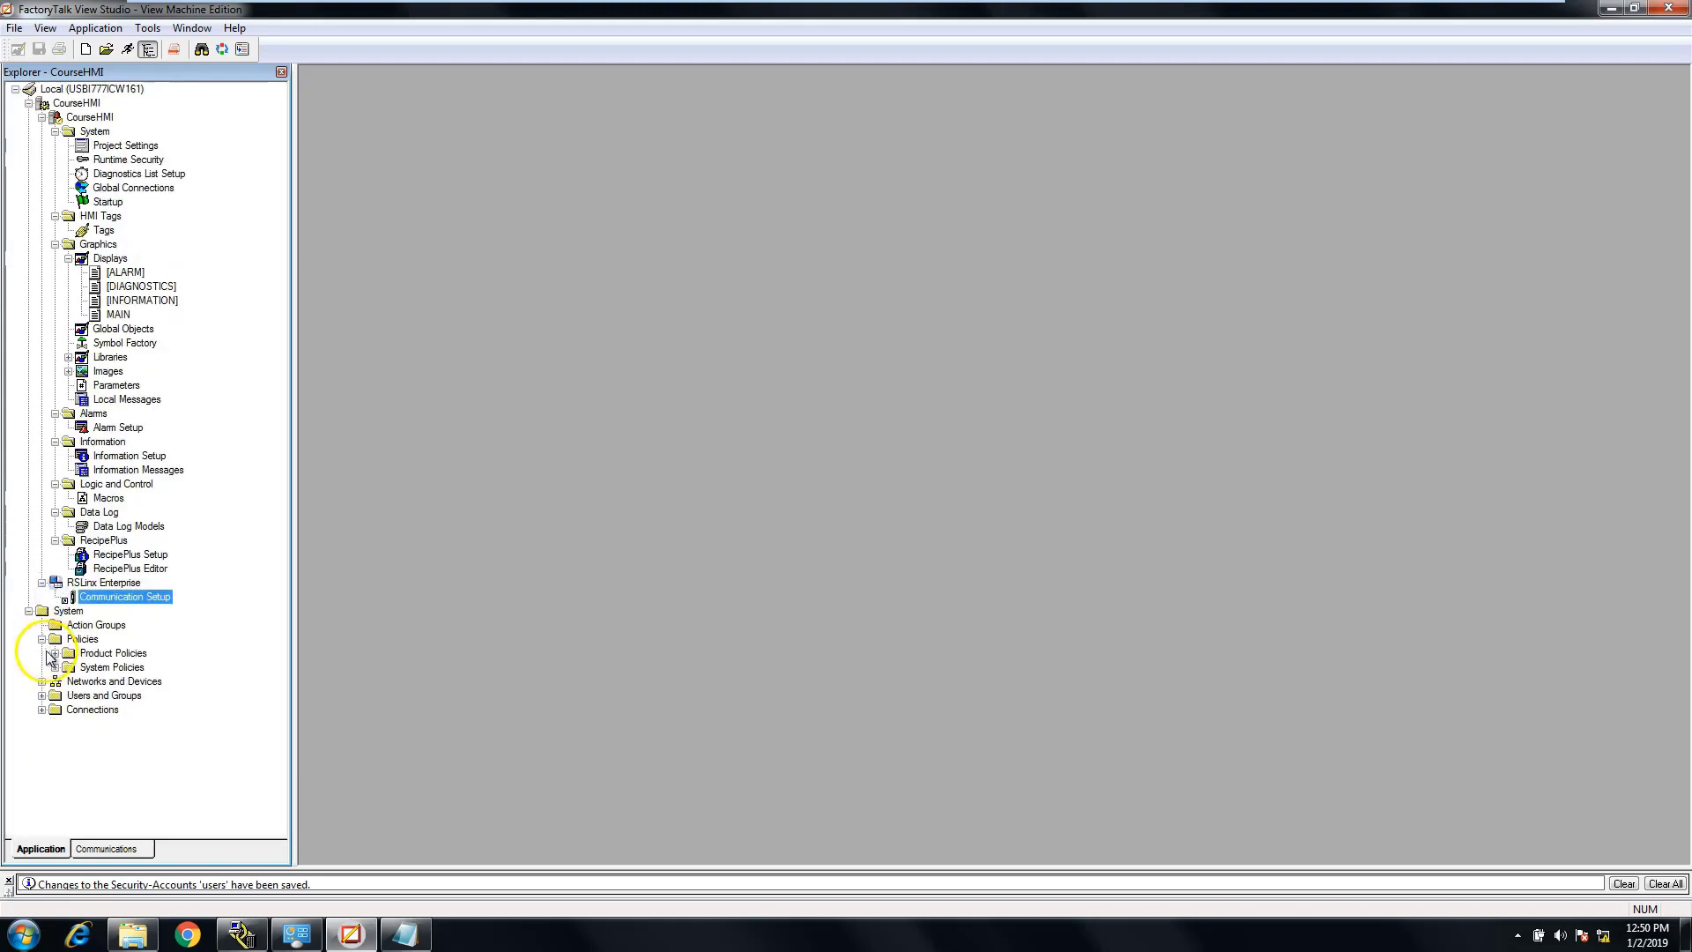
{"action": "left_click", "coordinate": [55, 668]}
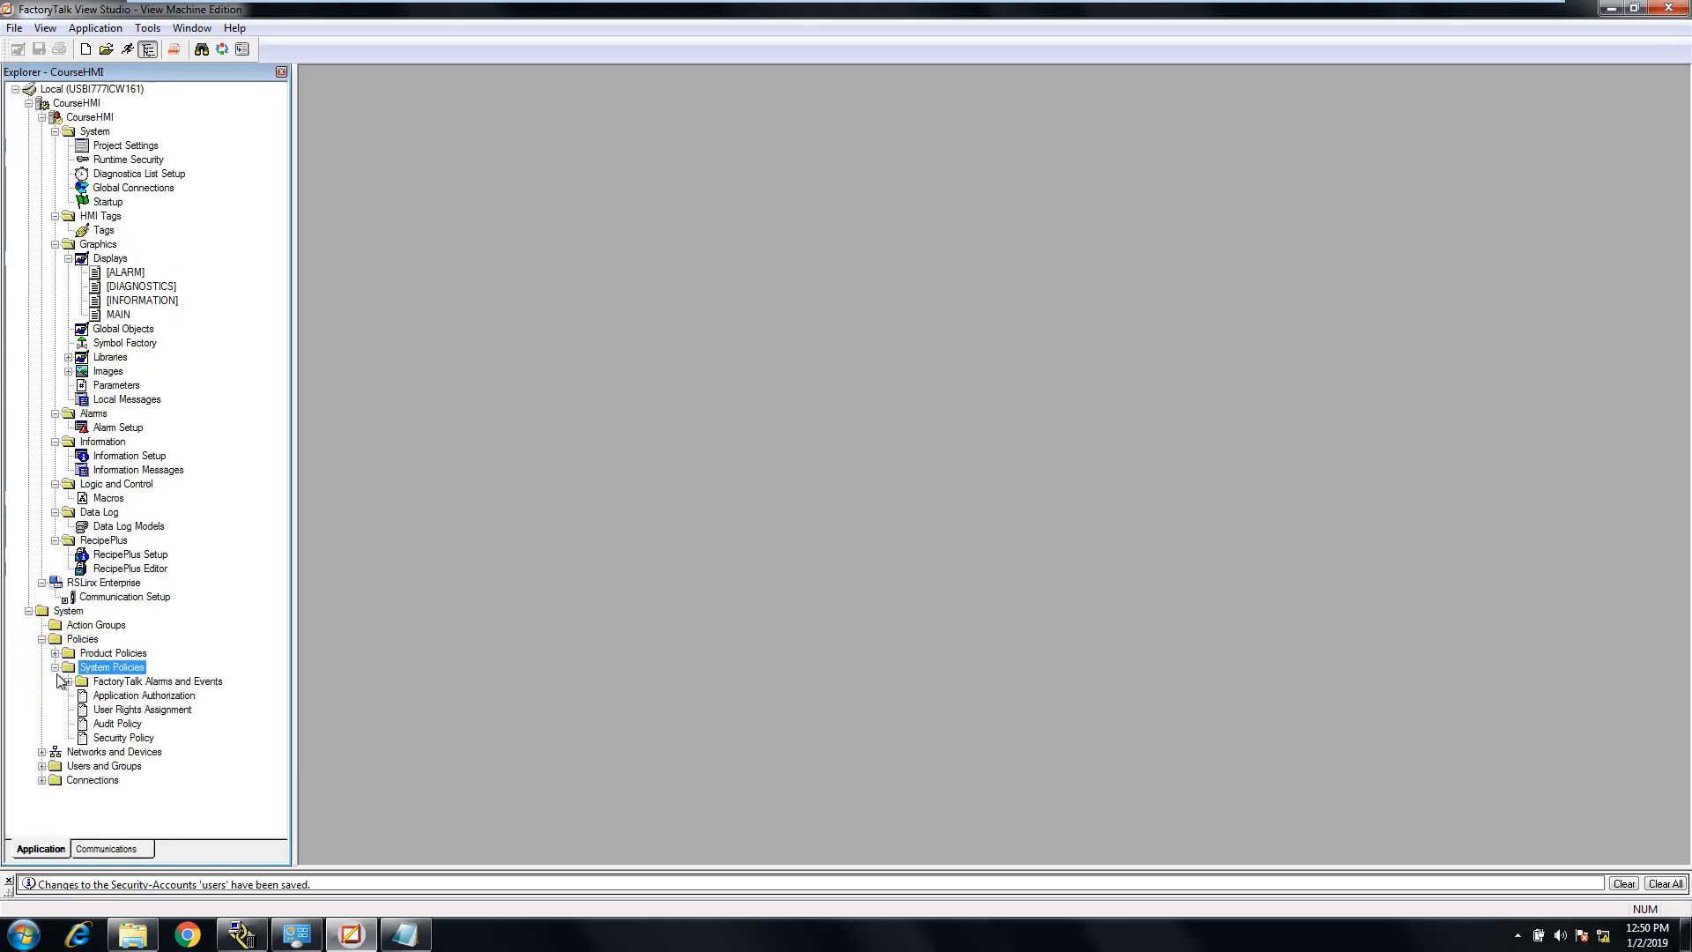
{"action": "double_click", "coordinate": [117, 724]}
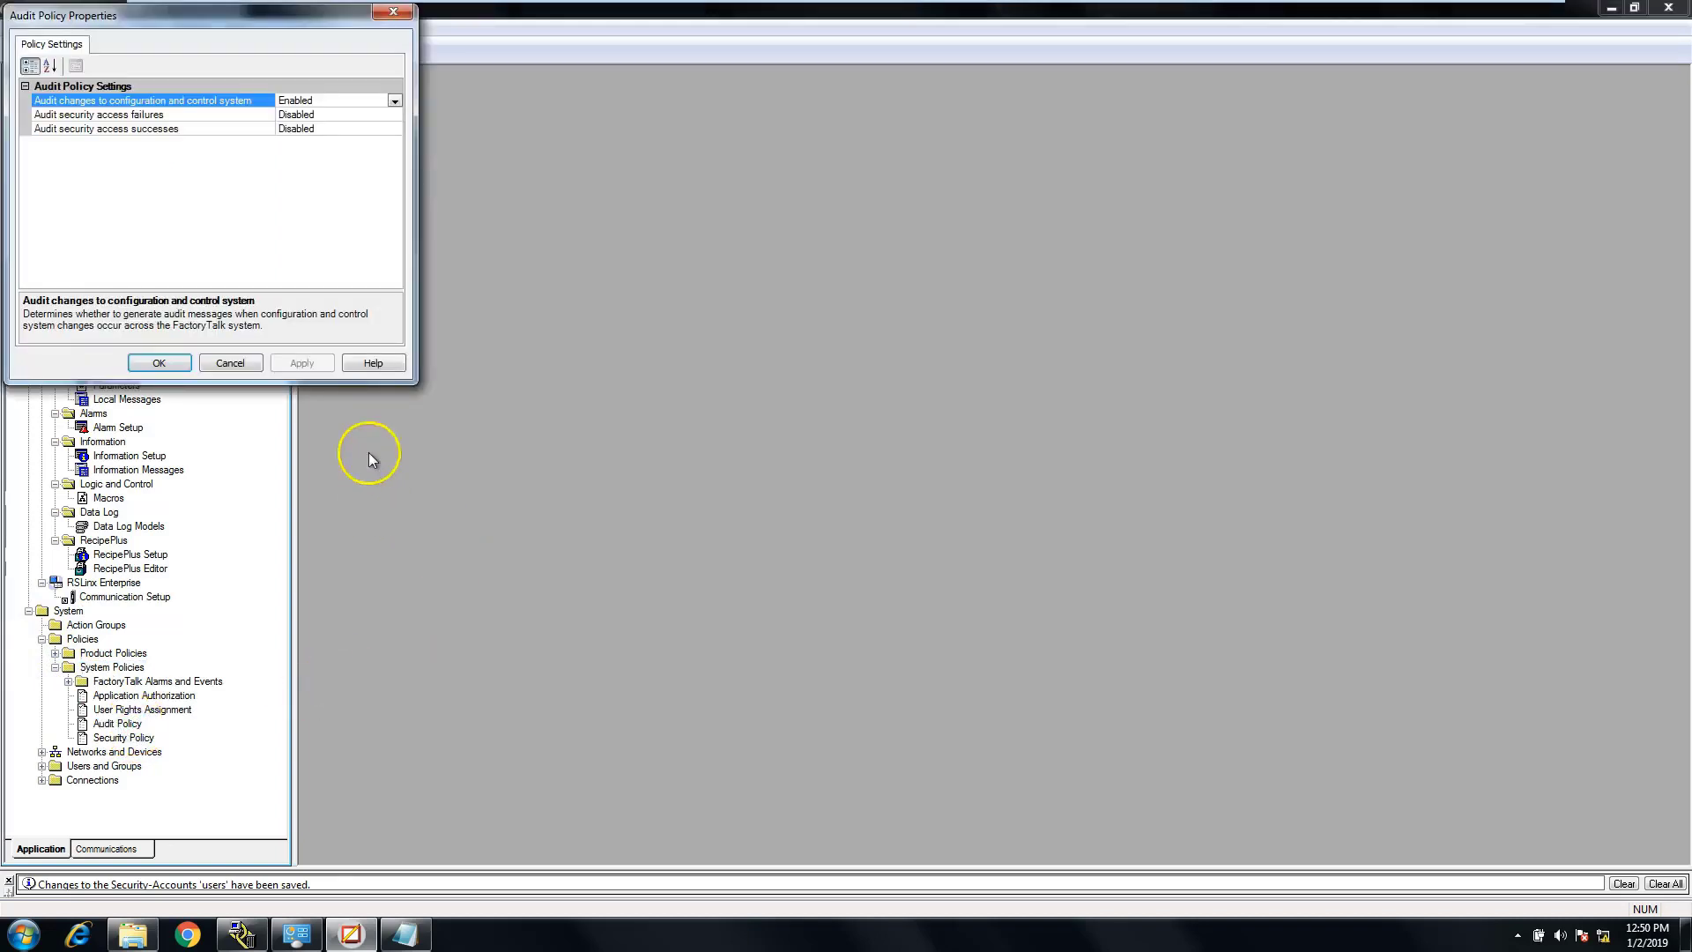
{"action": "left_click", "coordinate": [219, 363]}
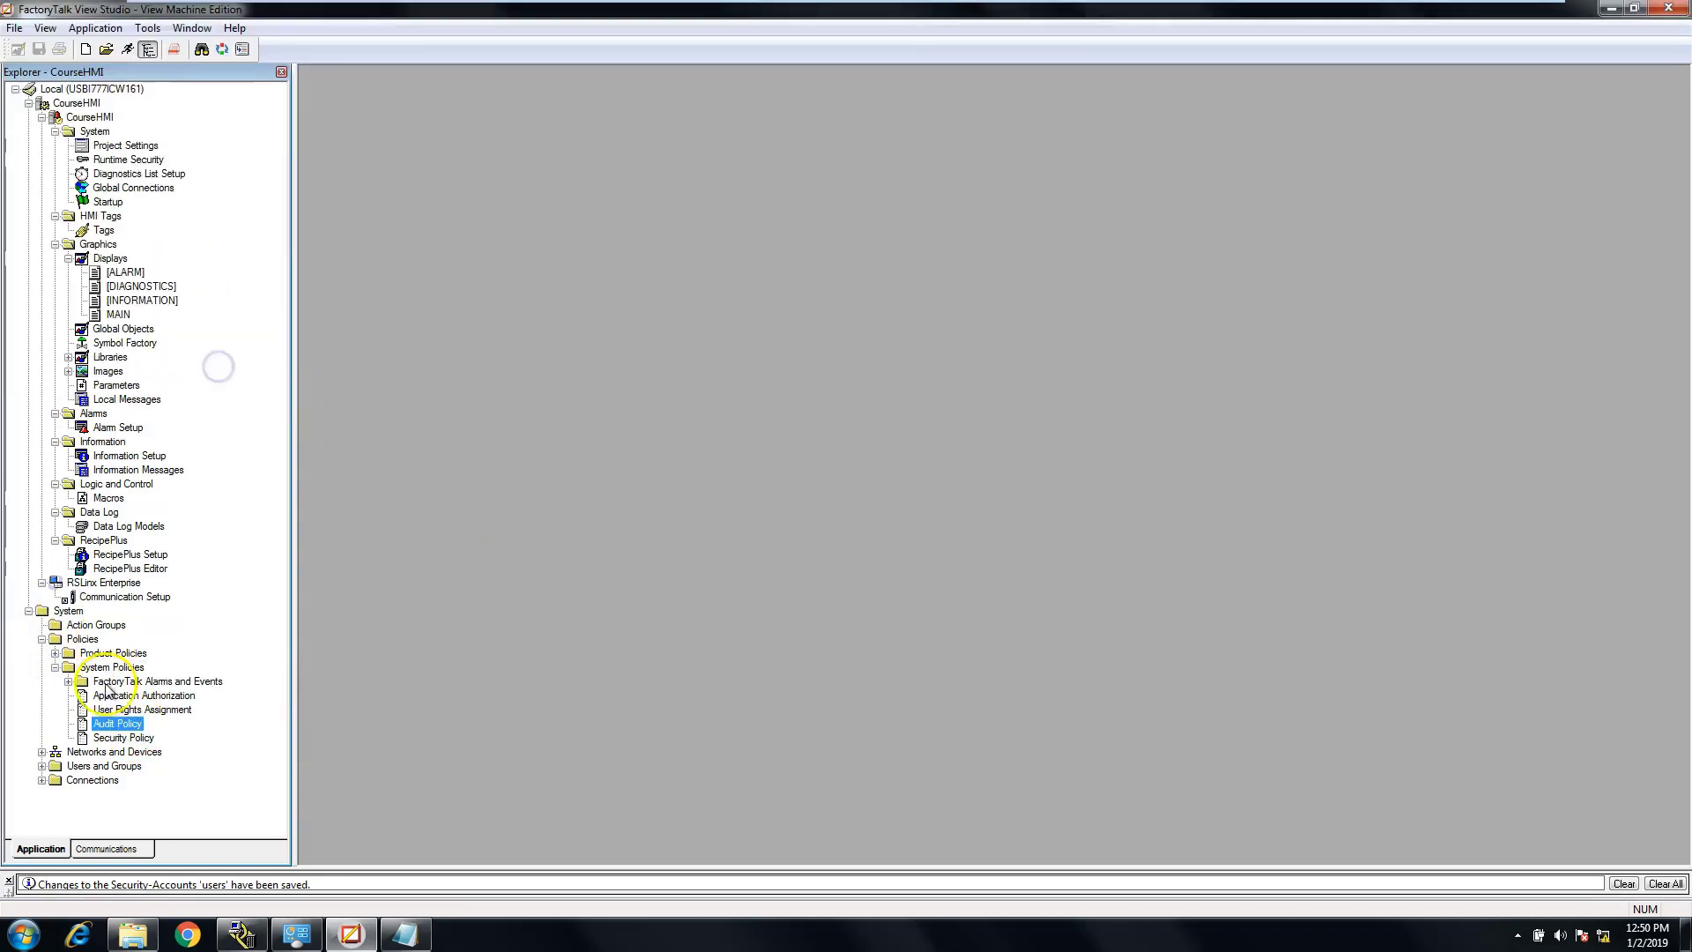
{"action": "left_click", "coordinate": [69, 683]}
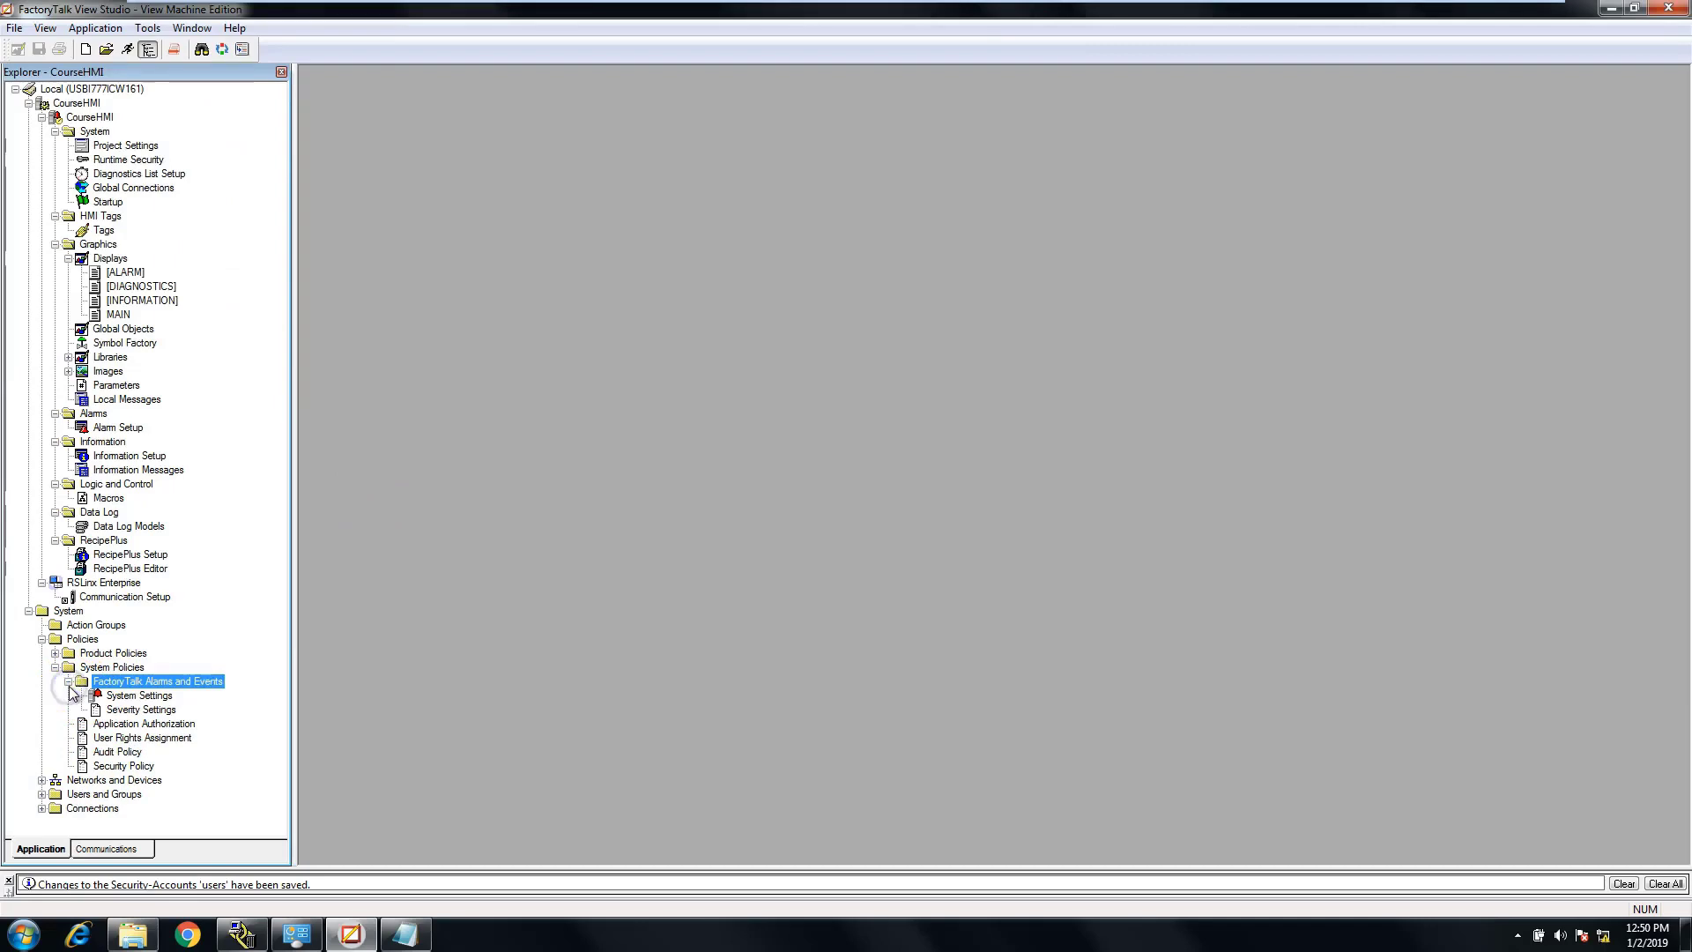
{"action": "left_click", "coordinate": [69, 683]}
{"action": "left_click", "coordinate": [54, 667]}
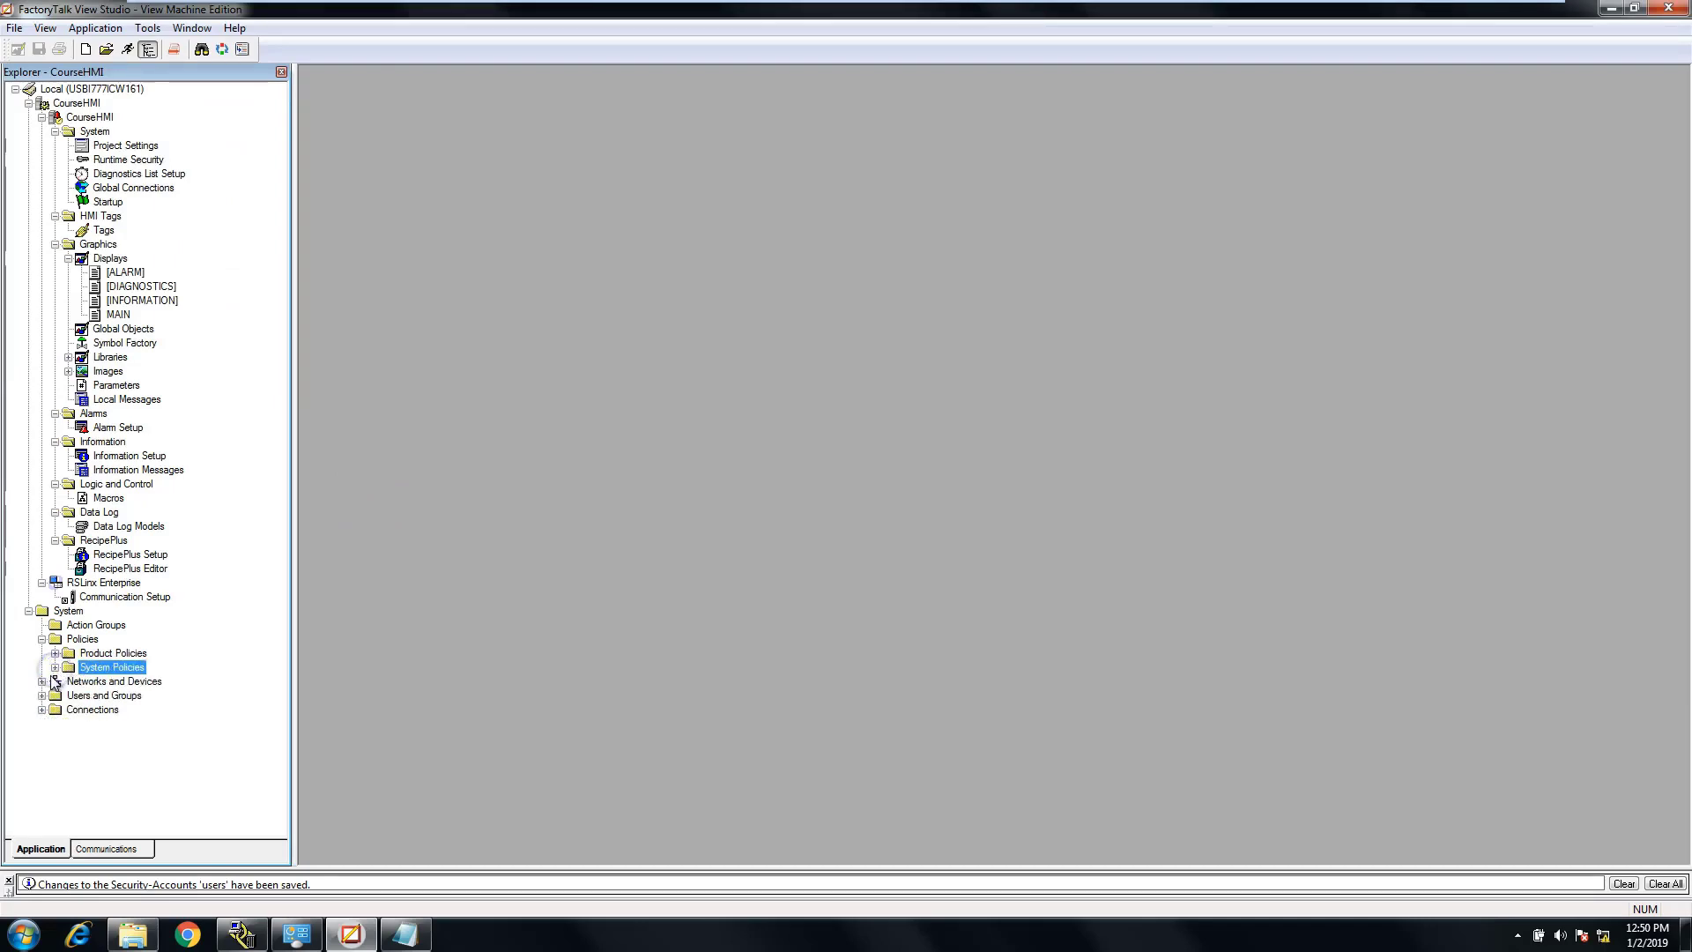
Step: Examine the workstation's drivers under Networks and Devices and compare them with the driver tree in RSLinx Classic
{"action": "left_click", "coordinate": [42, 682]}
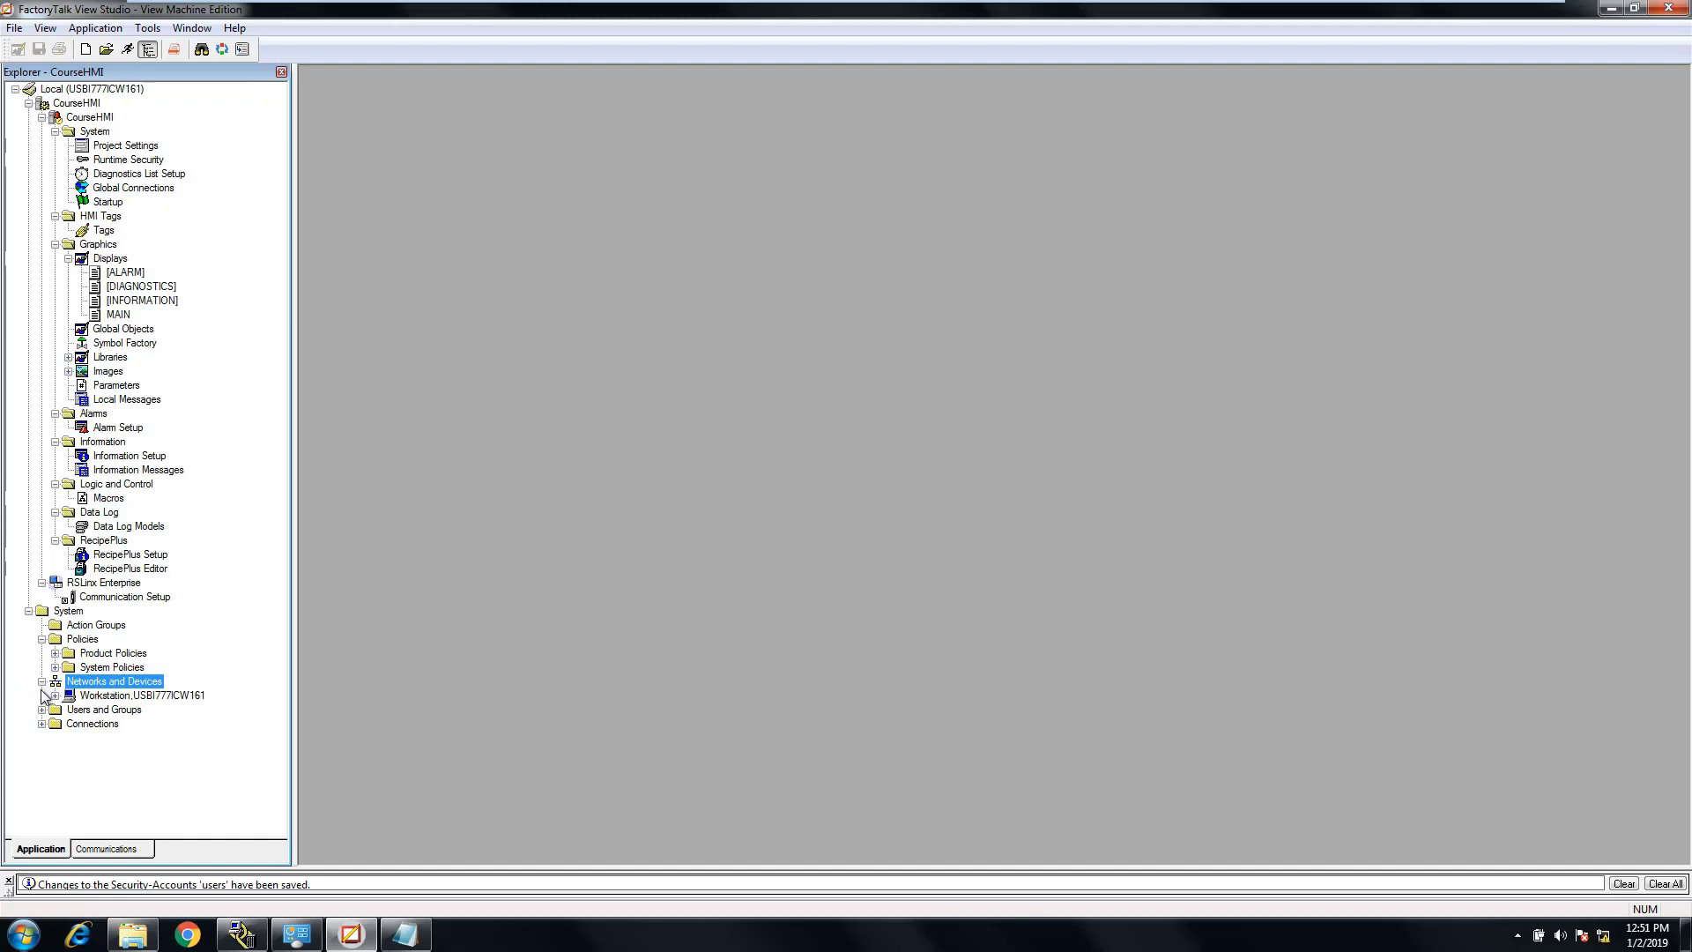
{"action": "left_click", "coordinate": [54, 697]}
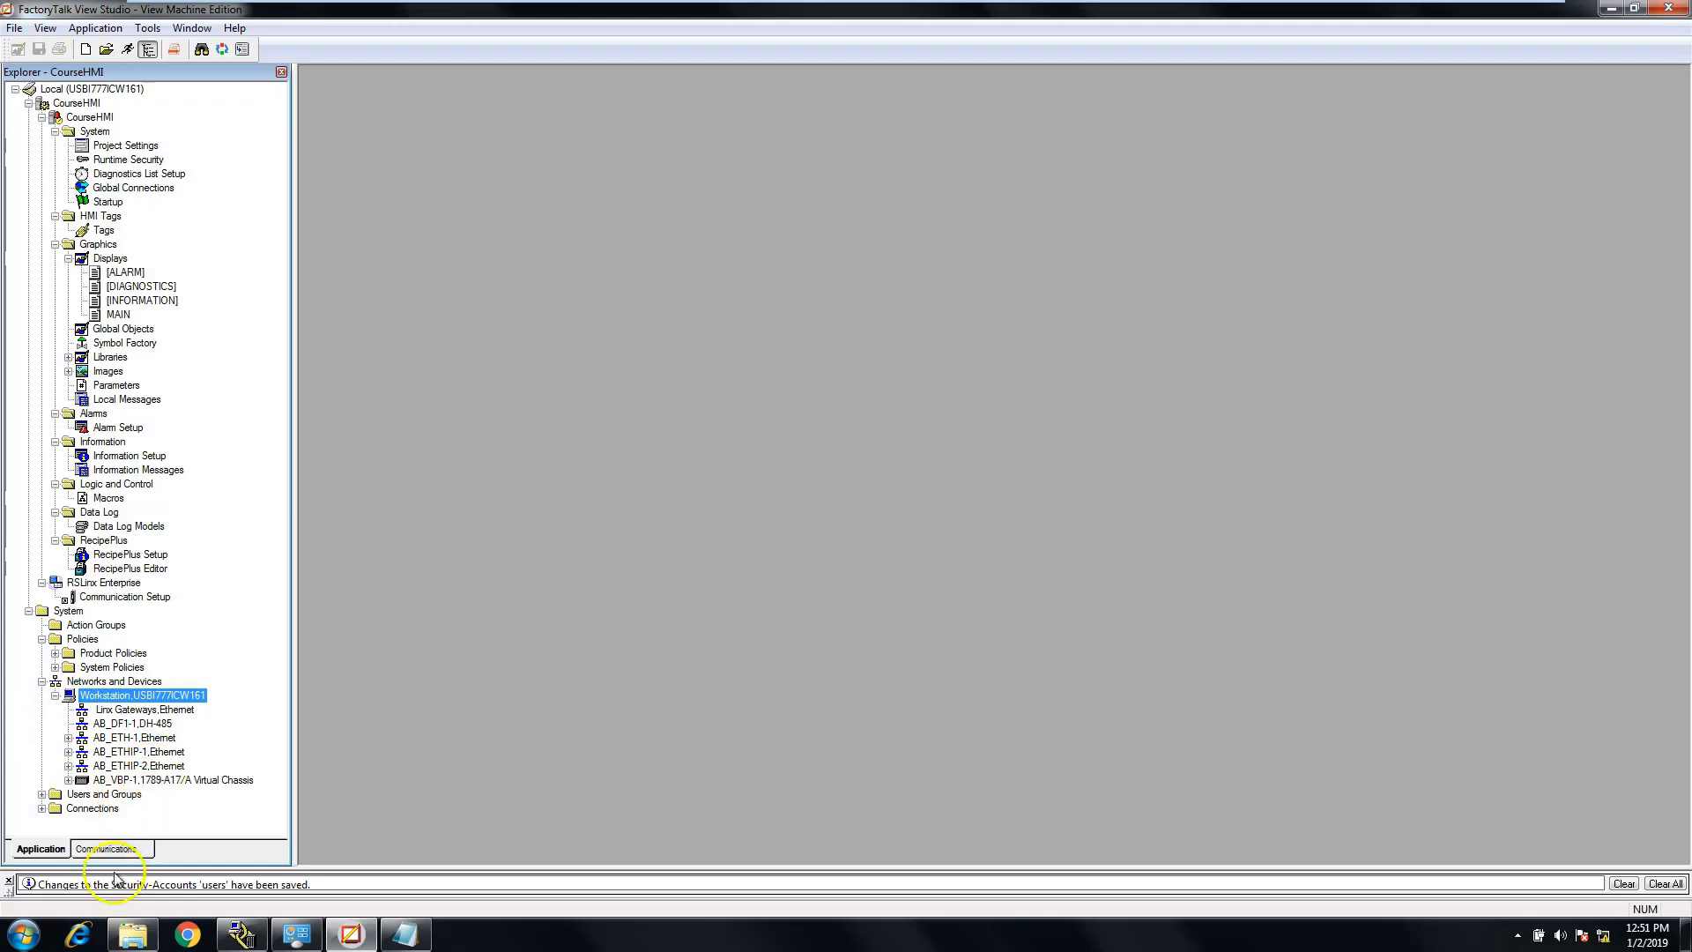
{"action": "left_click", "coordinate": [236, 934]}
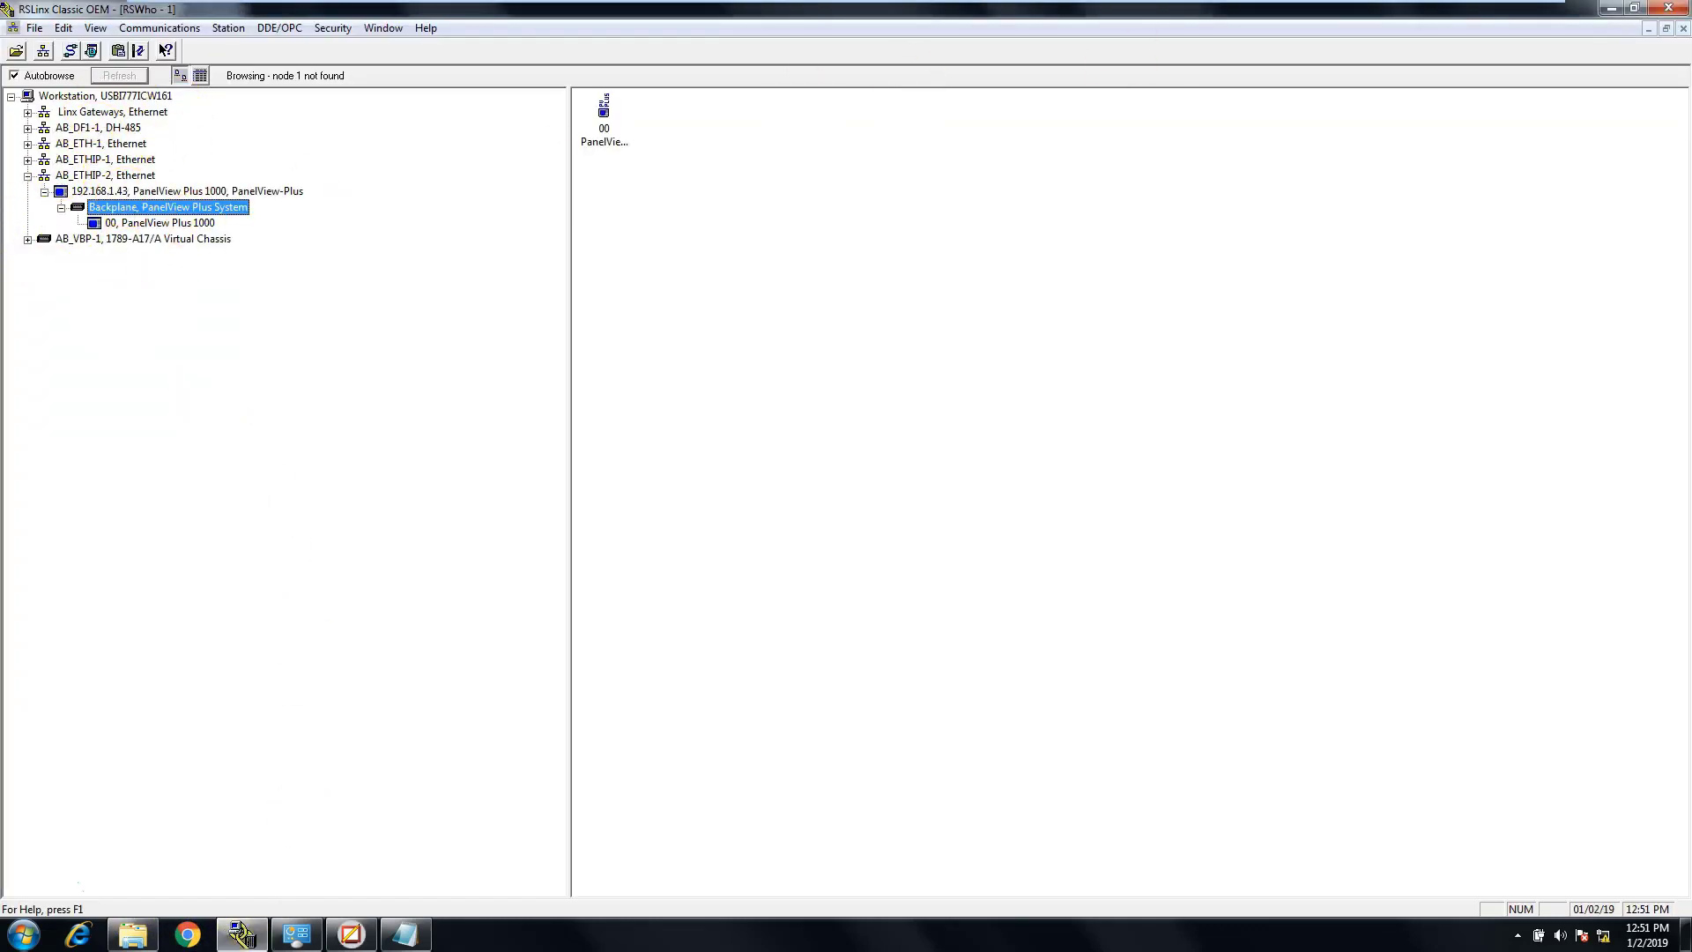
{"action": "left_click", "coordinate": [1609, 9]}
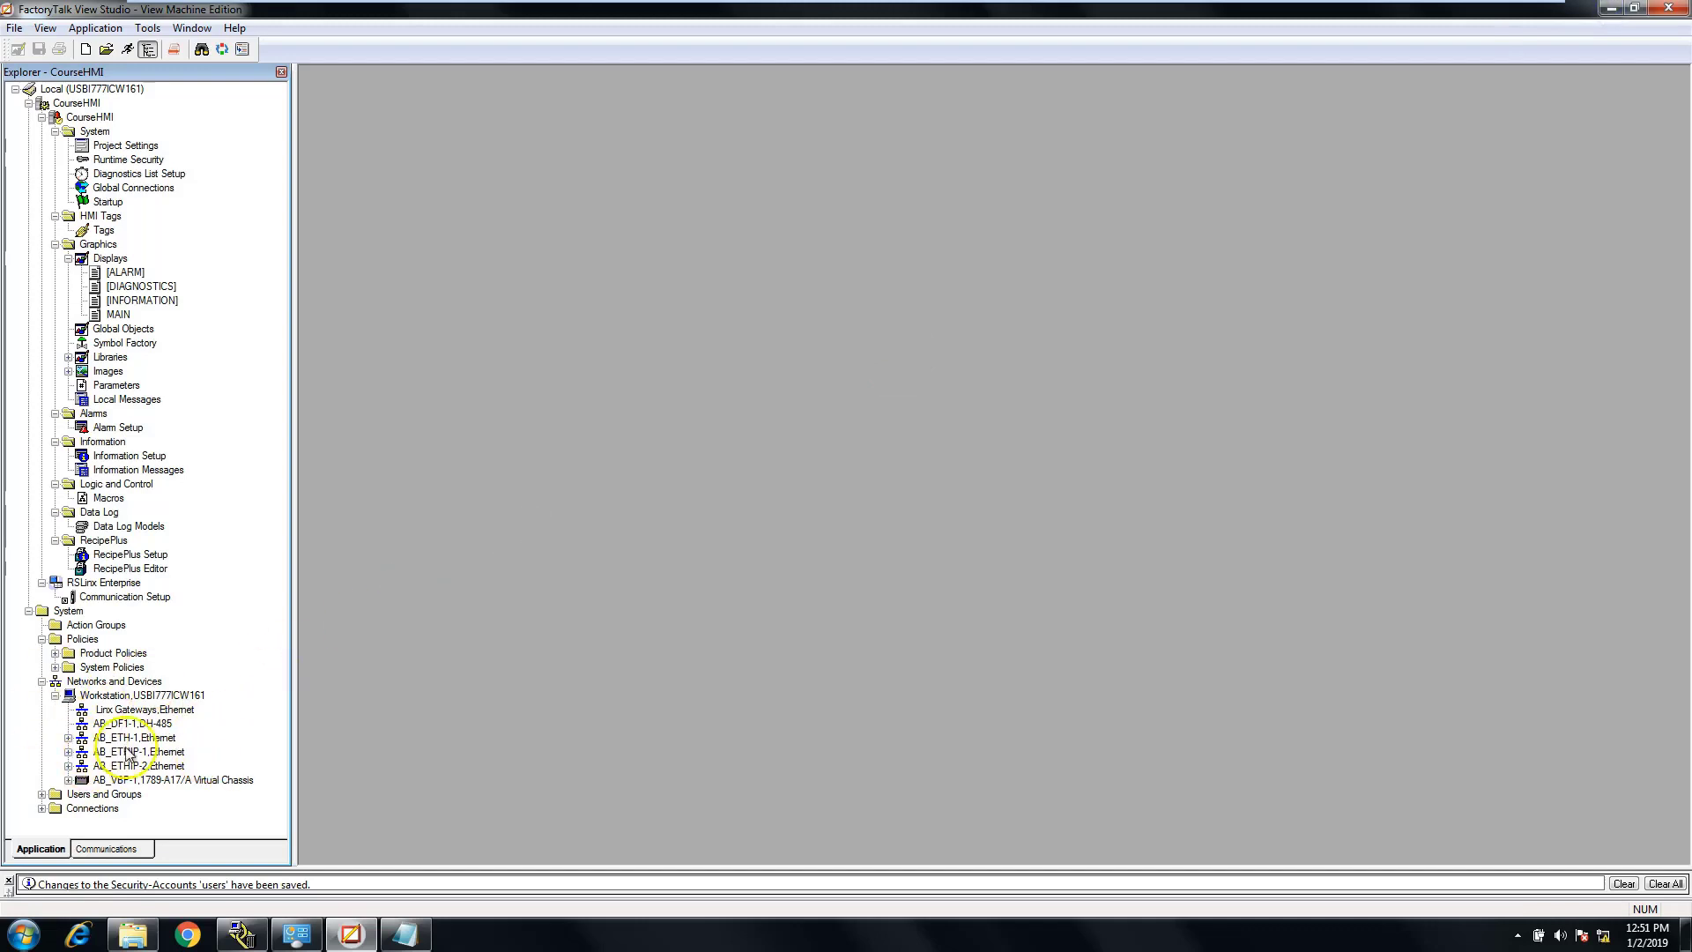
{"action": "left_click", "coordinate": [41, 681]}
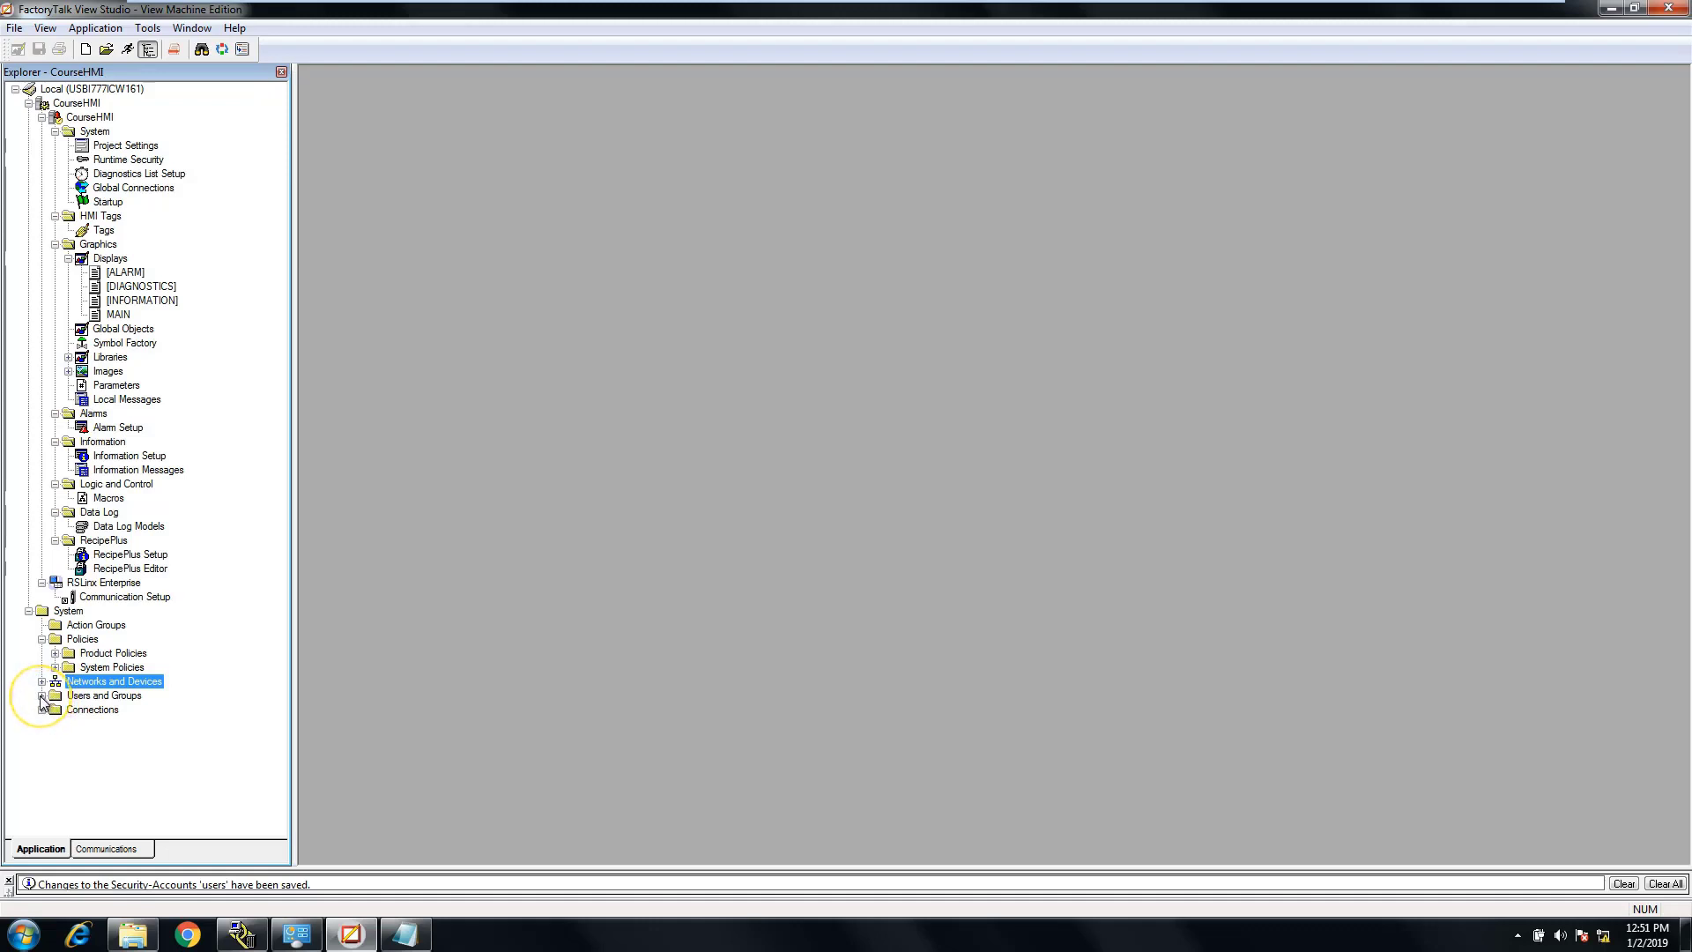
Step: Create a user group named CourseGroup in the User Groups folder of Users and Groups
{"action": "left_click", "coordinate": [41, 697]}
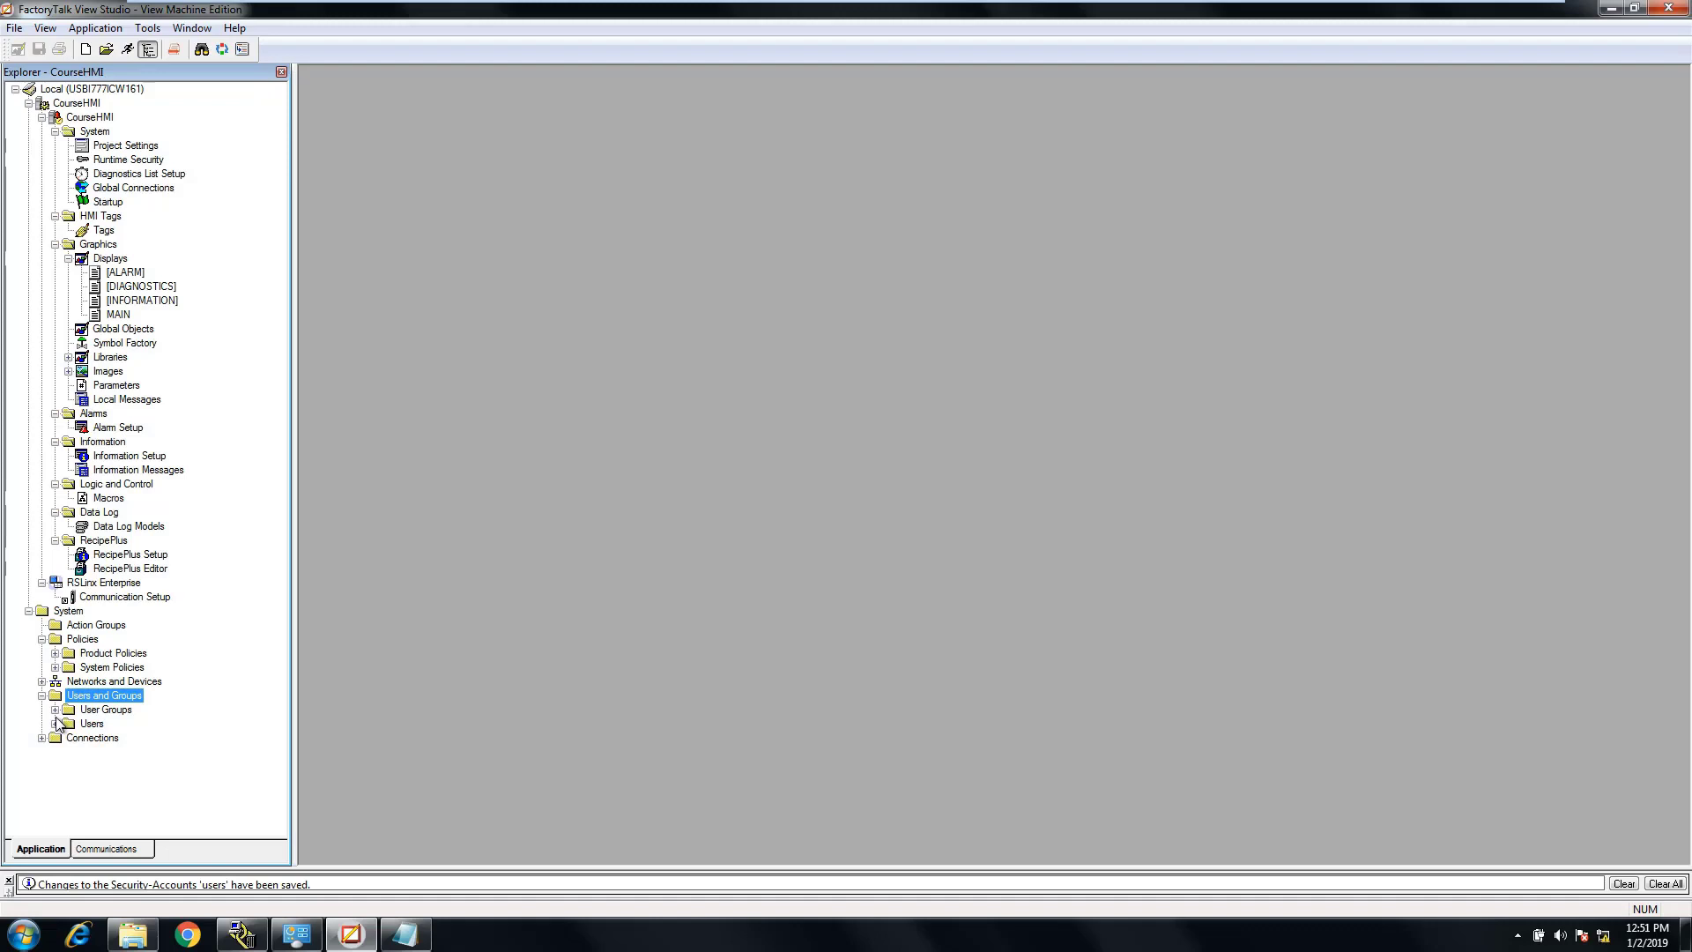
{"action": "left_click", "coordinate": [55, 711]}
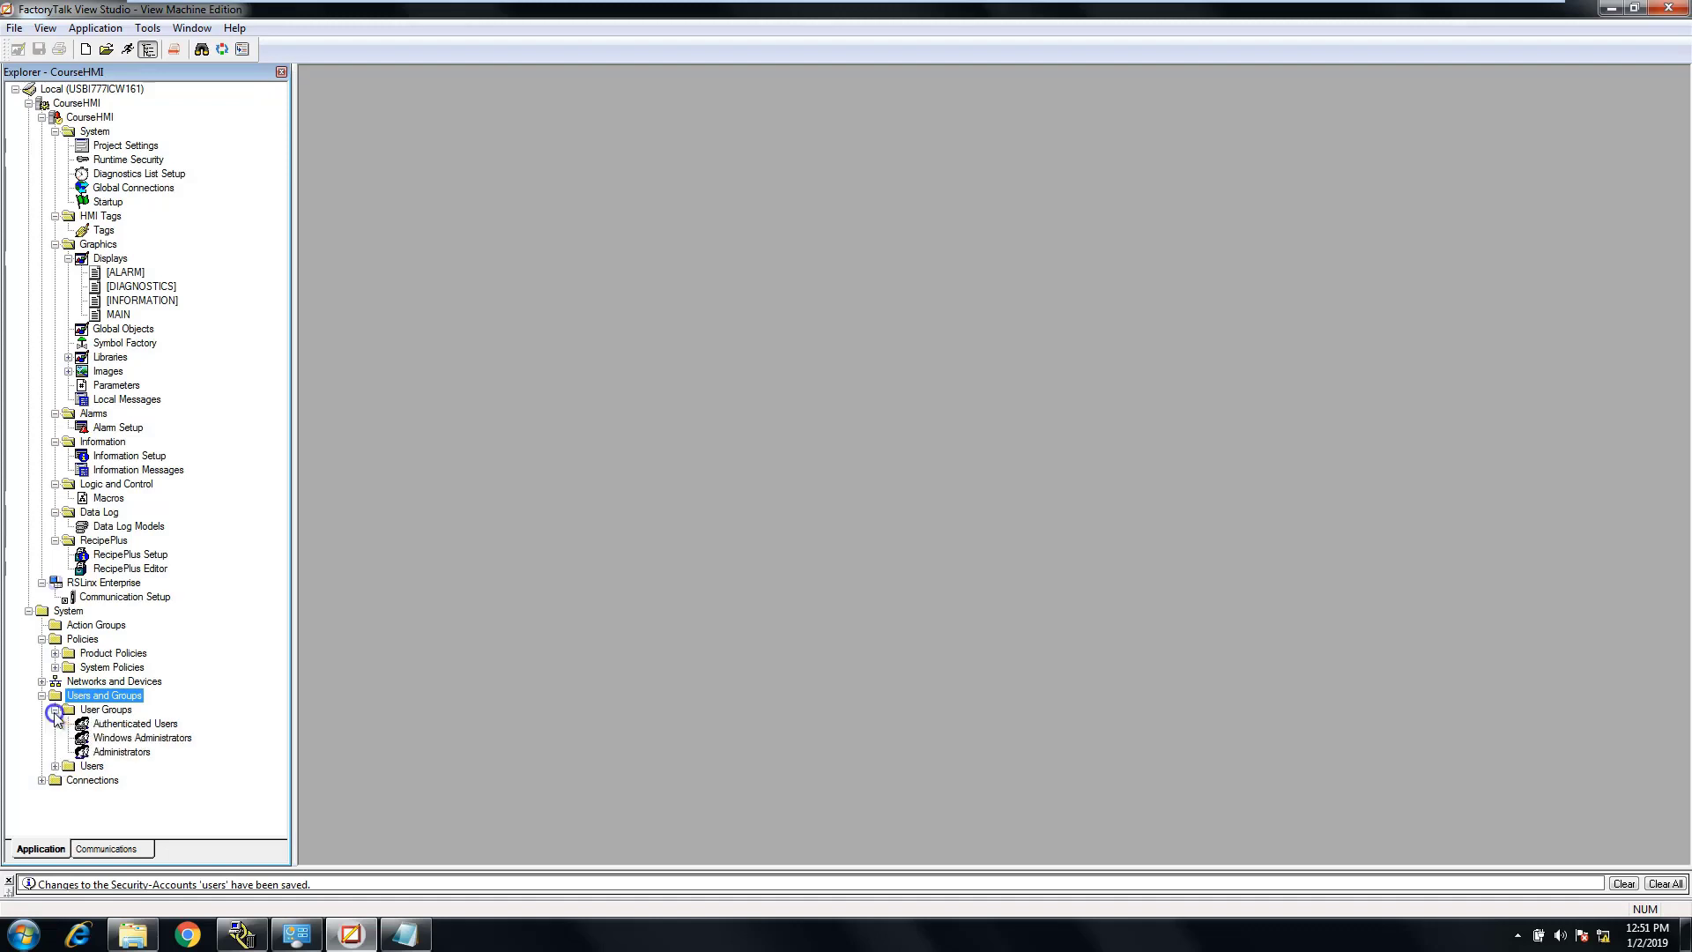
{"action": "left_click", "coordinate": [55, 767]}
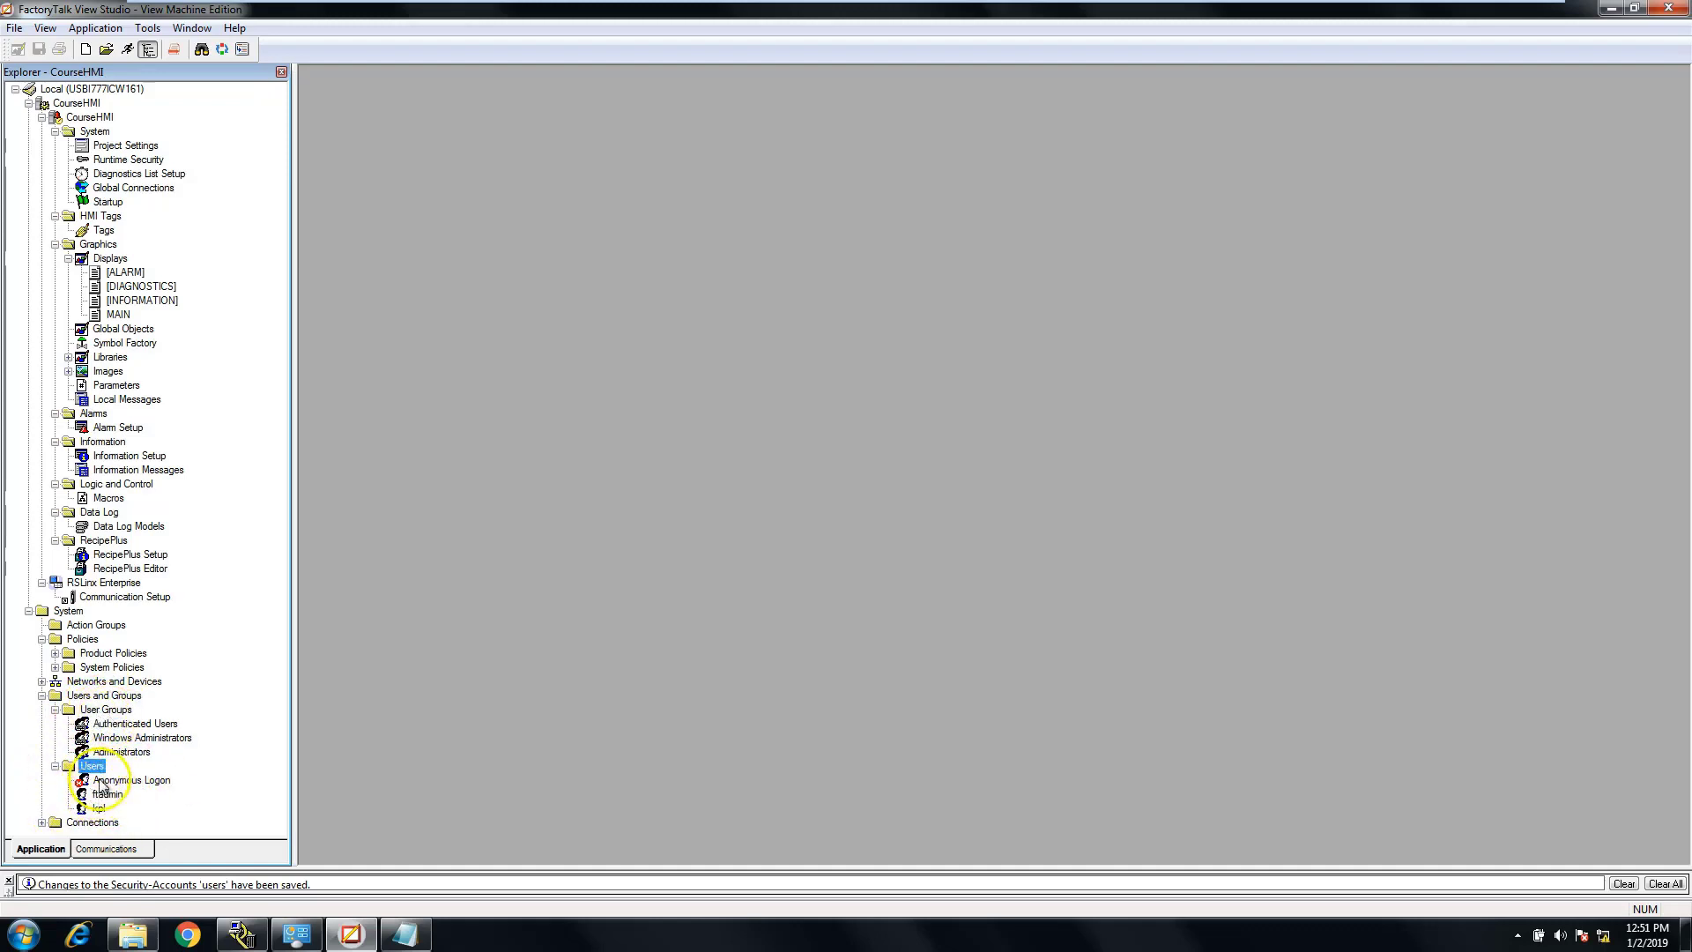
{"action": "left_click", "coordinate": [104, 711]}
{"action": "right_click", "coordinate": [104, 712]}
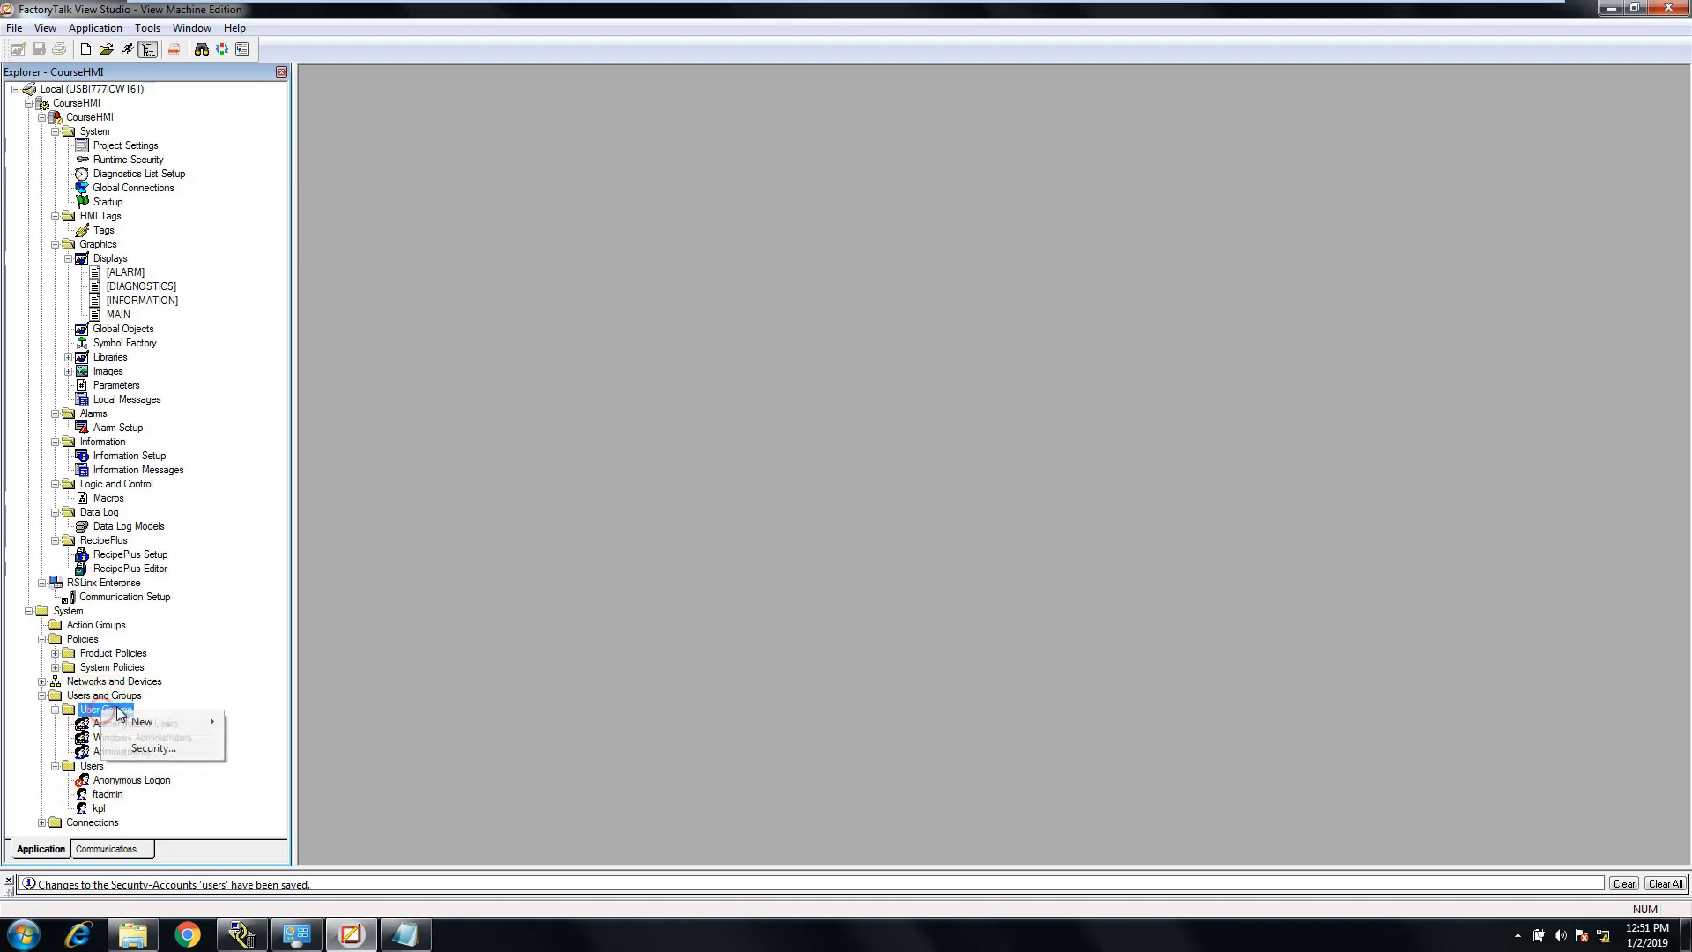
{"action": "mouse_move", "coordinate": [176, 722]}
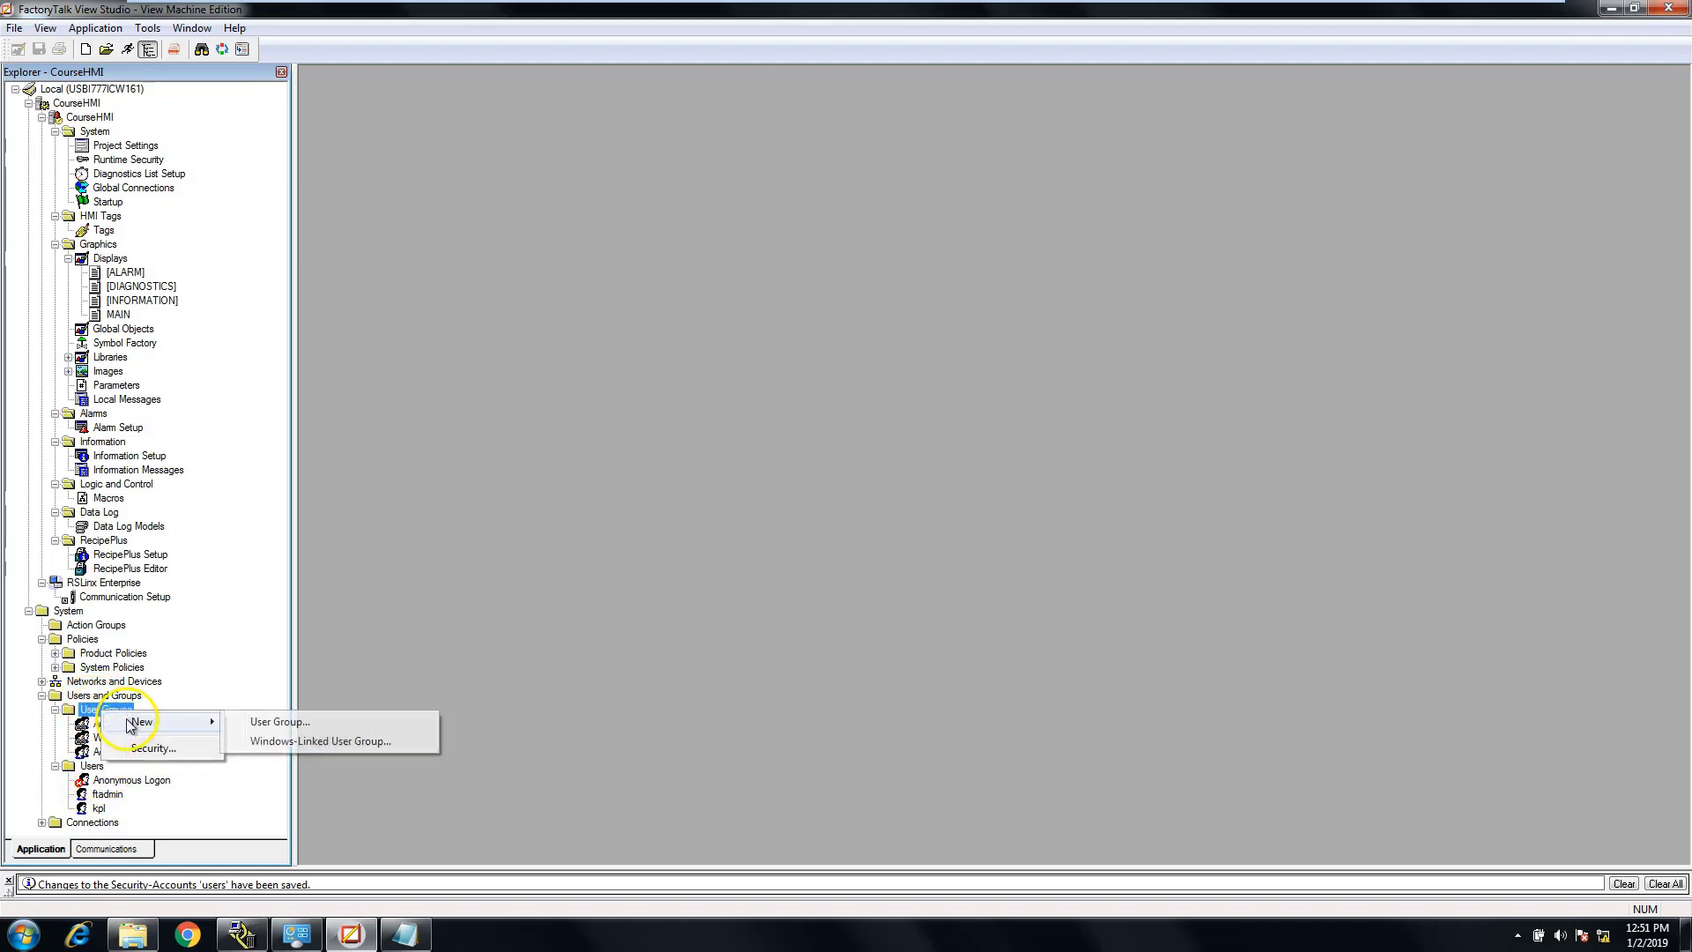
{"action": "left_click", "coordinate": [276, 722]}
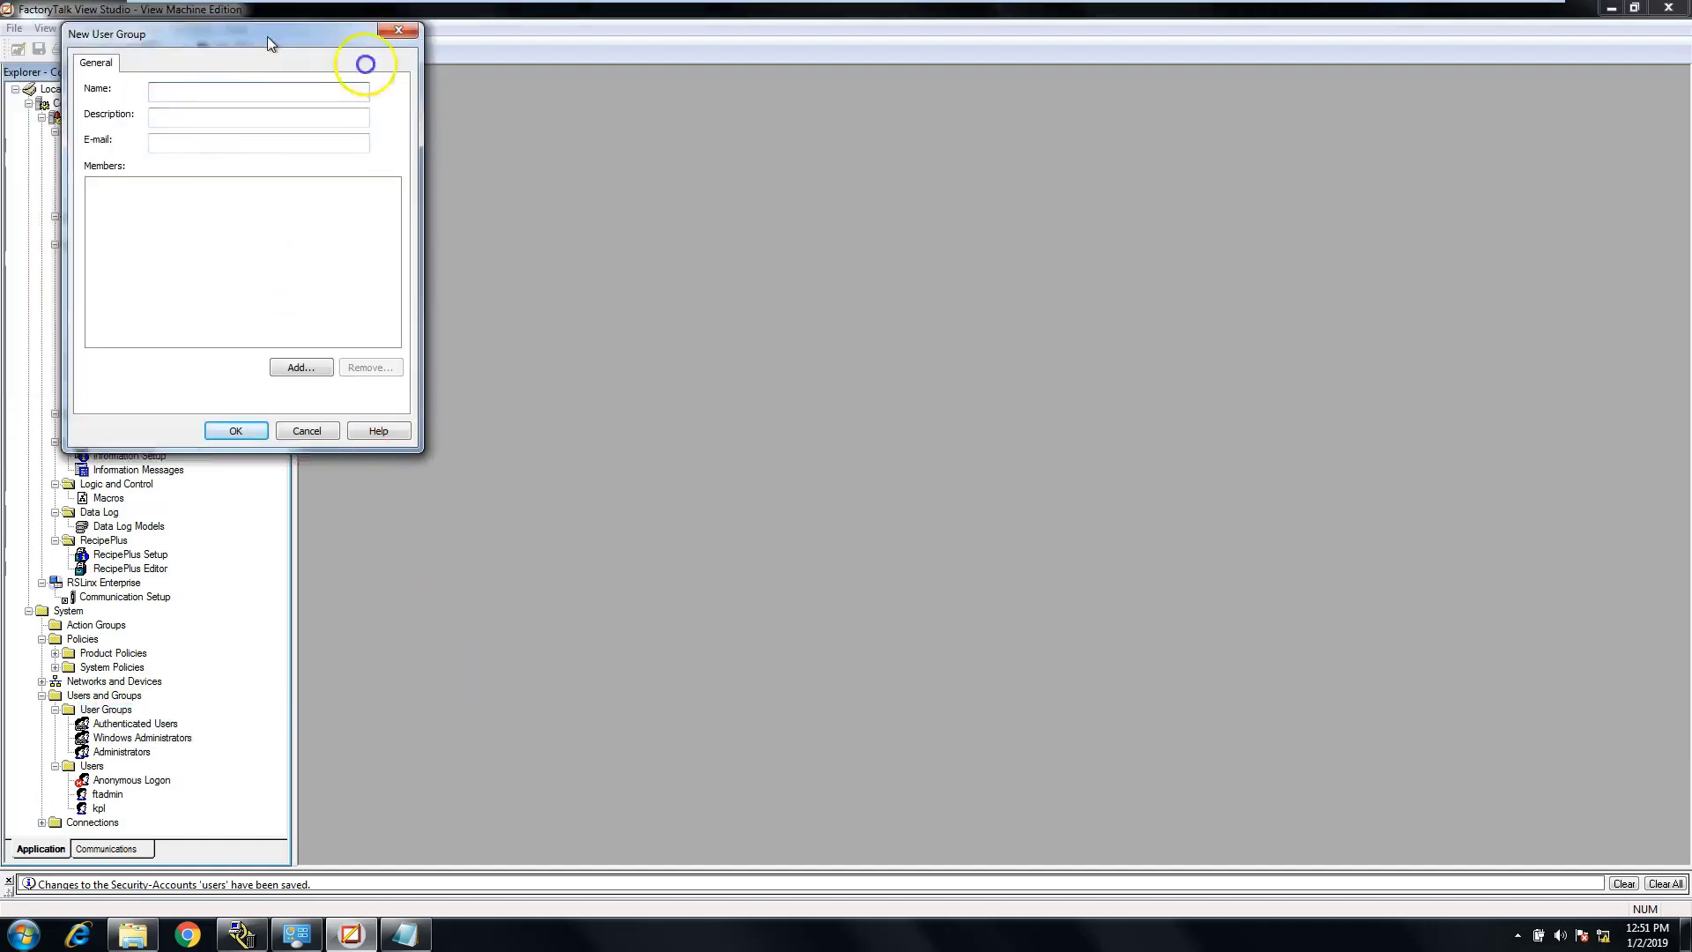
{"action": "left_click_drag", "start_coordinate": [212, 17], "coordinate": [862, 212]}
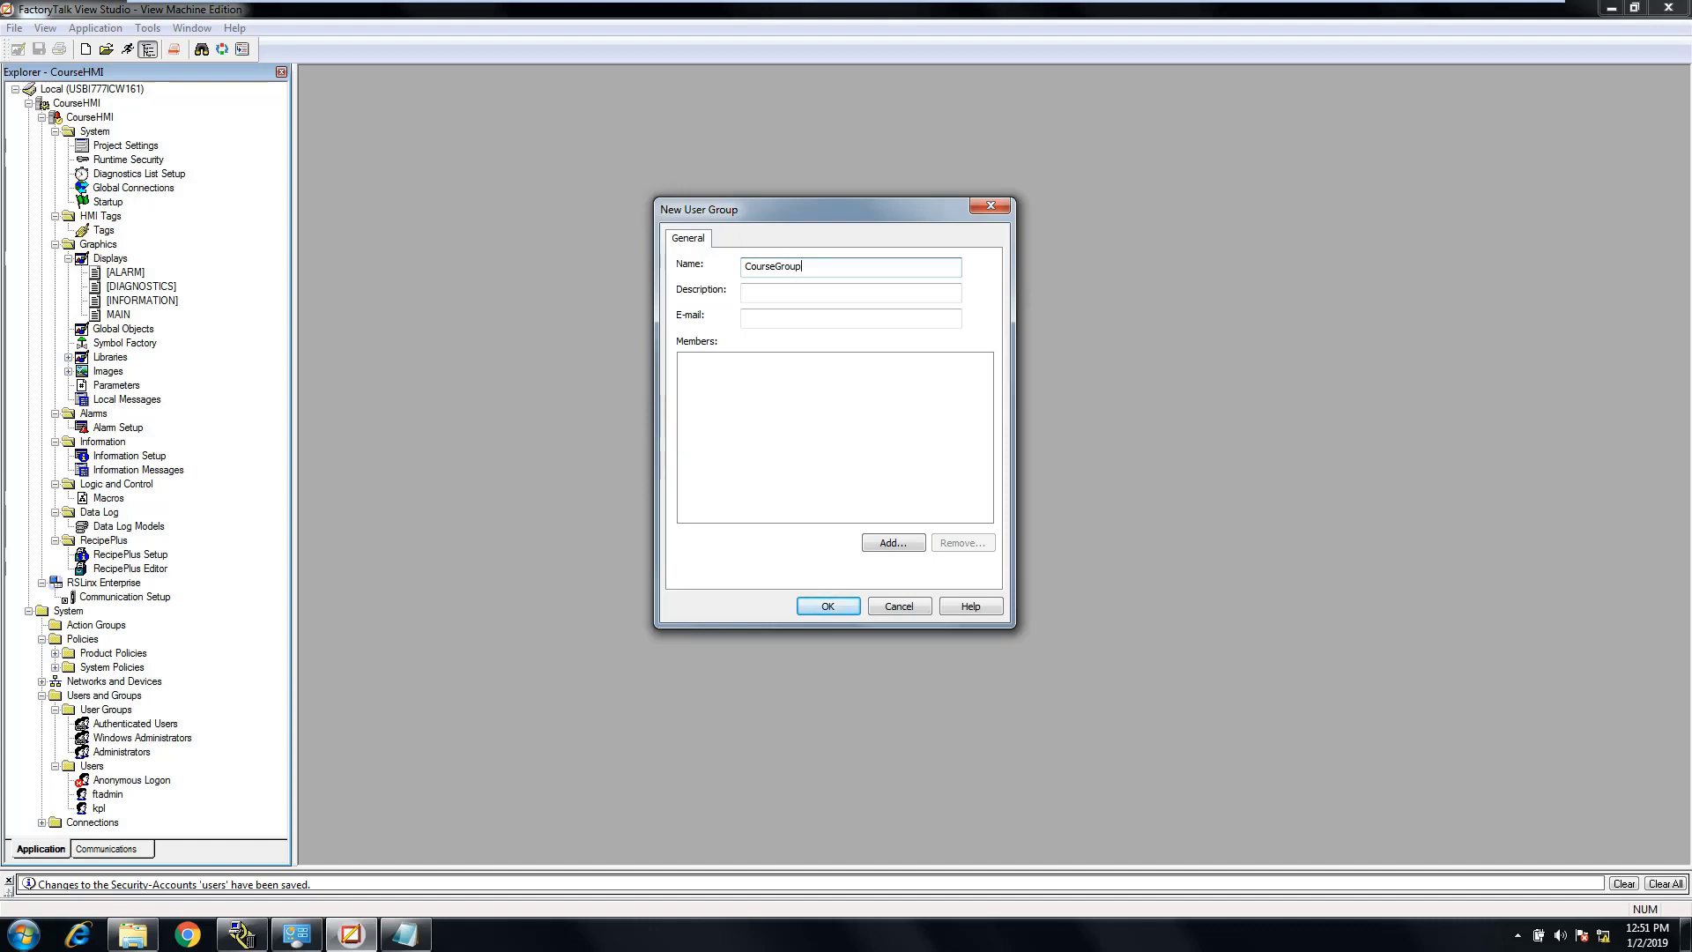
{"action": "left_click", "coordinate": [784, 299]}
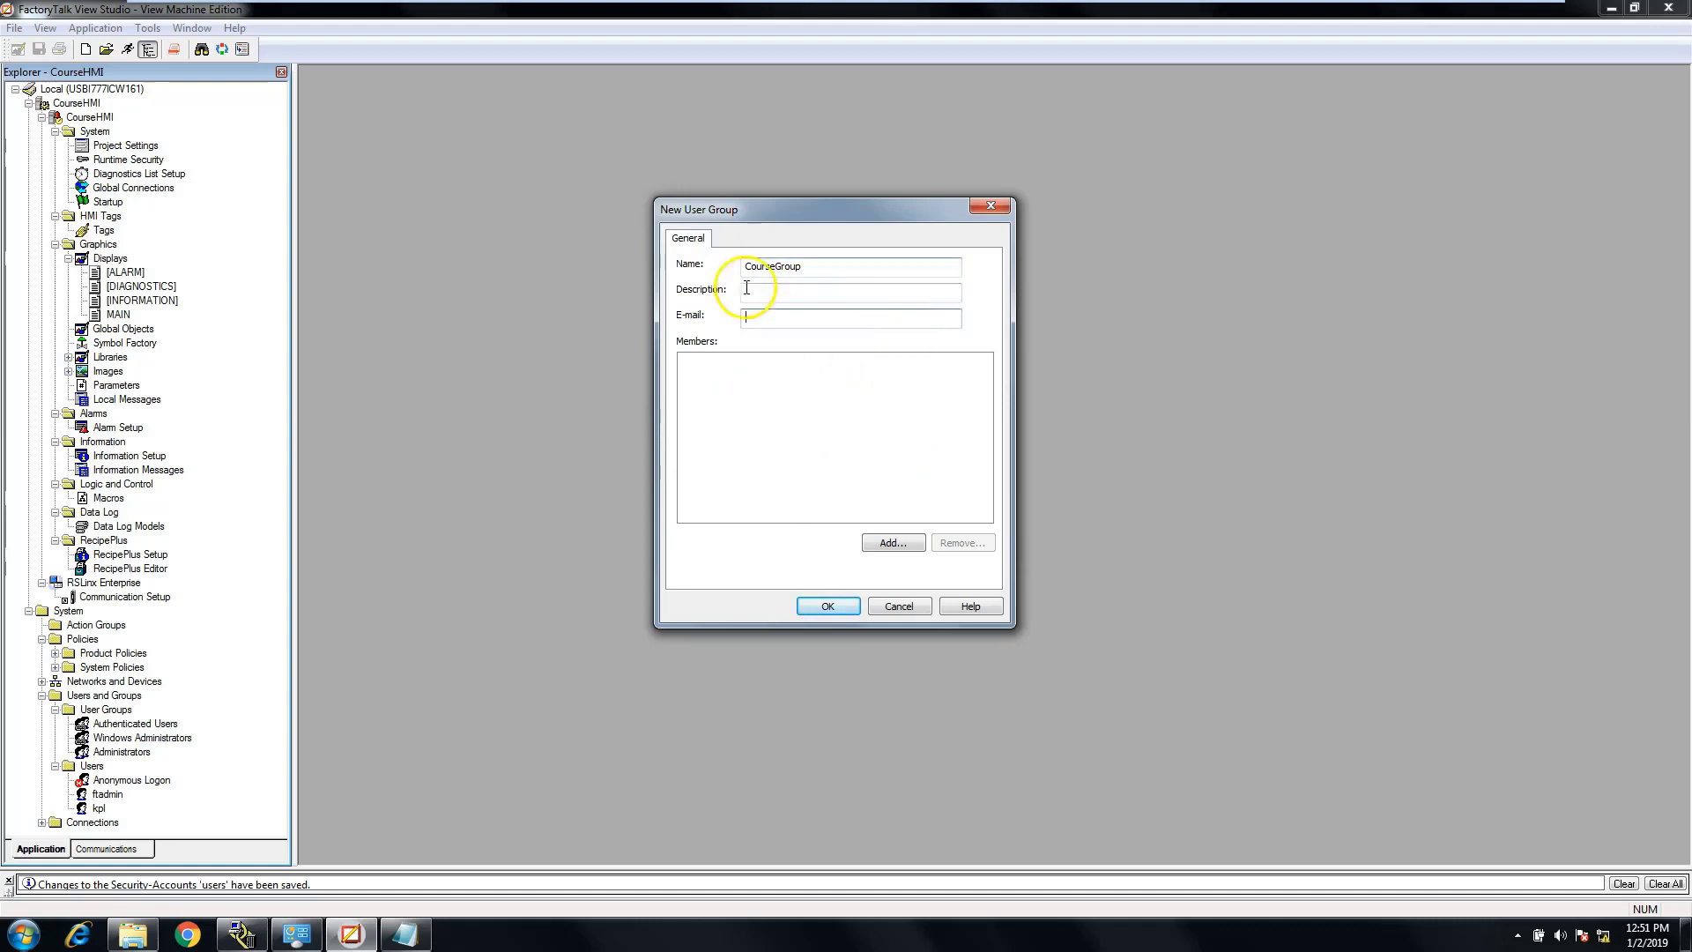
{"action": "key", "text": "Tab"}
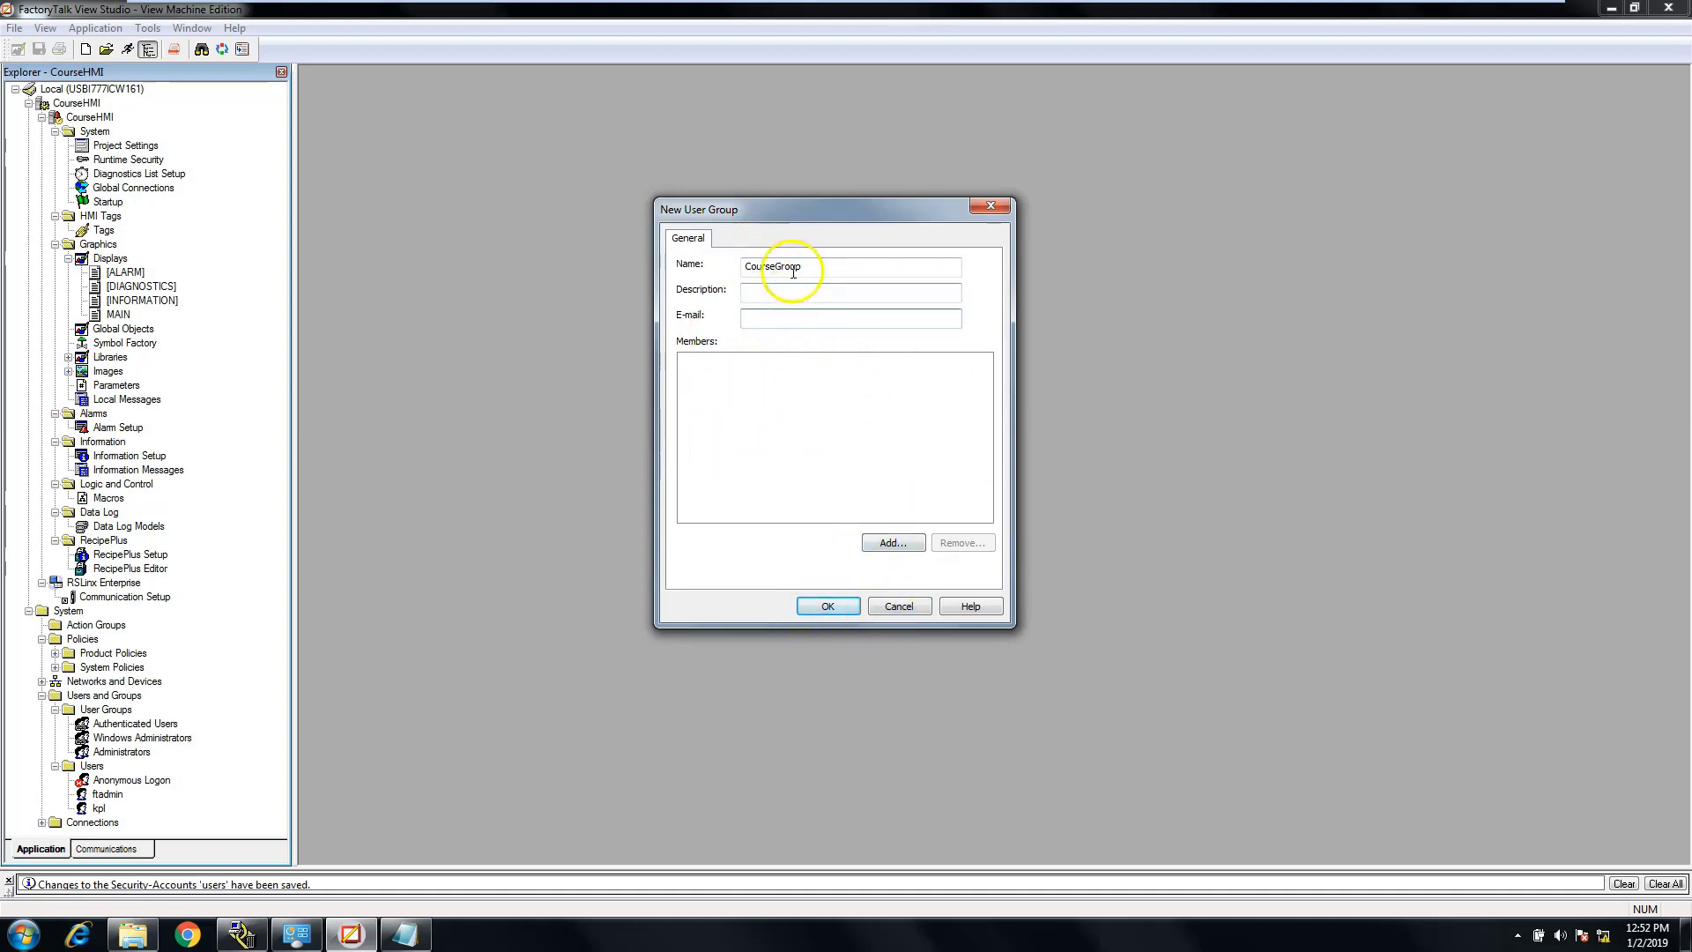
{"action": "left_click", "coordinate": [842, 604]}
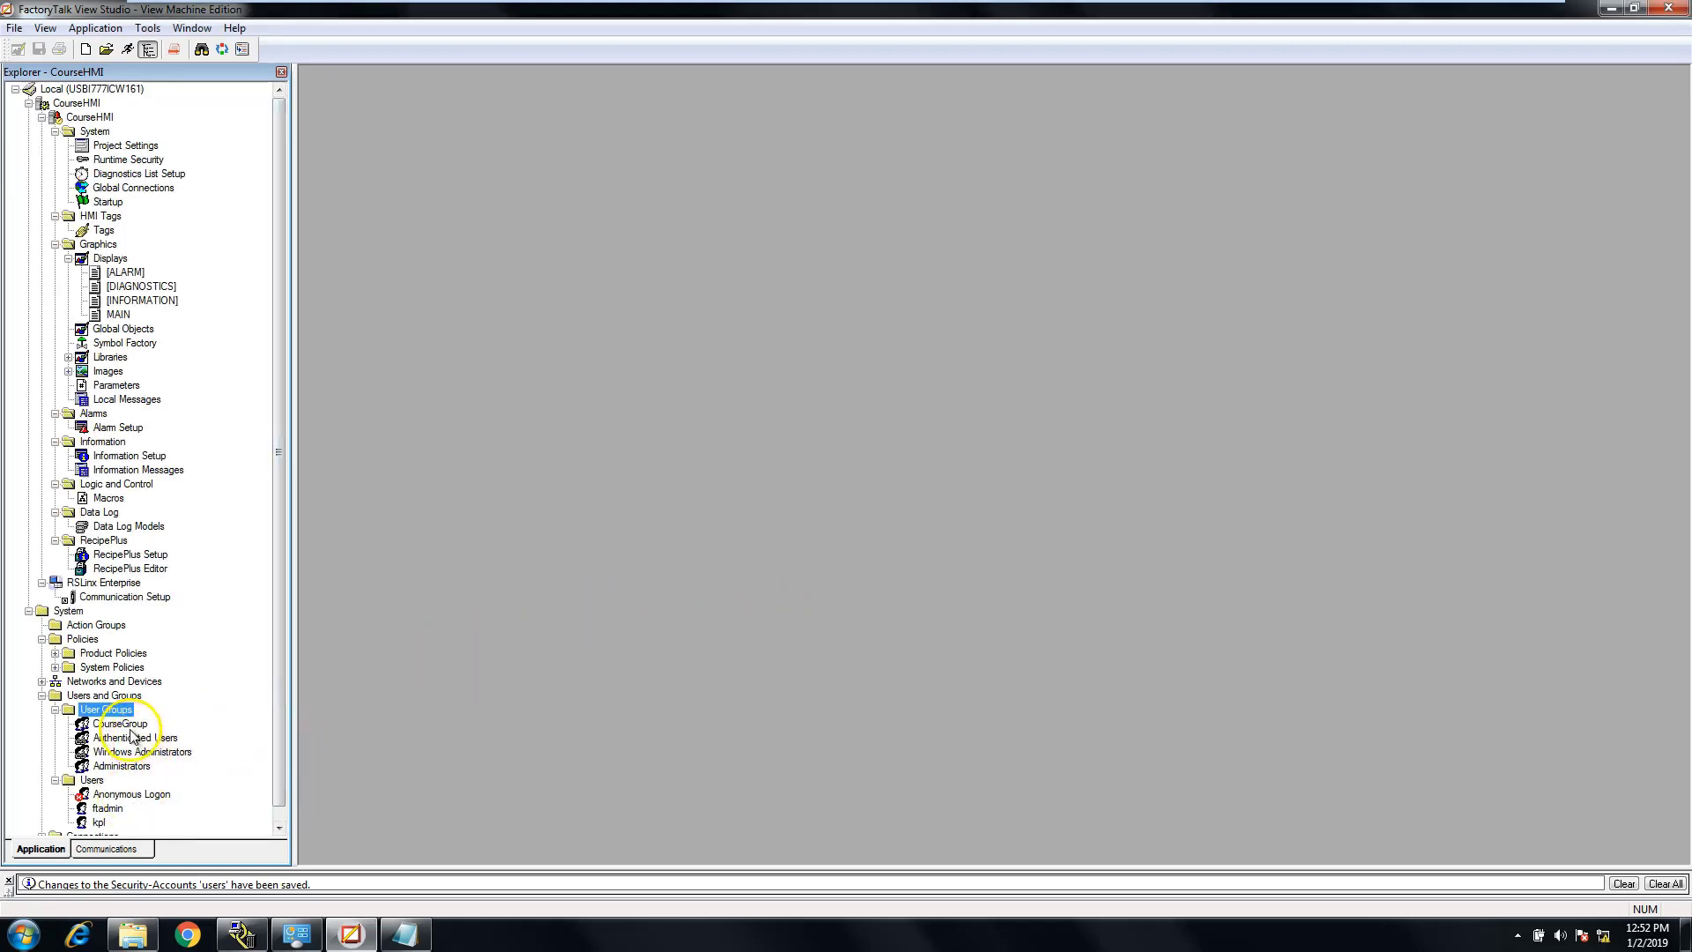
{"action": "left_click", "coordinate": [279, 828]}
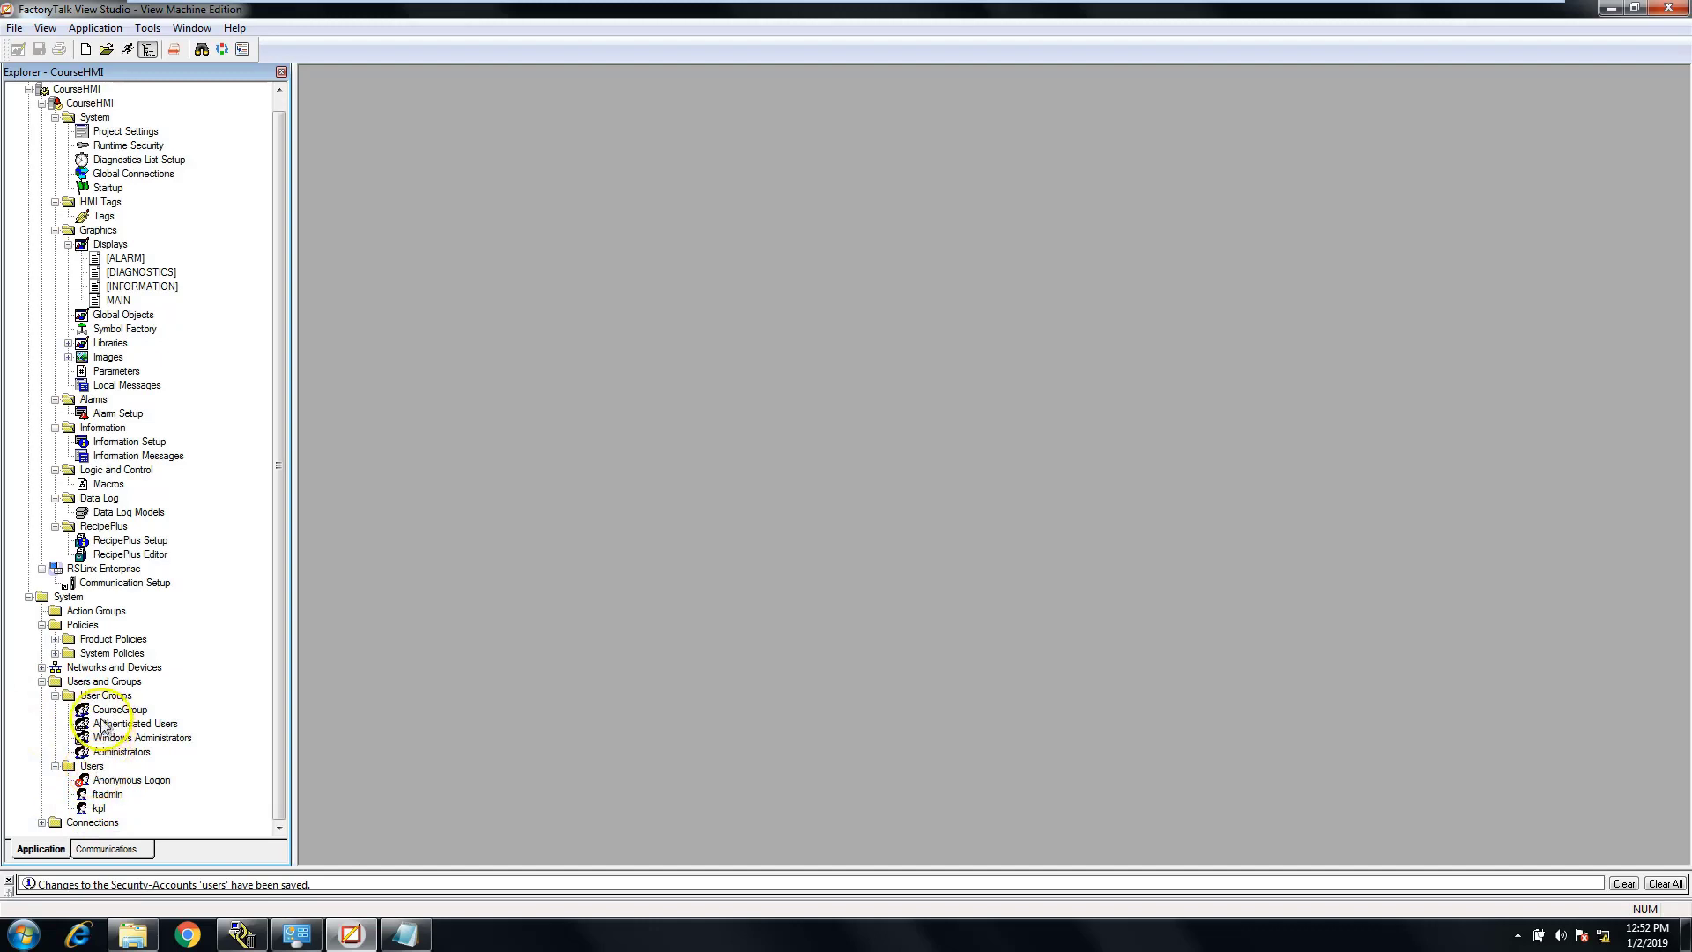
{"action": "right_click", "coordinate": [94, 767]}
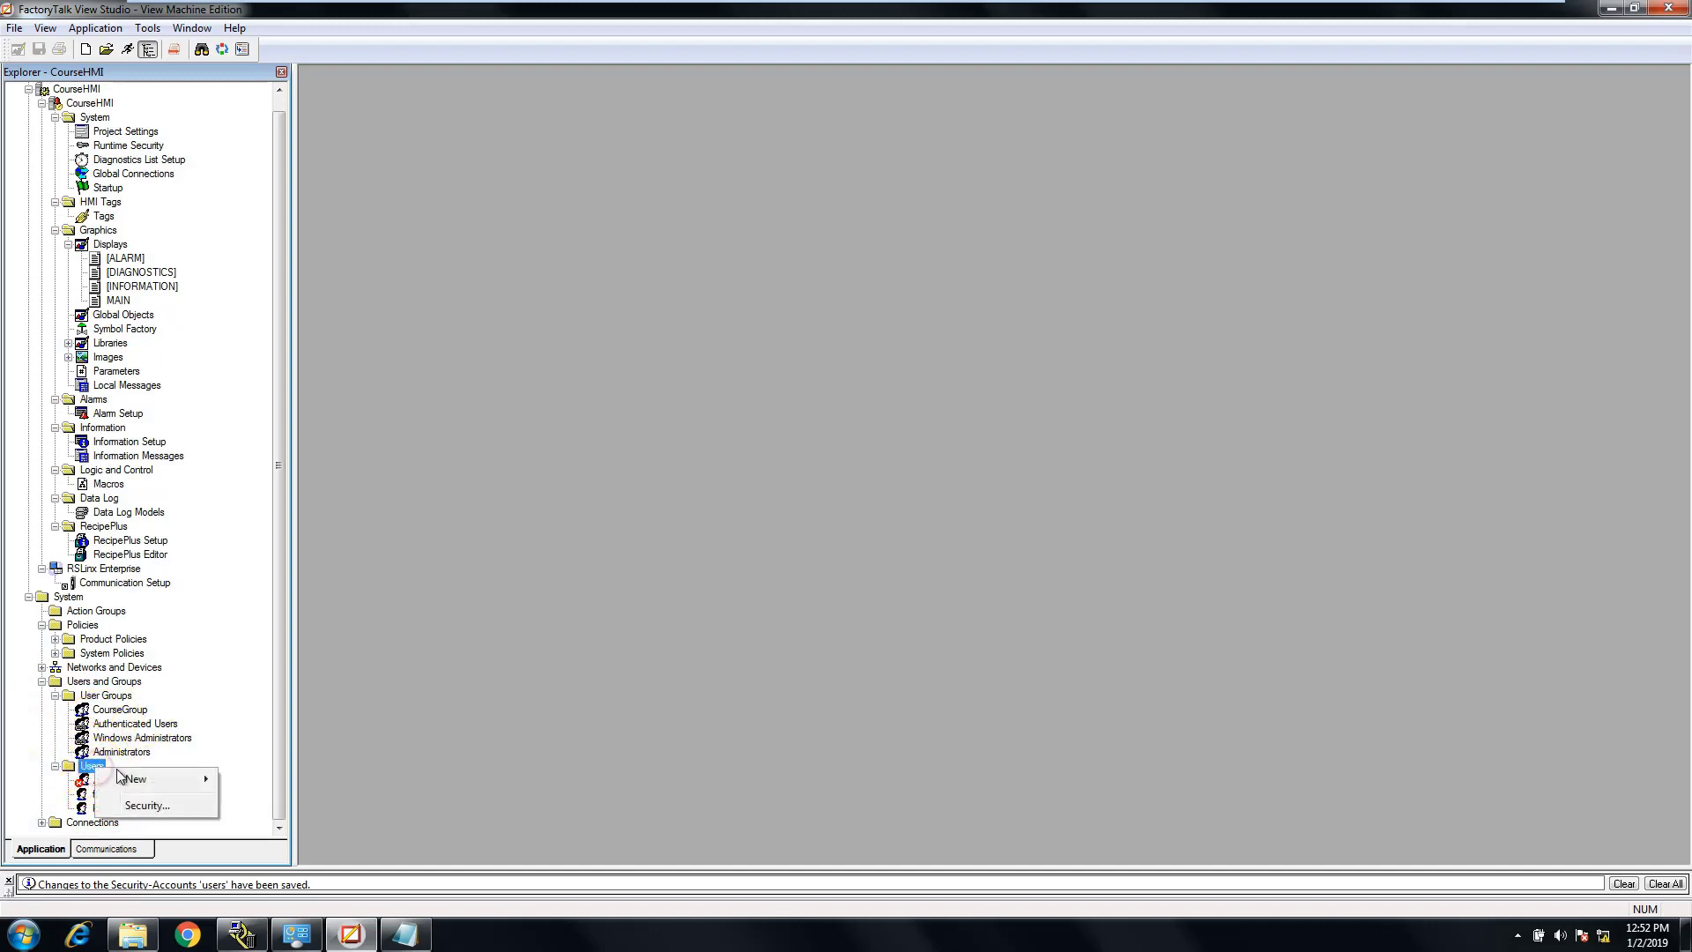
{"action": "mouse_move", "coordinate": [130, 781]}
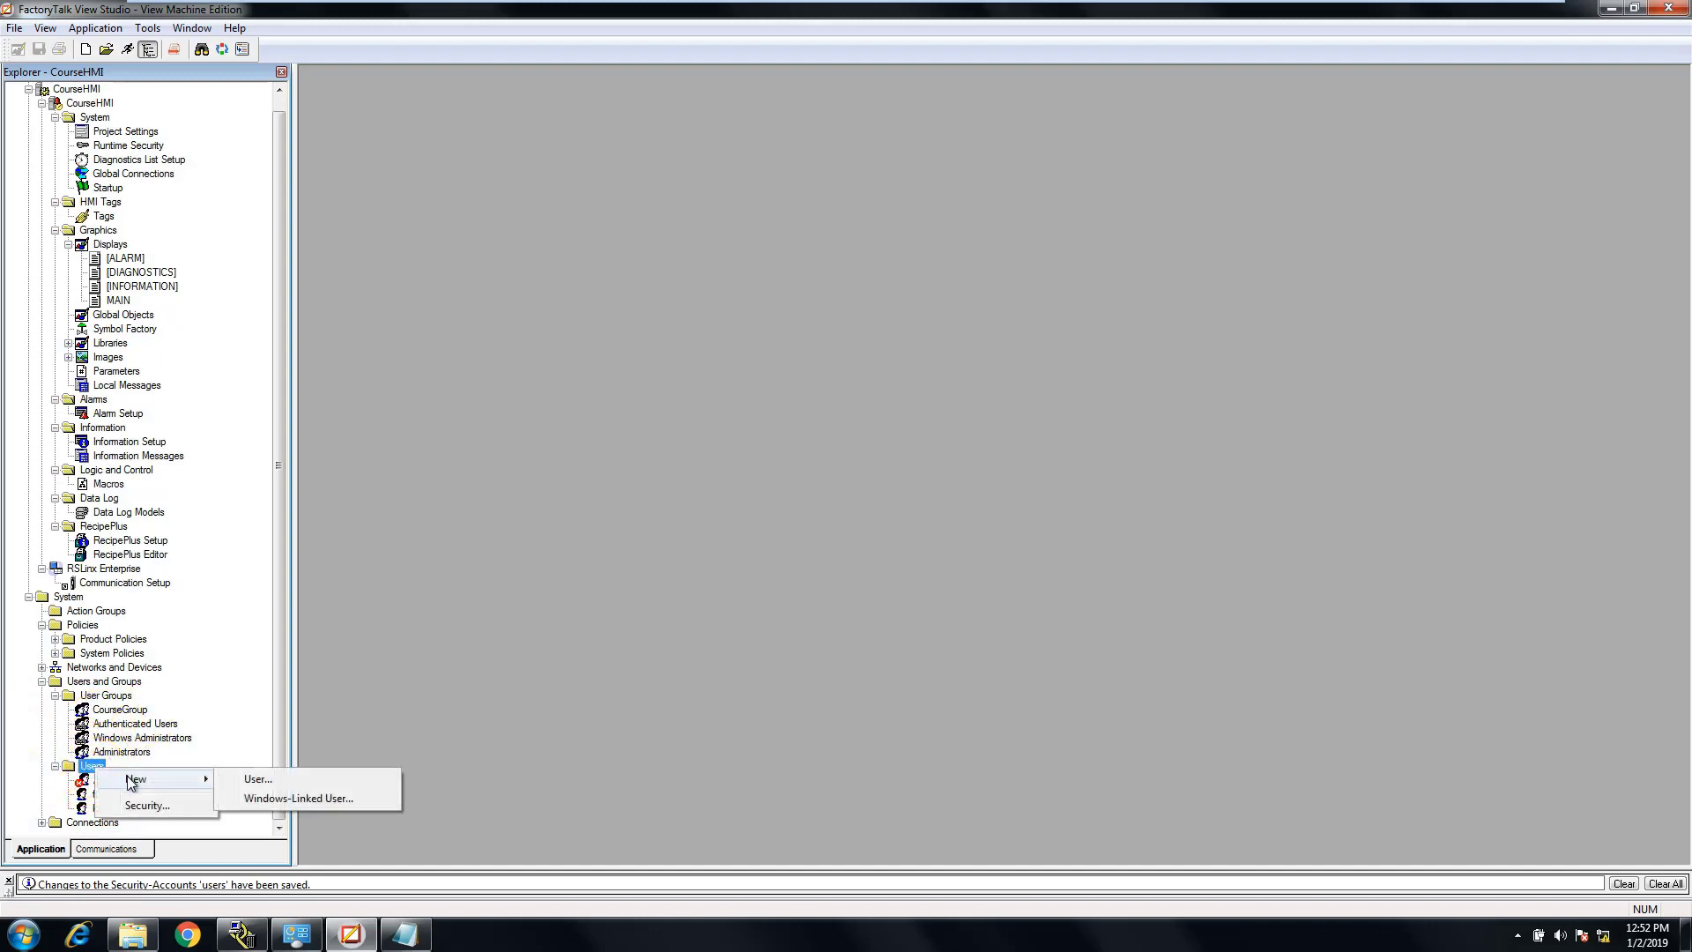
{"action": "left_click", "coordinate": [270, 799]}
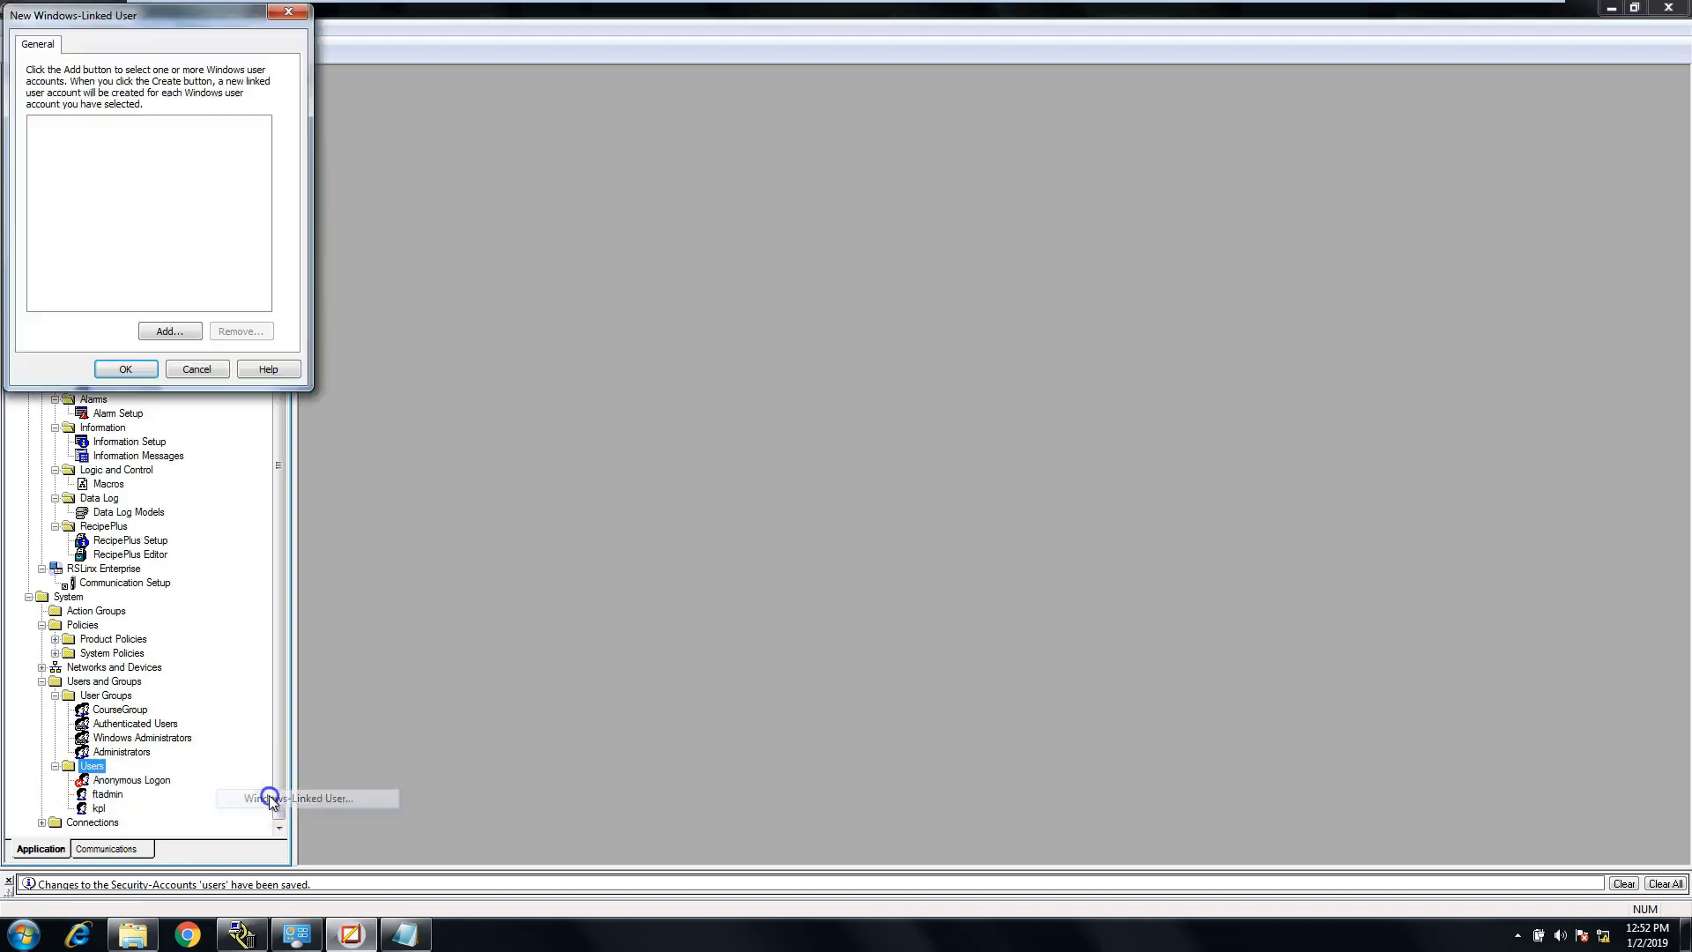
{"action": "left_click_drag", "start_coordinate": [170, 18], "coordinate": [645, 297]}
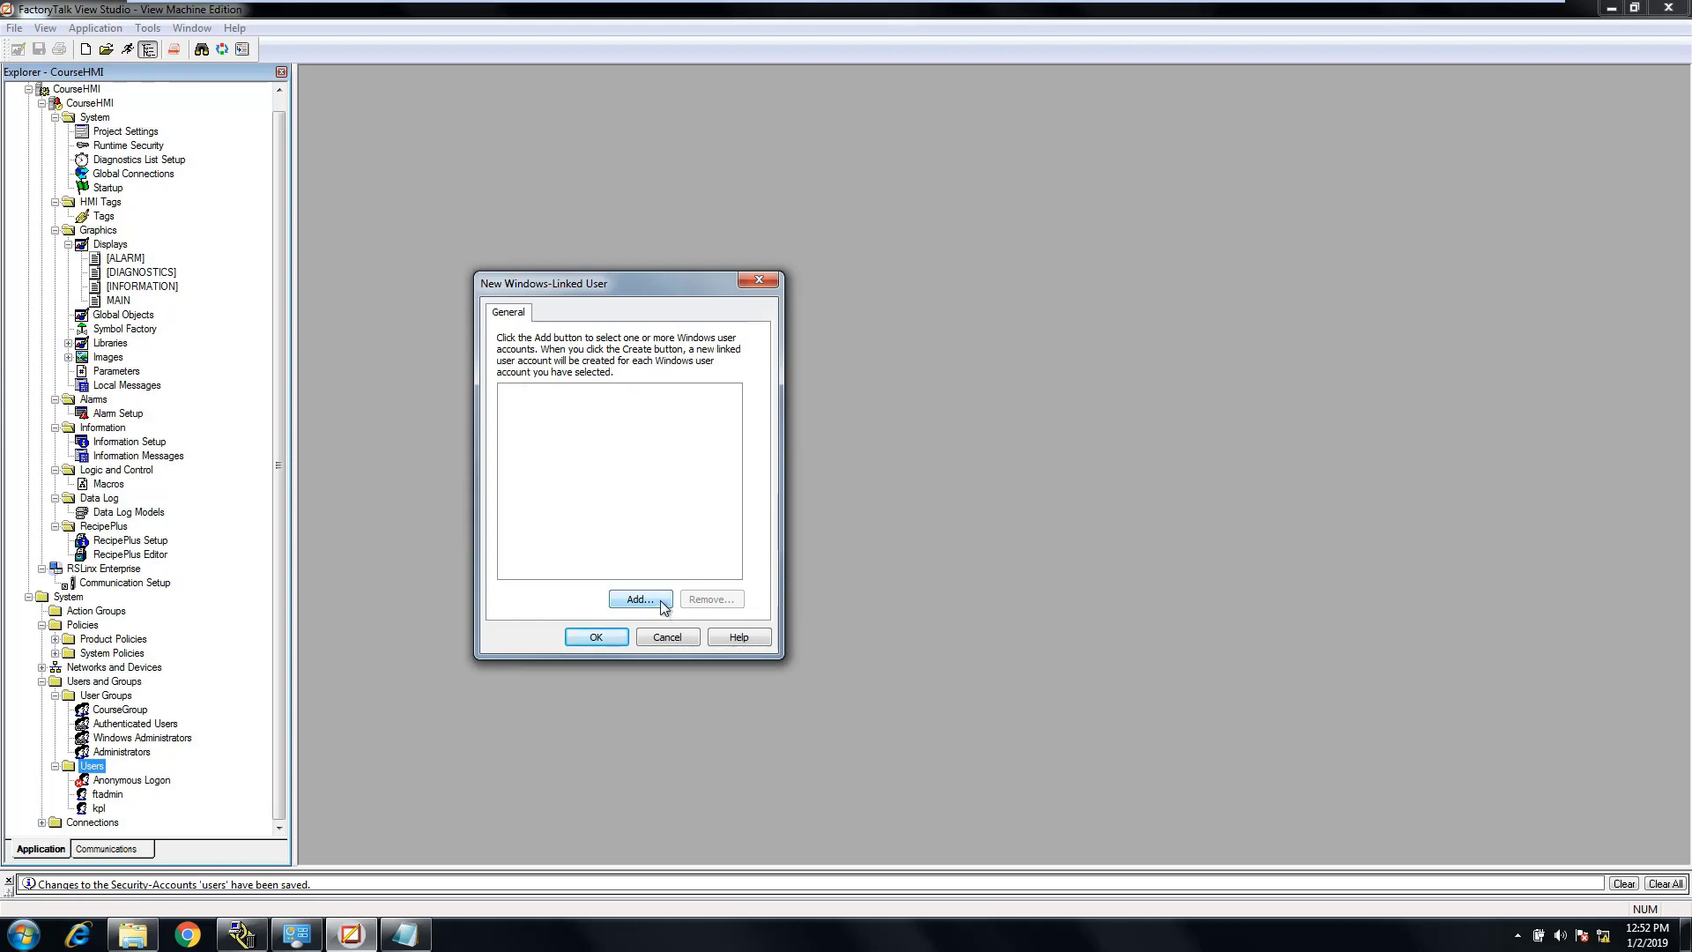
{"action": "left_click", "coordinate": [641, 599]}
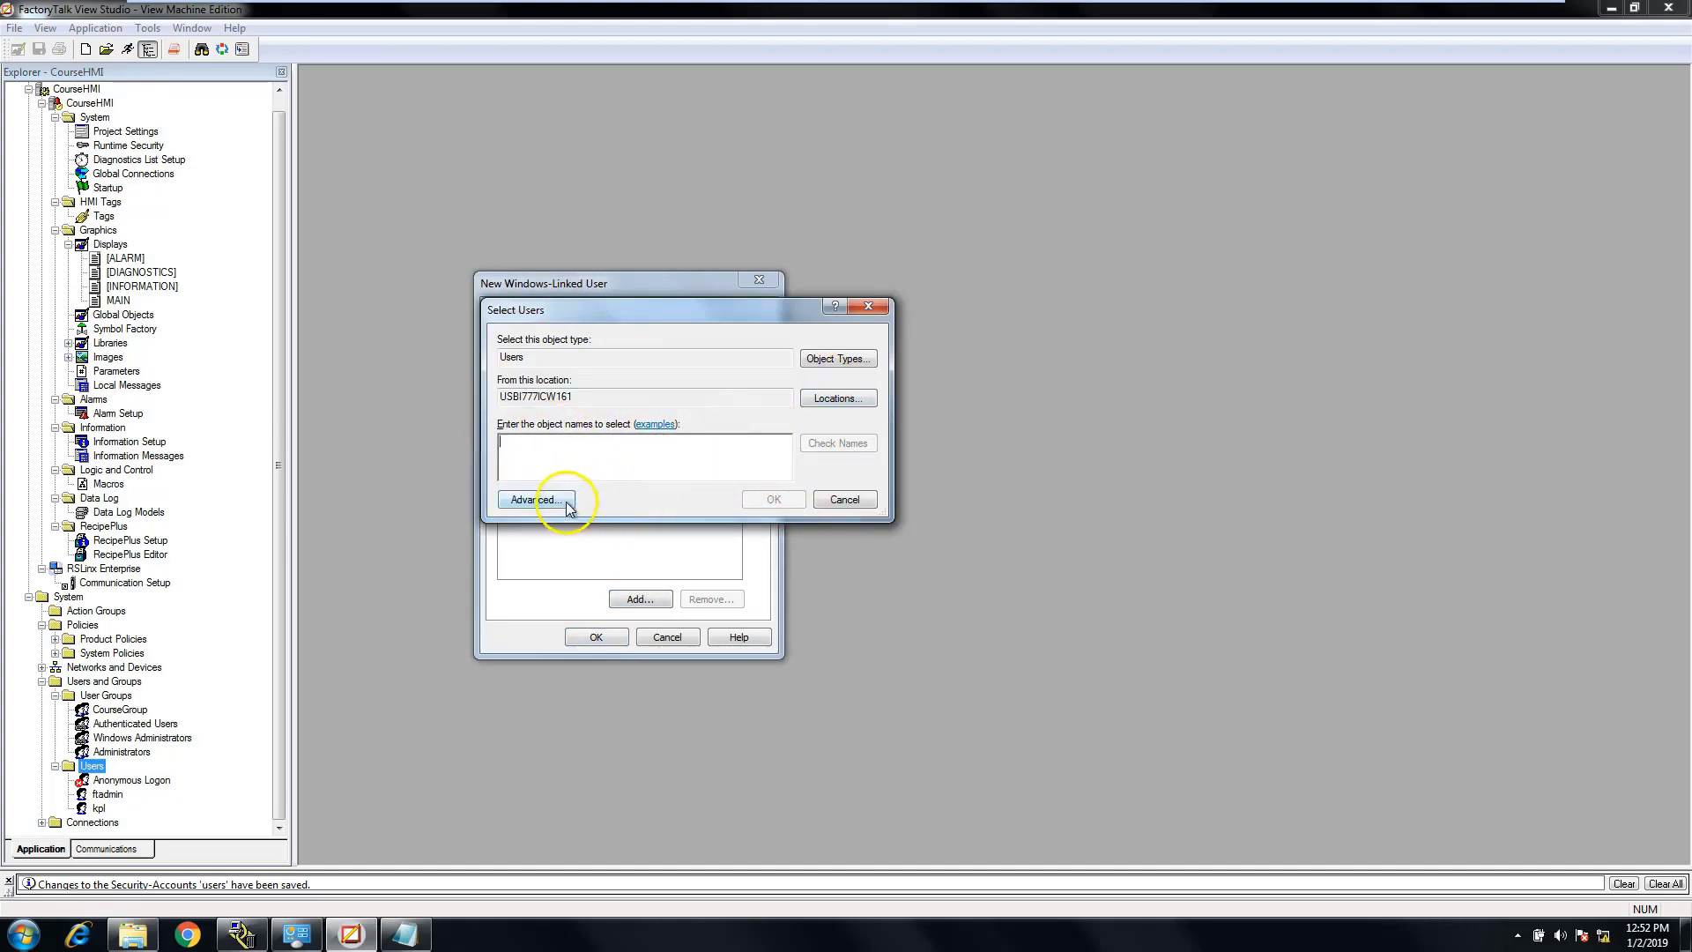
{"action": "left_click", "coordinate": [535, 499]}
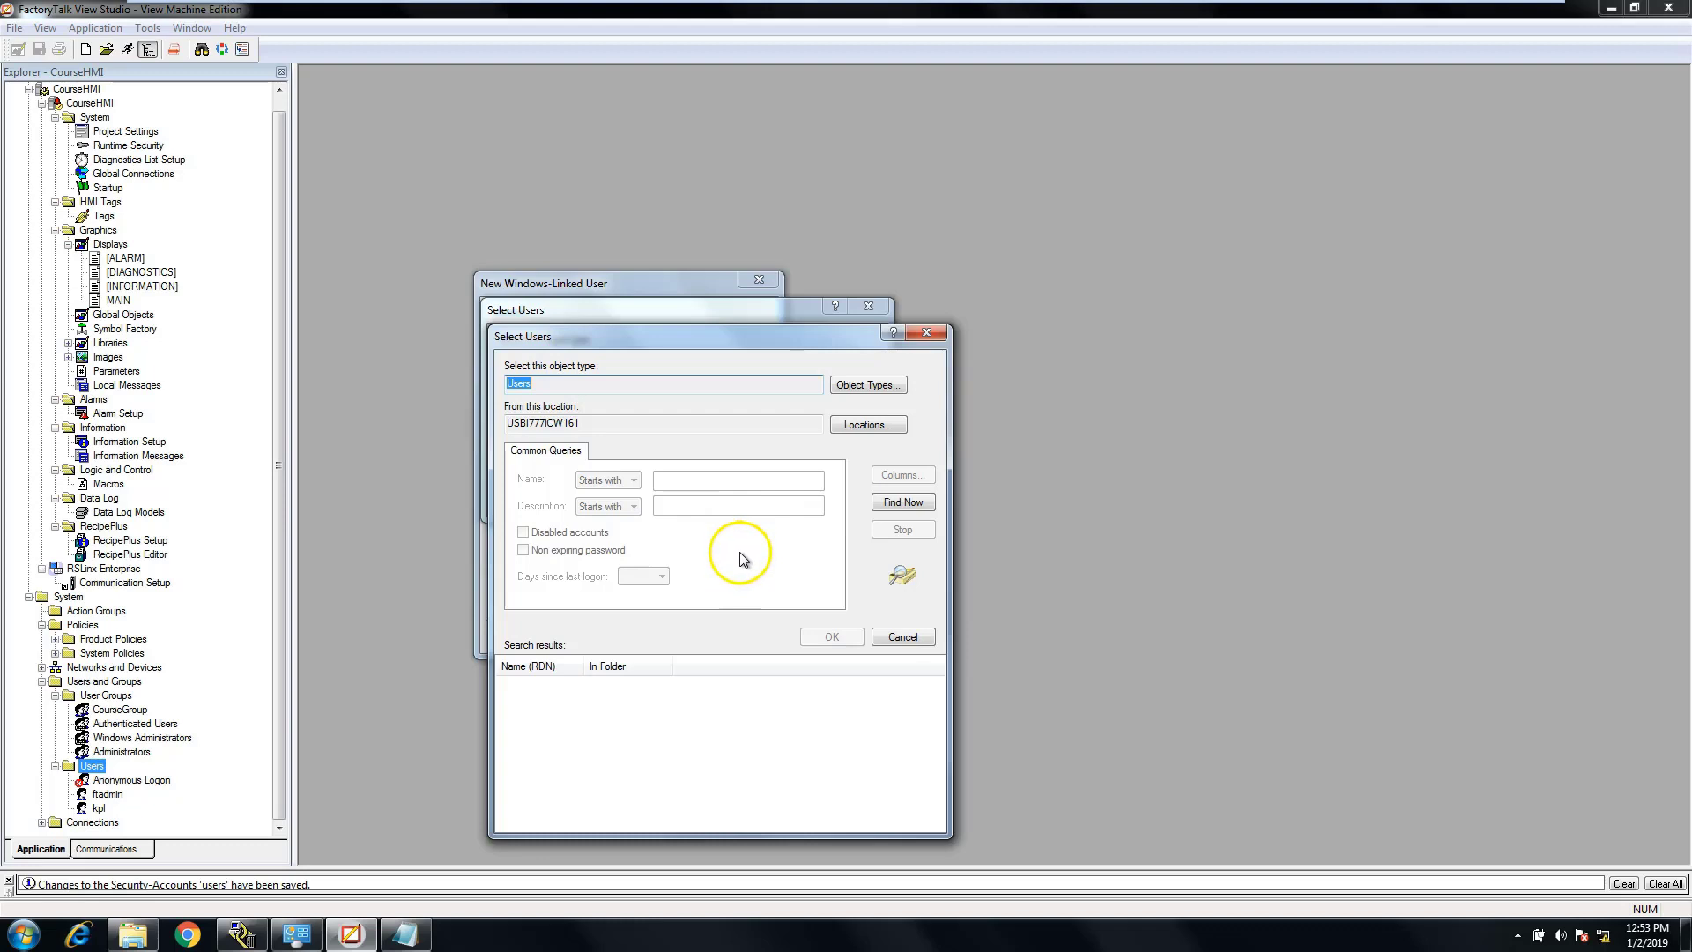
{"action": "left_click", "coordinate": [852, 426]}
{"action": "left_click", "coordinate": [927, 333]}
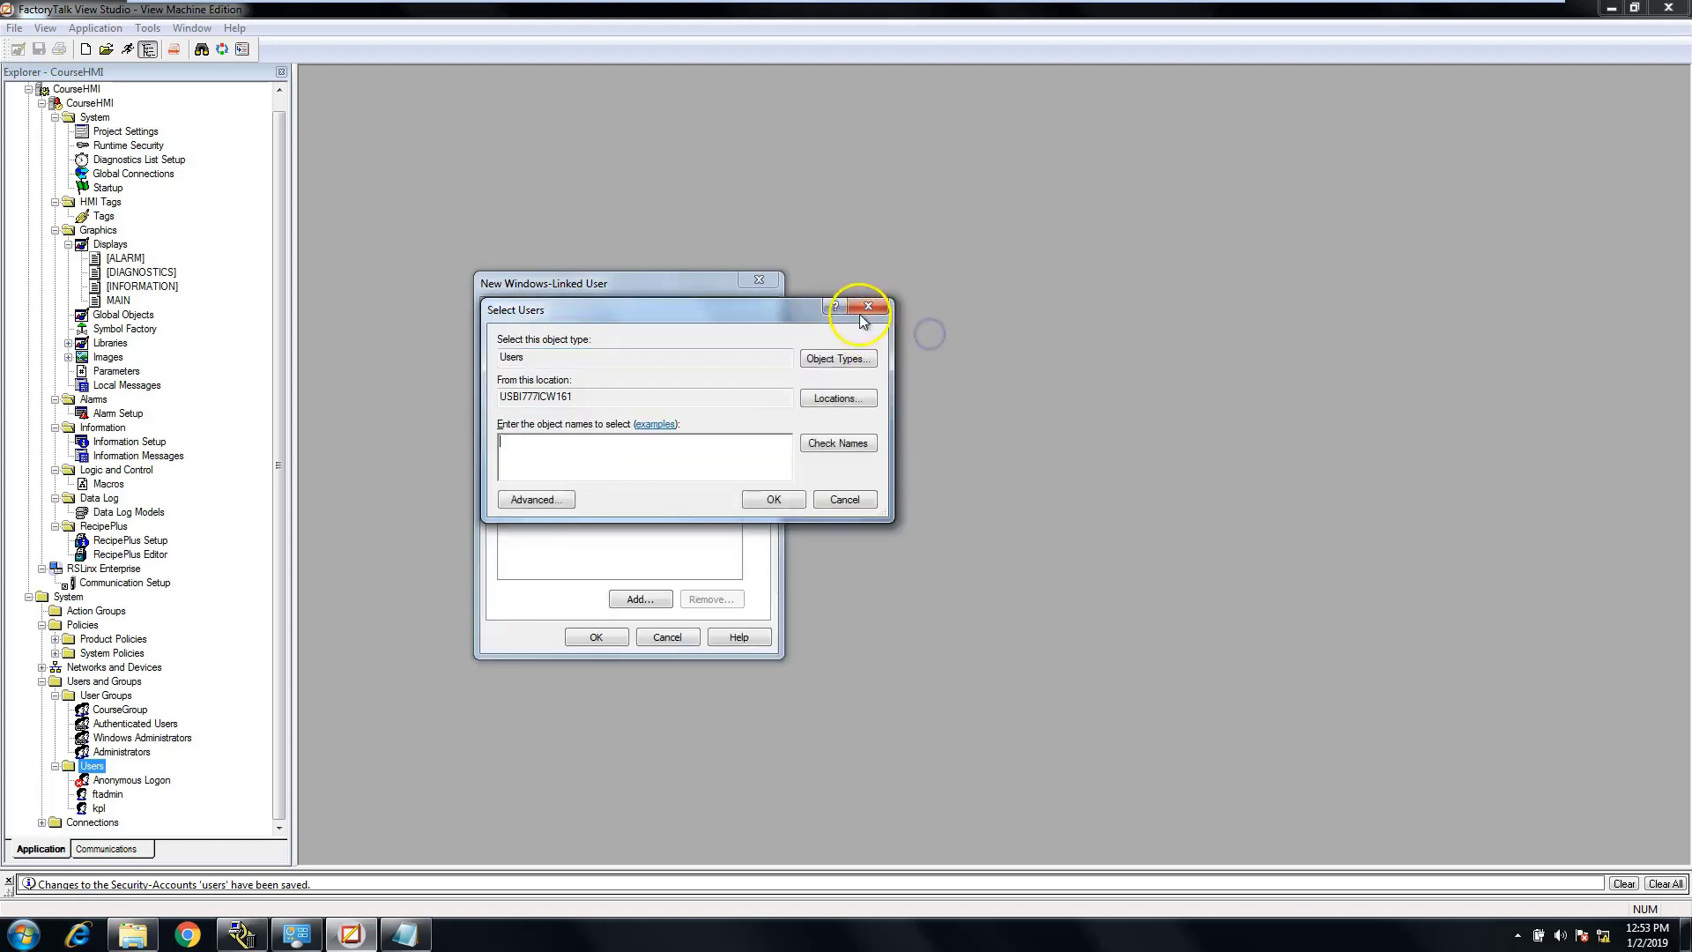
{"action": "left_click", "coordinate": [829, 498]}
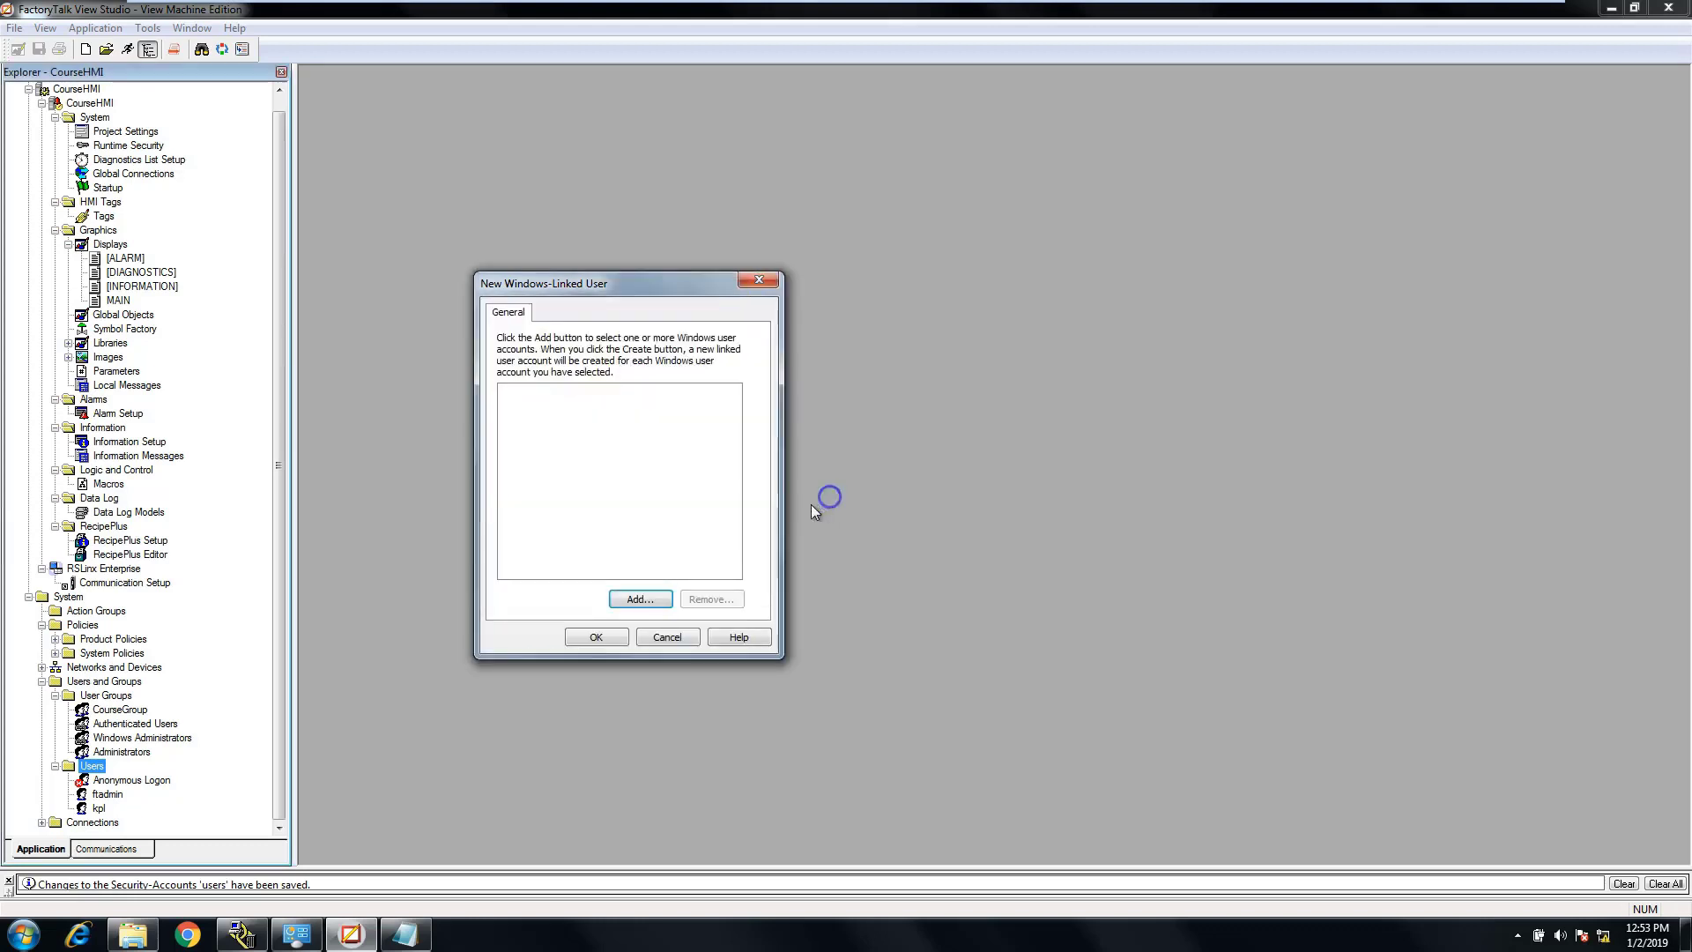
{"action": "left_click", "coordinate": [669, 640]}
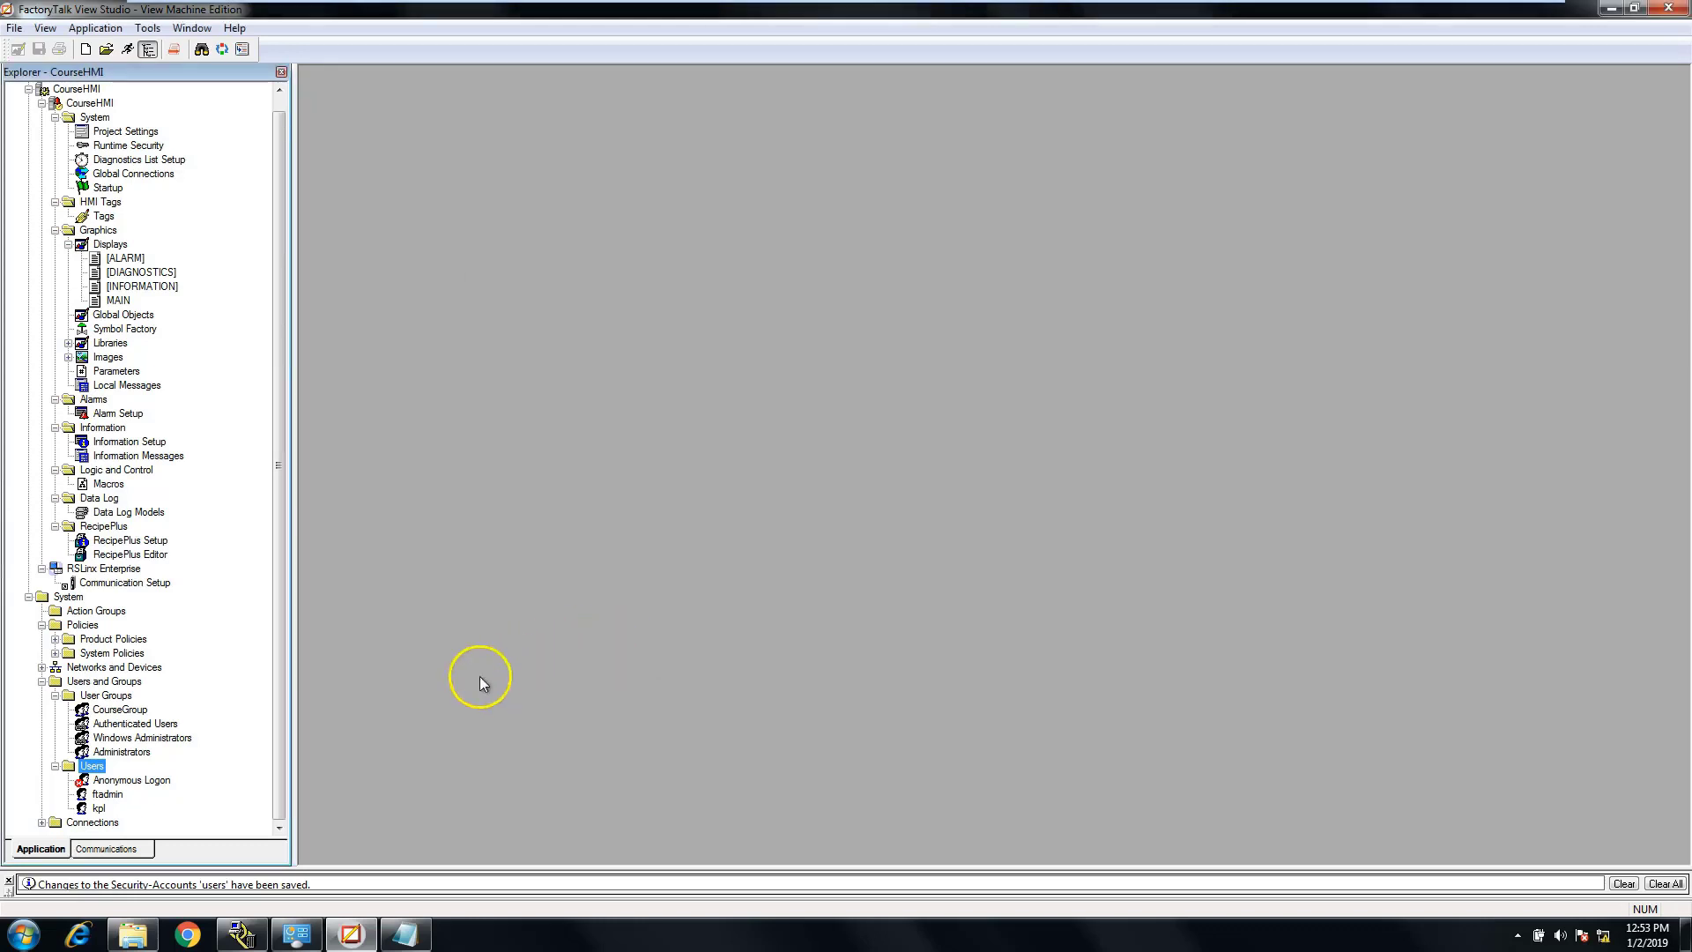
Step: Start a new user in the Users folder named CourseOperator with full name Ops and a password that never expires
{"action": "right_click", "coordinate": [103, 773]}
{"action": "mouse_move", "coordinate": [170, 786]}
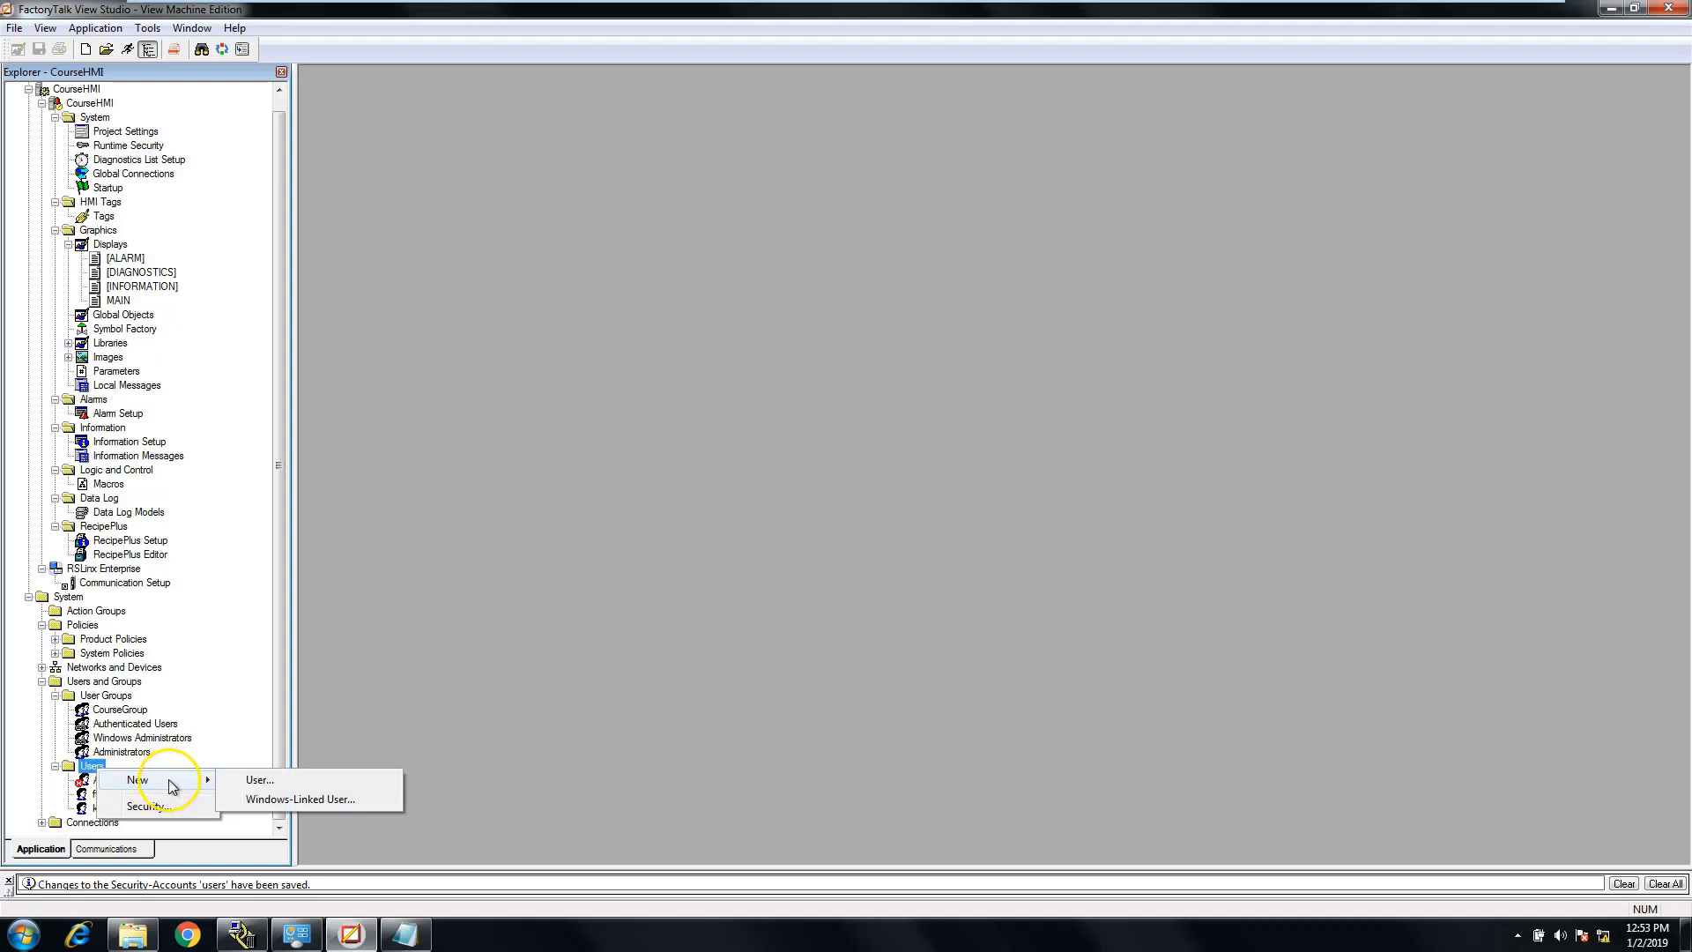
{"action": "left_click", "coordinate": [249, 779]}
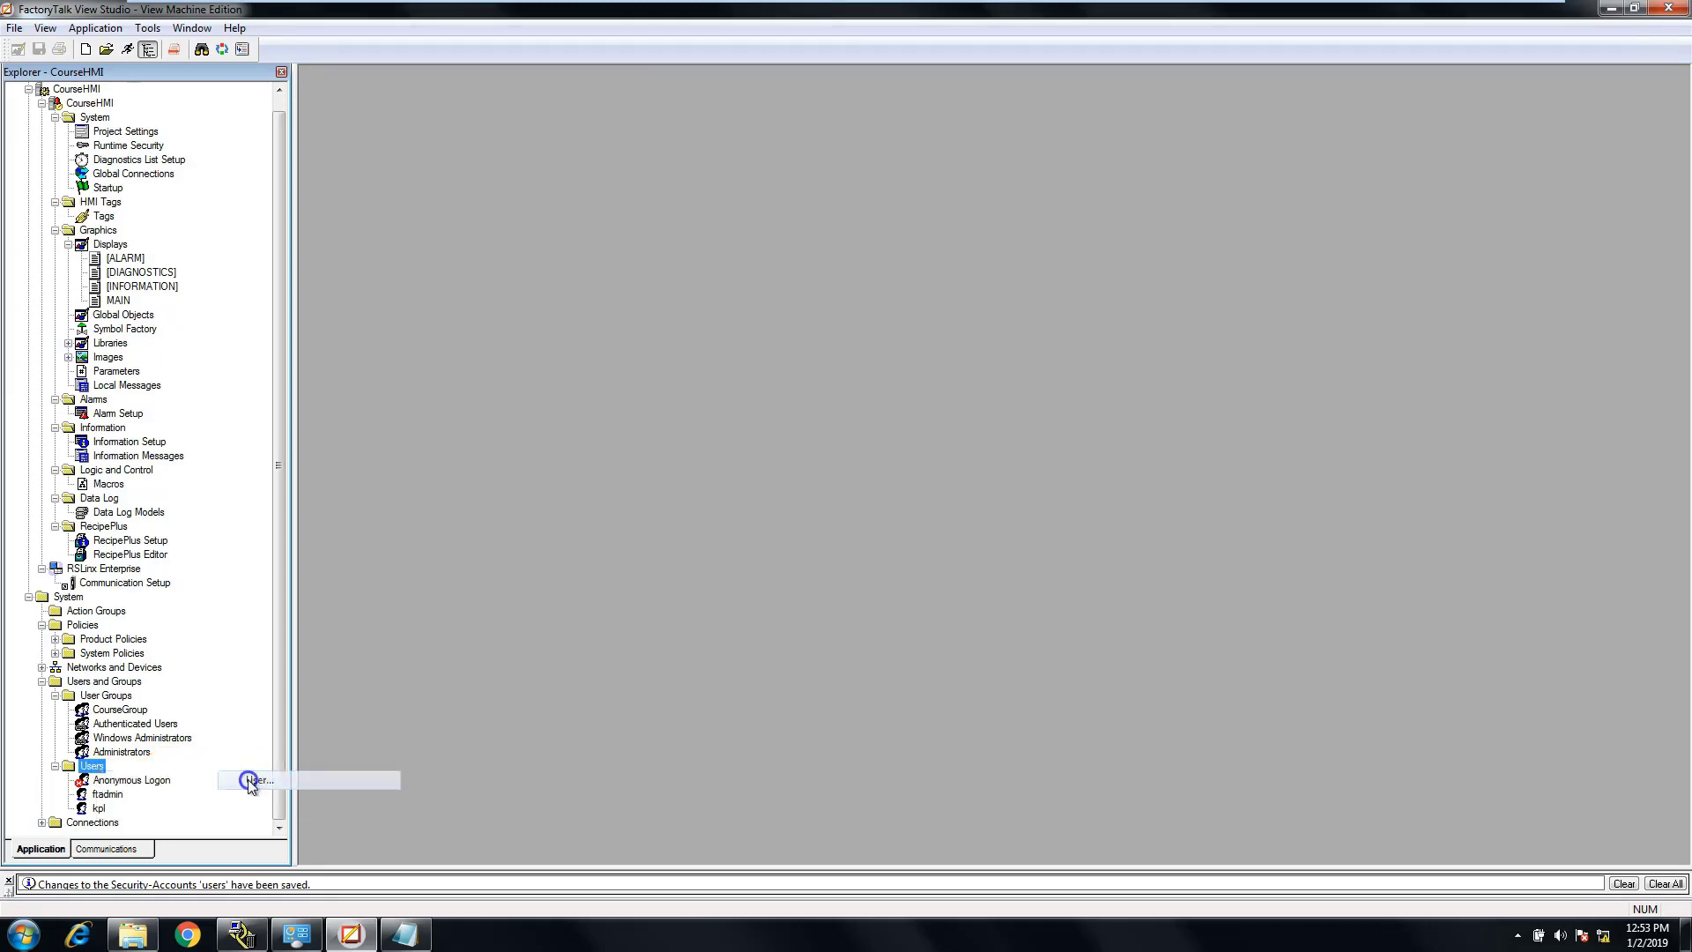
{"action": "left_click_drag", "start_coordinate": [194, 16], "coordinate": [817, 276]}
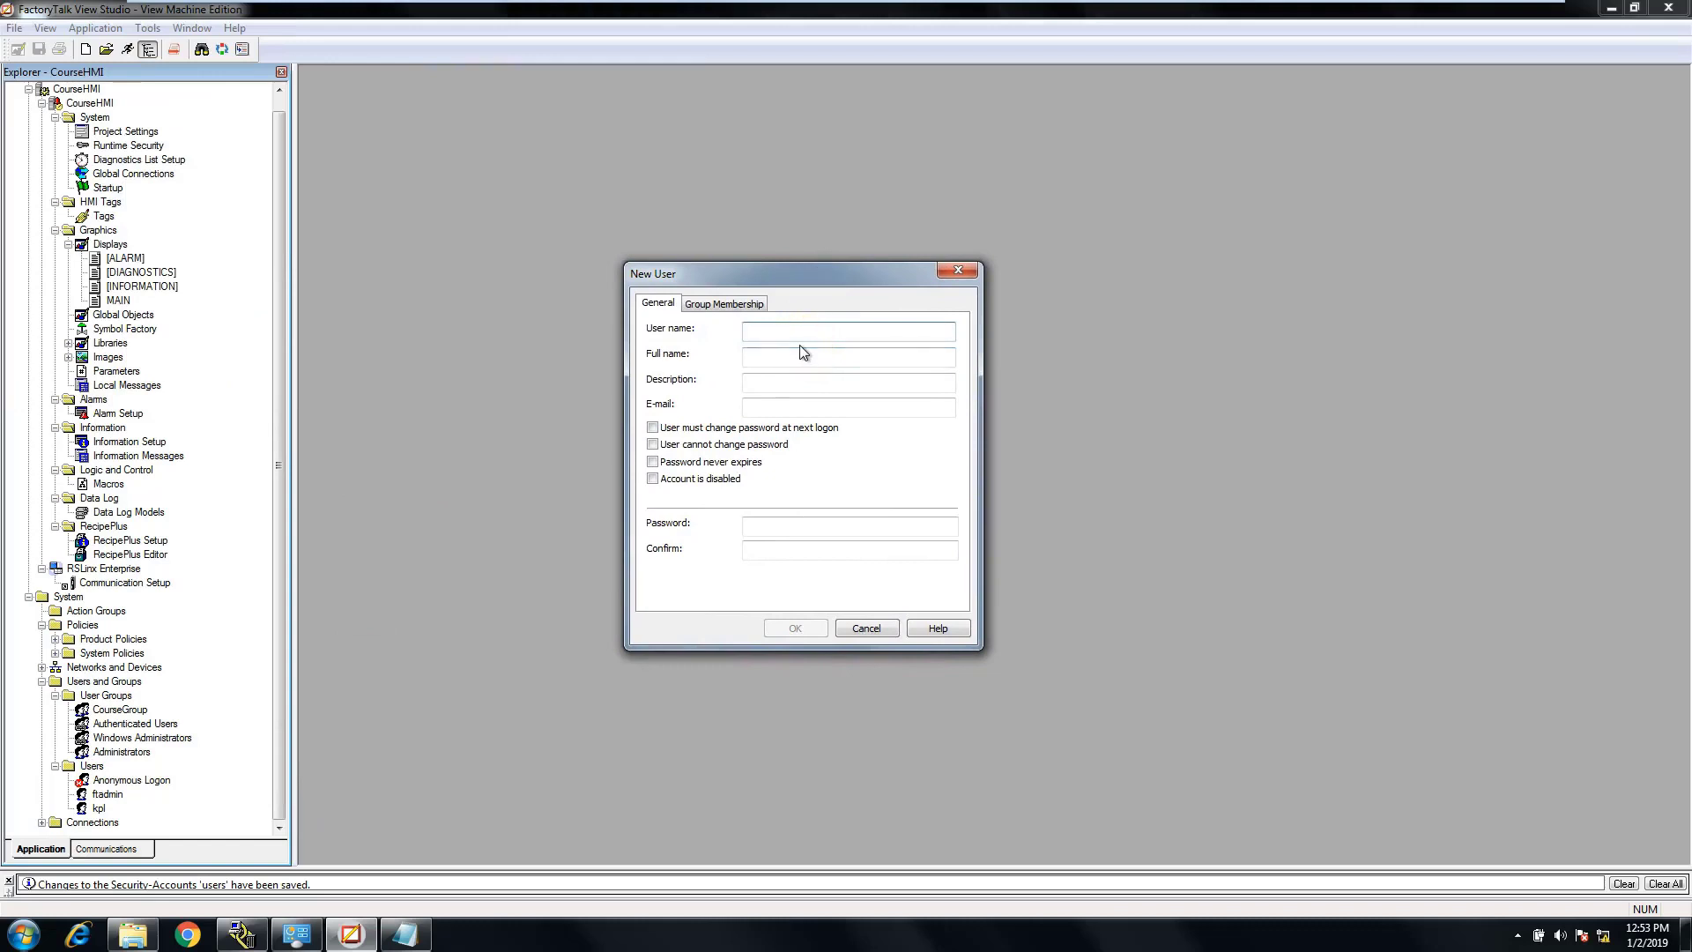
{"action": "type", "text": "CourseOperator"}
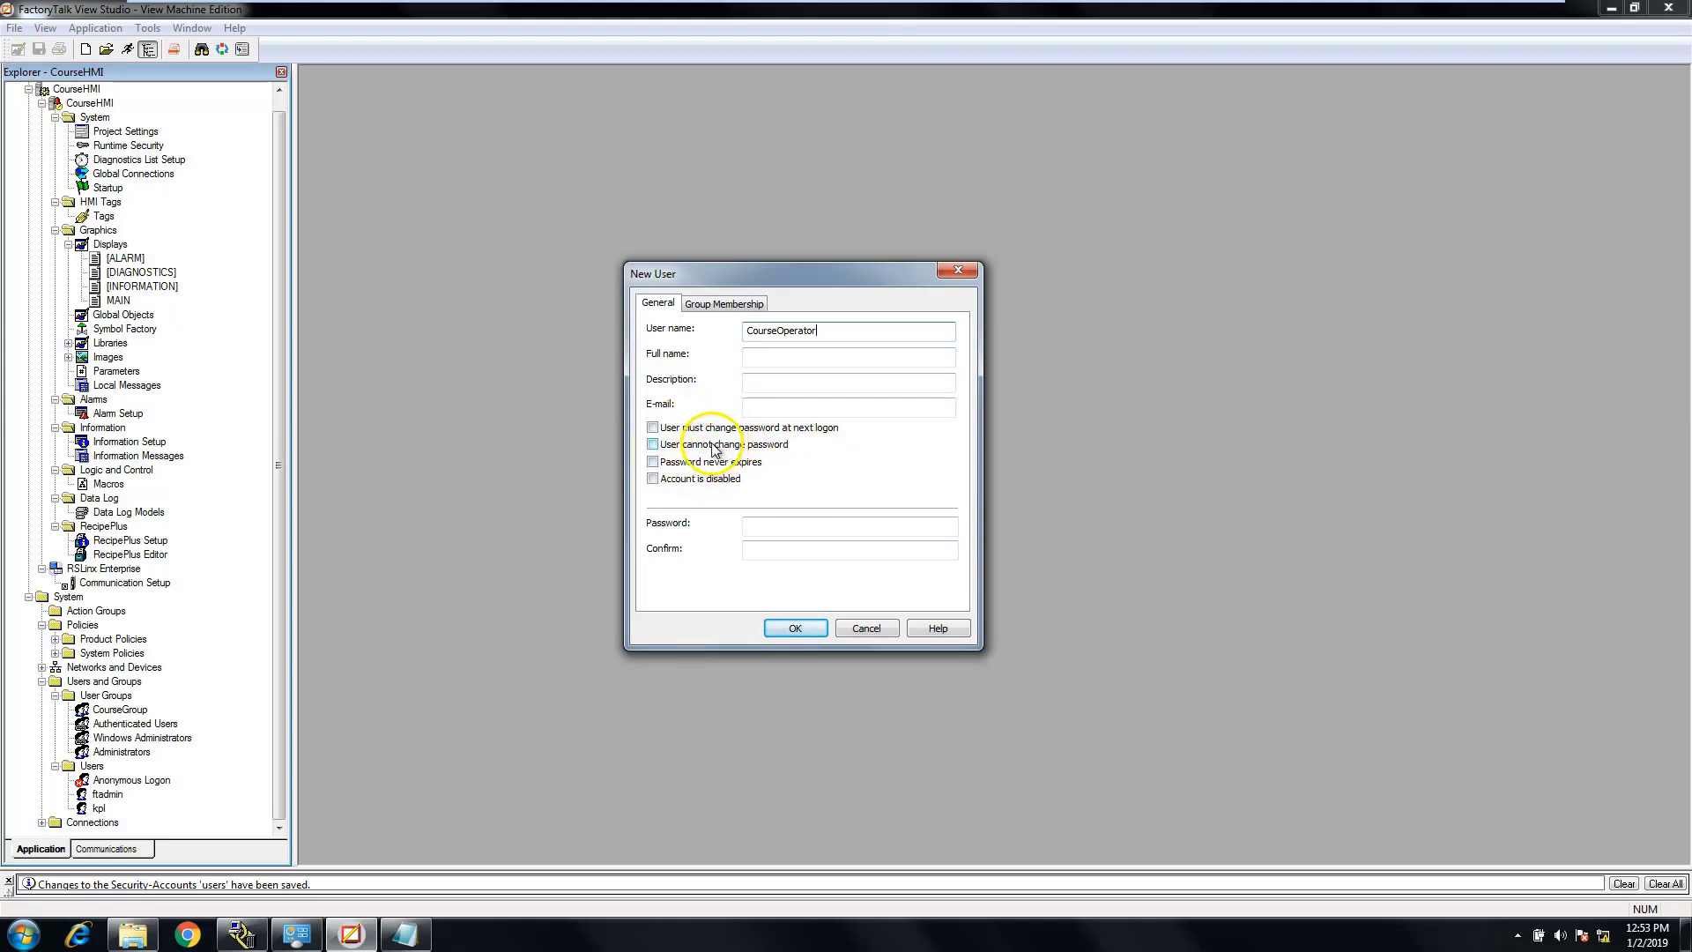
{"action": "left_click", "coordinate": [762, 358]}
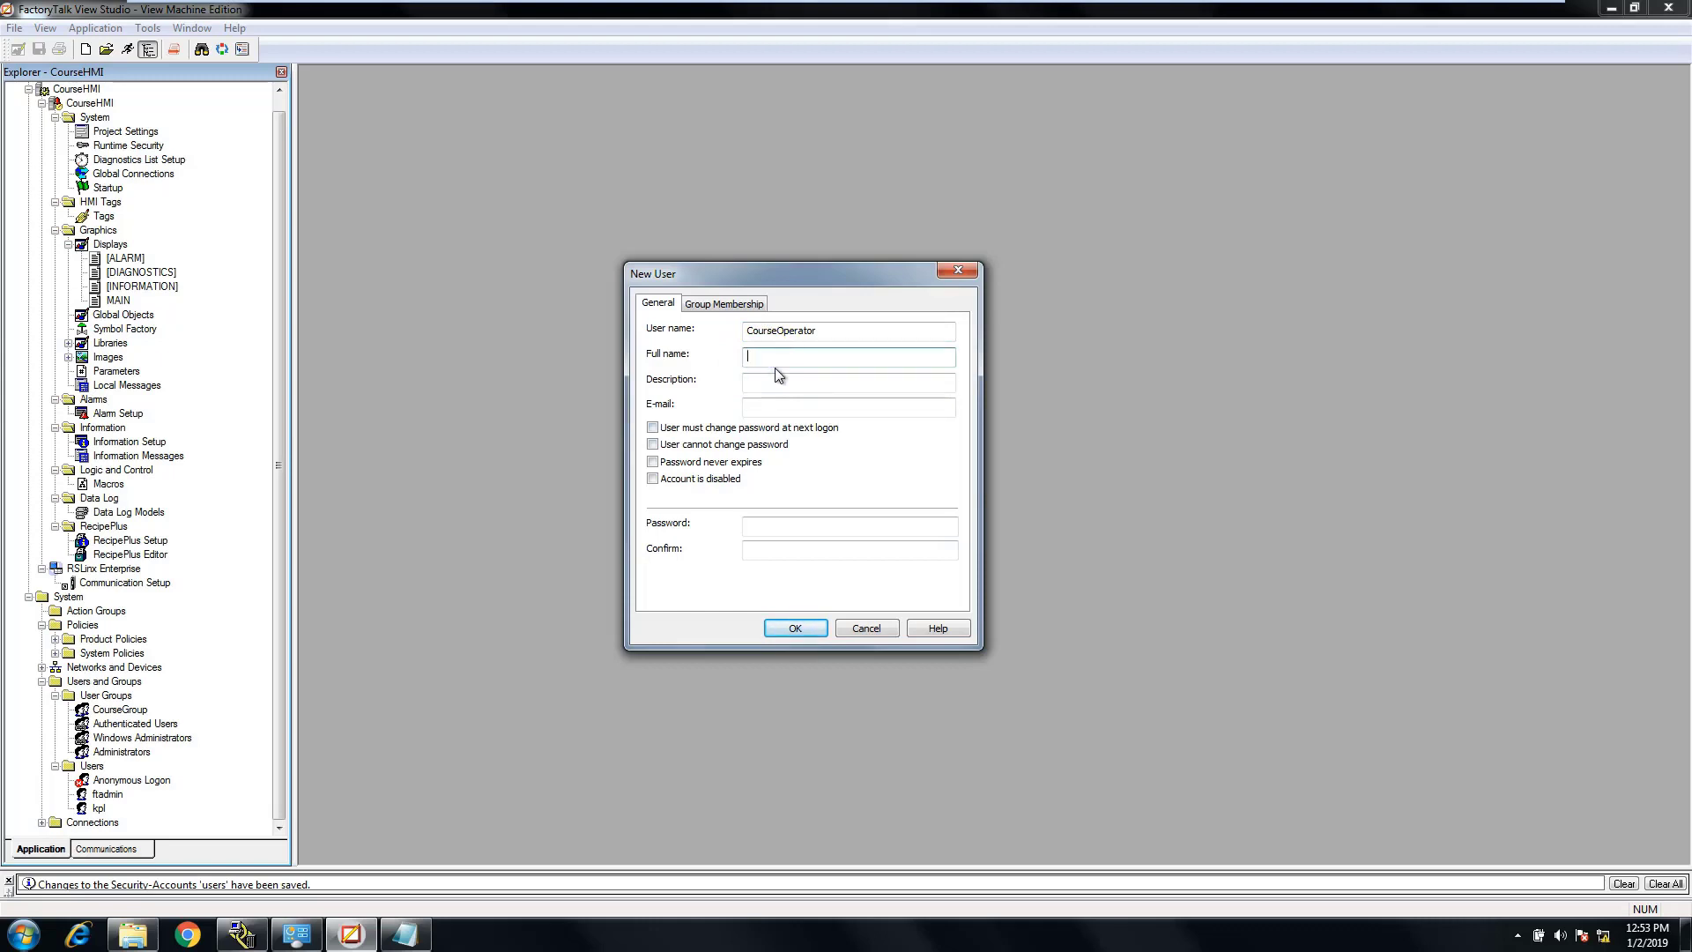
{"action": "type", "text": "Ops"}
{"action": "left_click", "coordinate": [653, 463]}
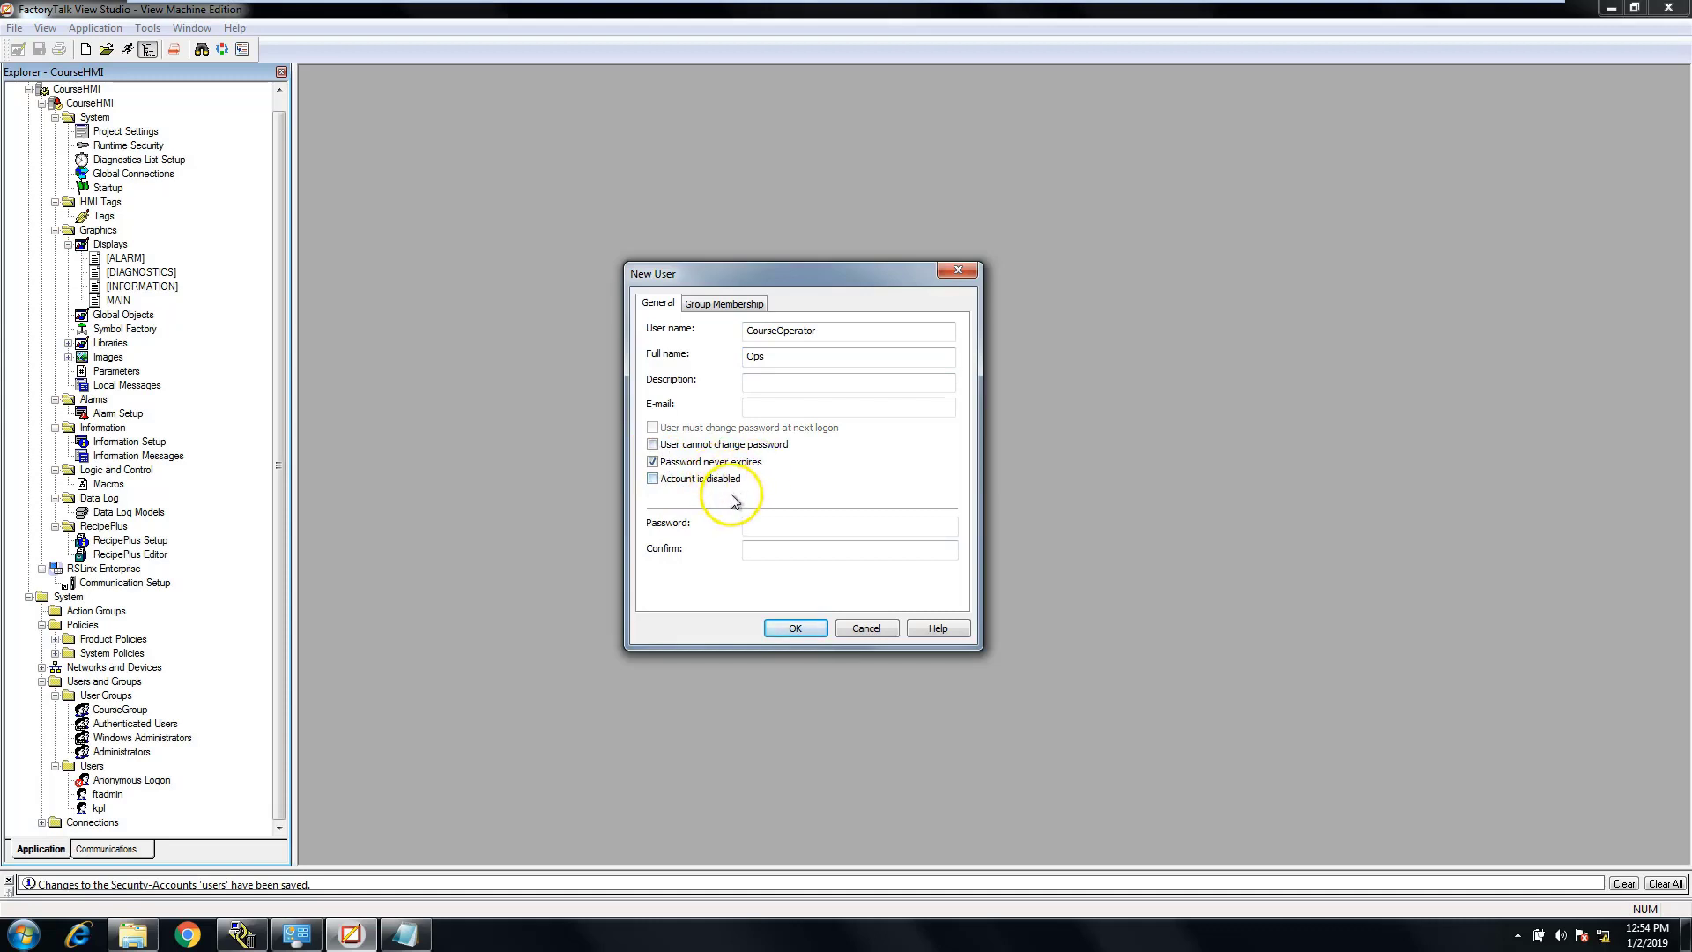
Step: Fill in the password and confirmation fields for CourseOperator and try to create the user
{"action": "left_click", "coordinate": [760, 528]}
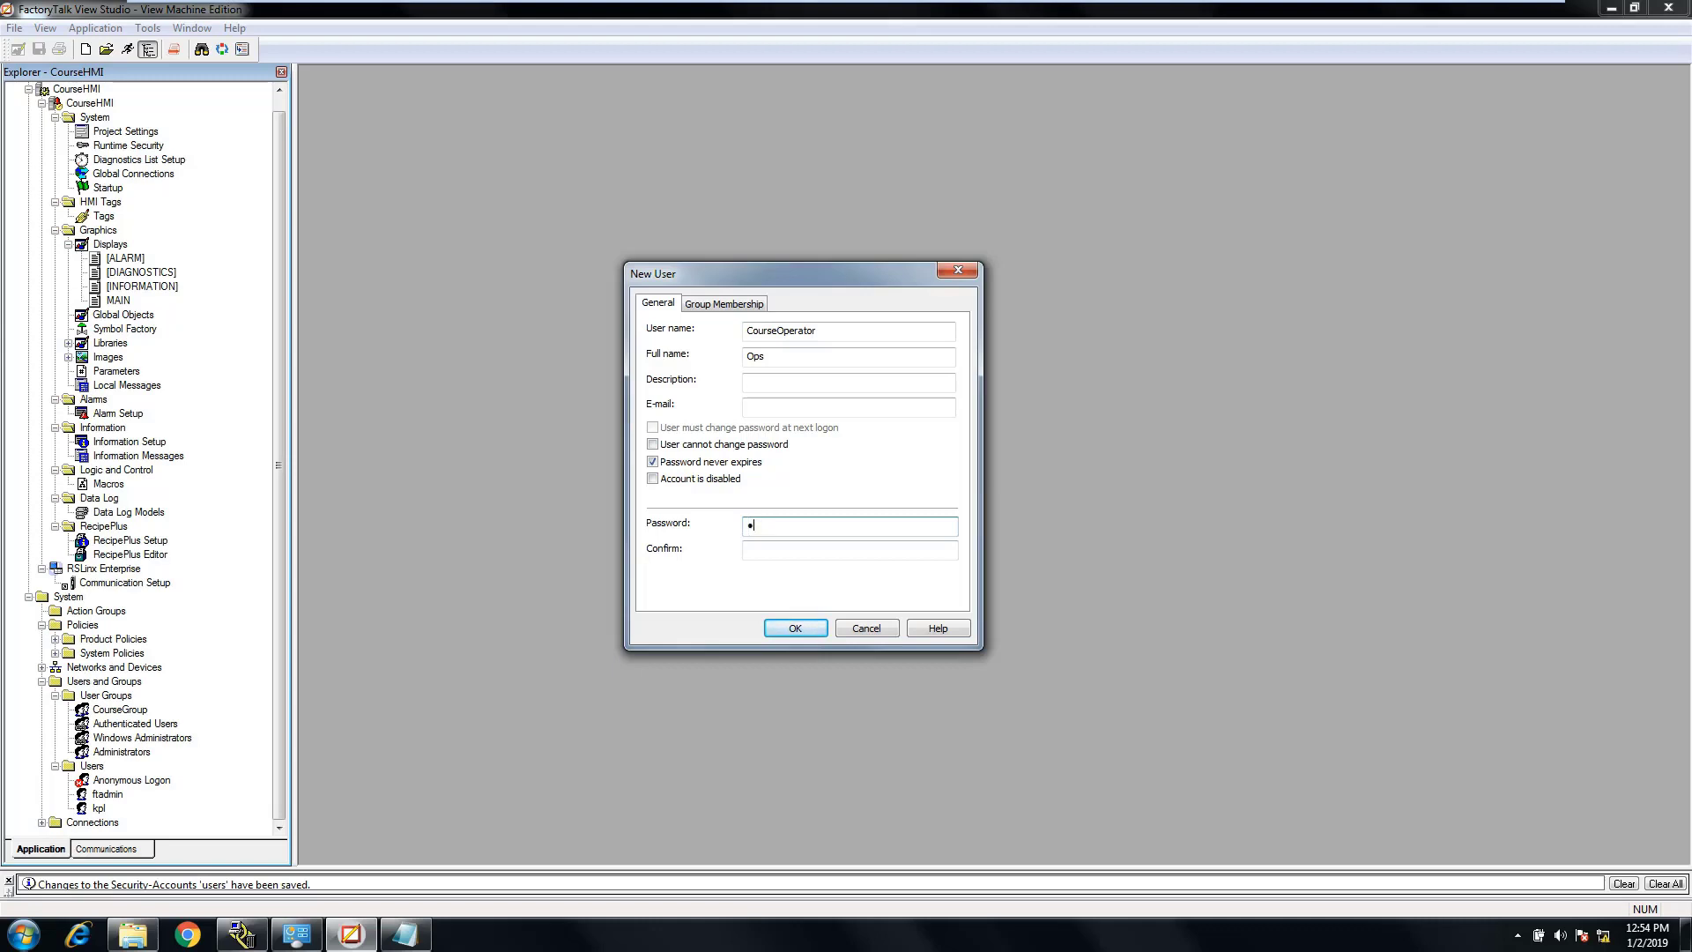
{"action": "left_click", "coordinate": [786, 550]}
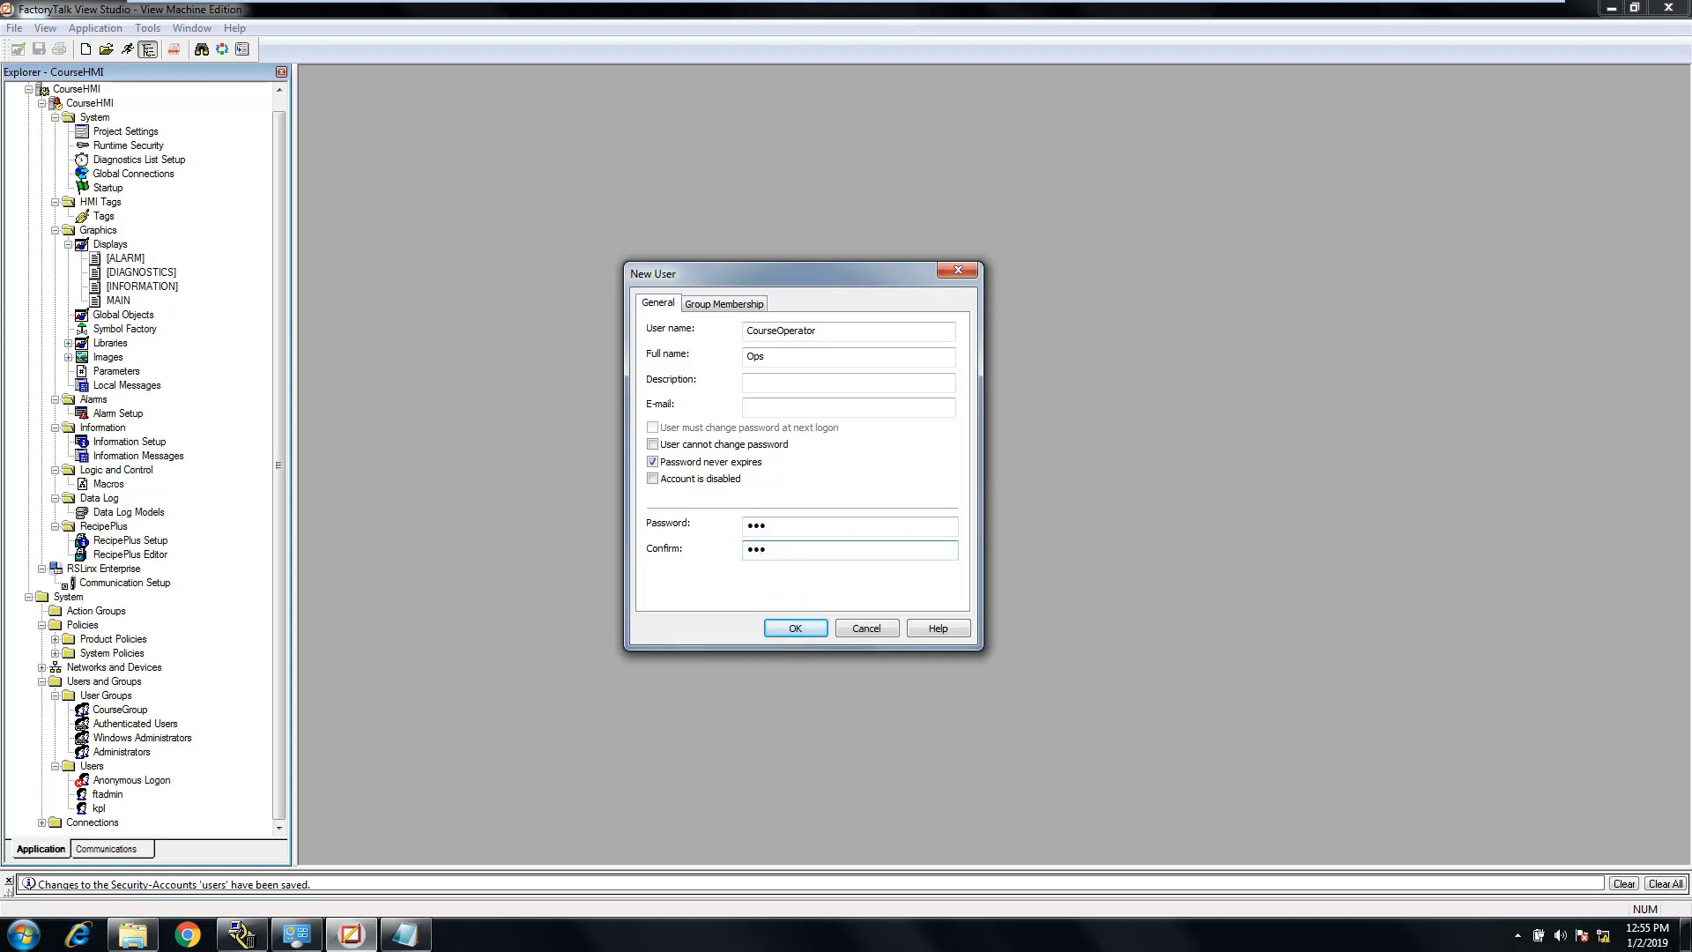
{"action": "double_click", "coordinate": [751, 356]}
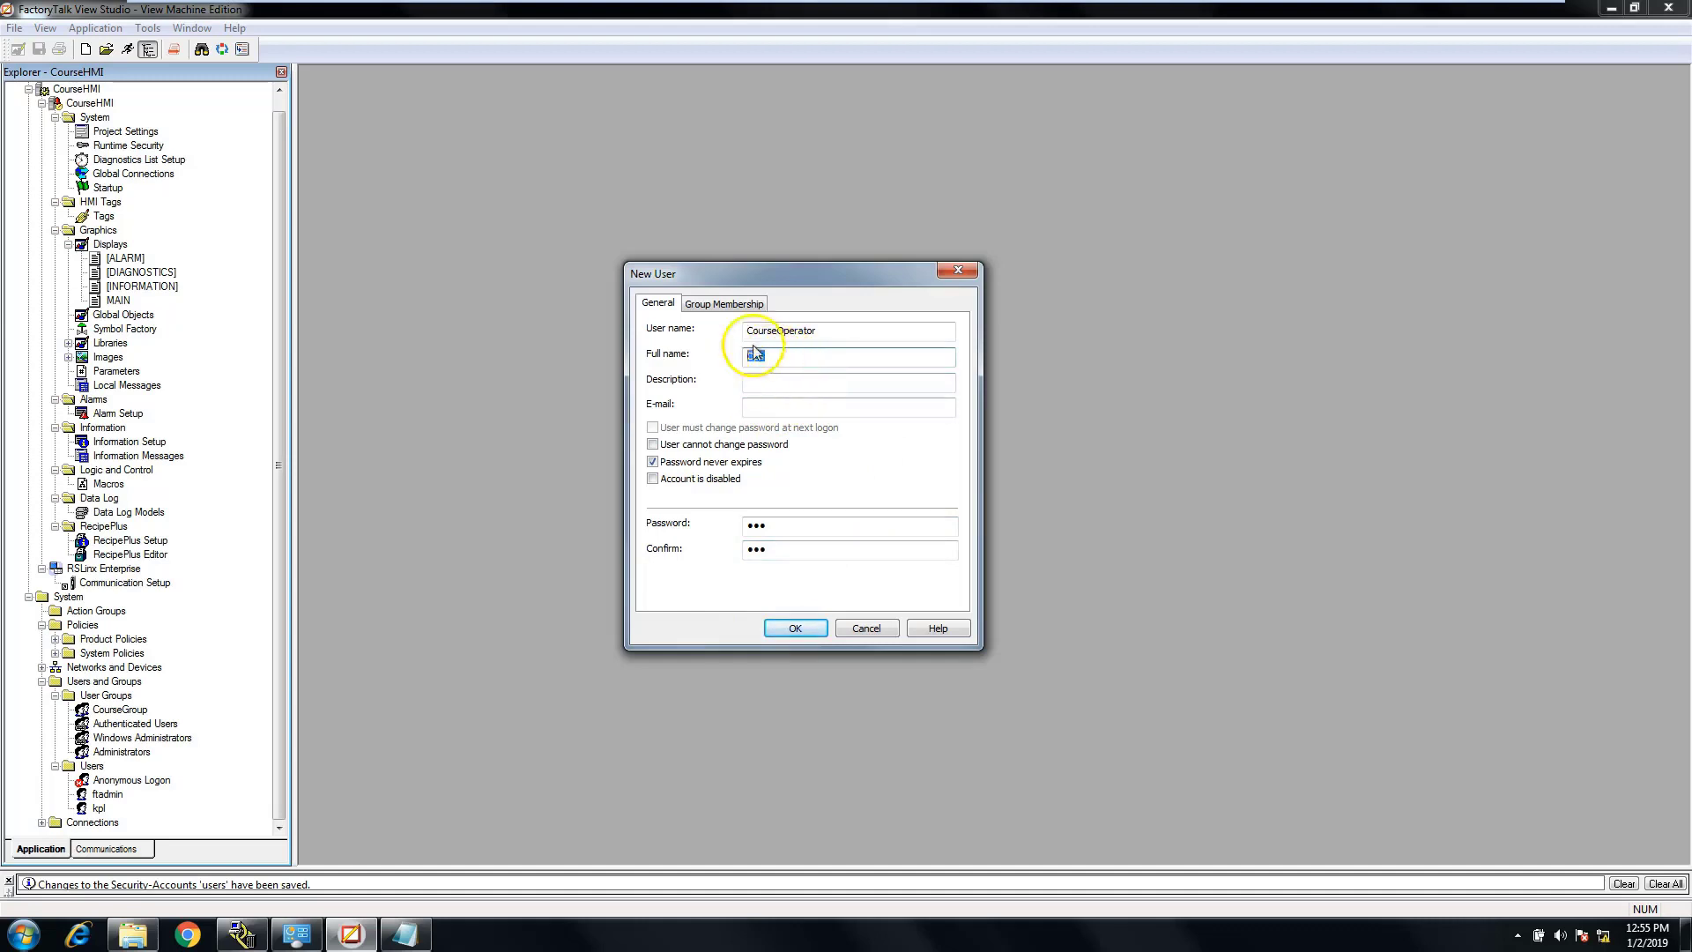
{"action": "left_click_drag", "start_coordinate": [780, 358], "coordinate": [716, 356]}
{"action": "left_click_drag", "start_coordinate": [776, 527], "coordinate": [751, 528]}
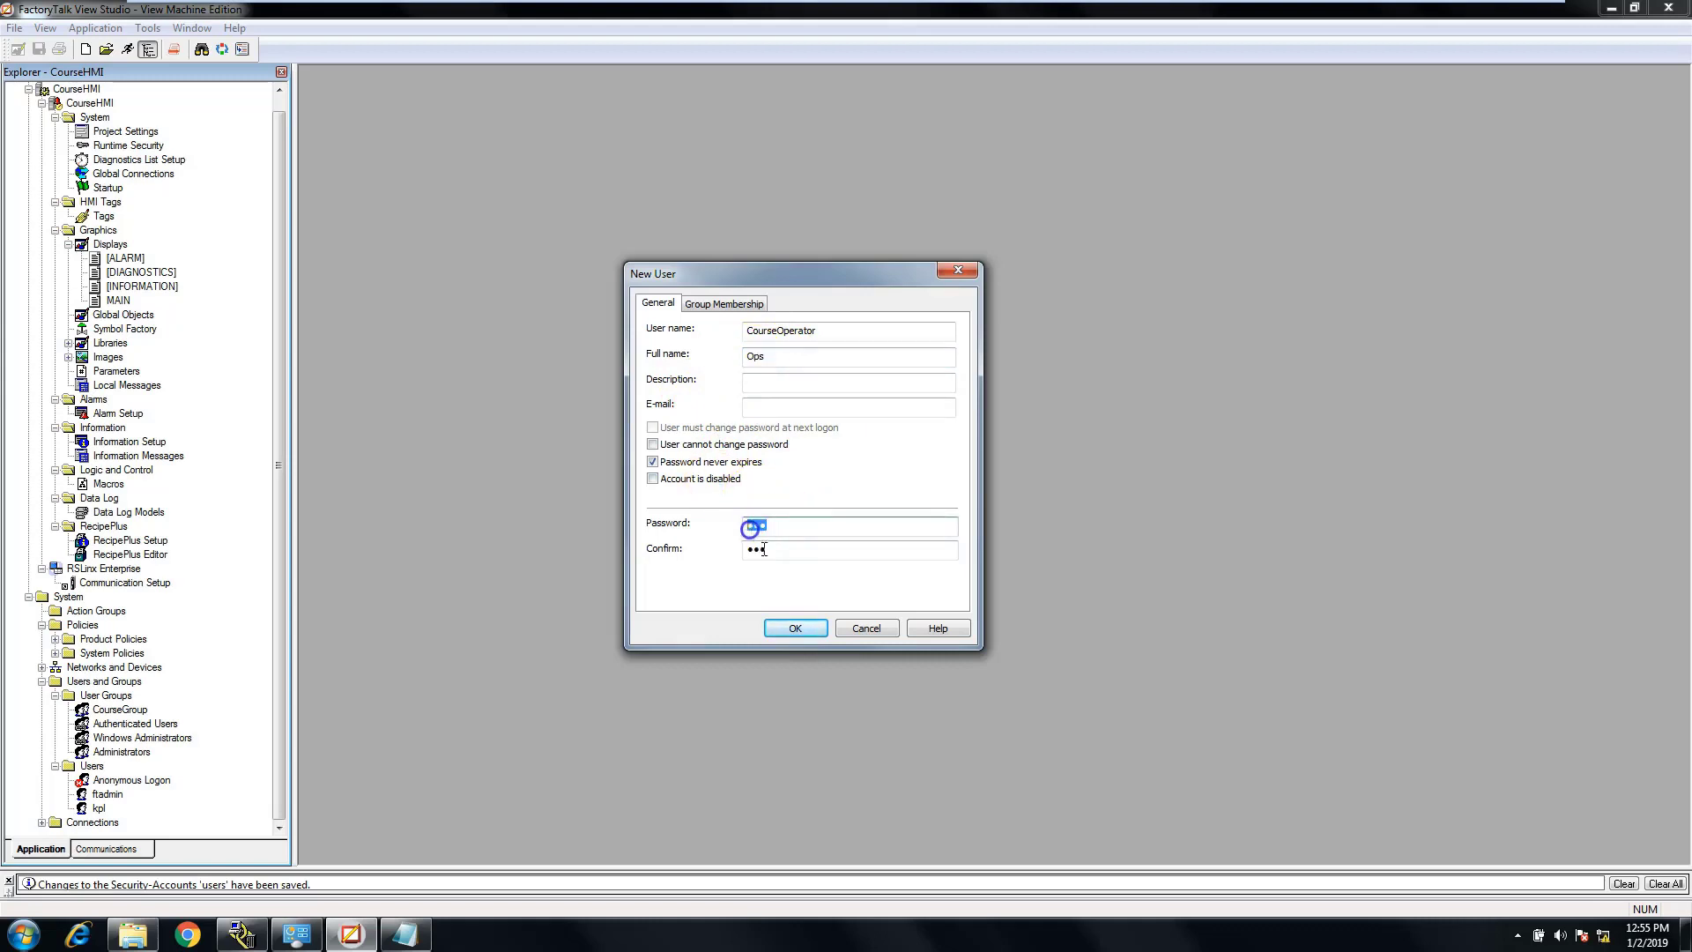
{"action": "left_click", "coordinate": [797, 629]}
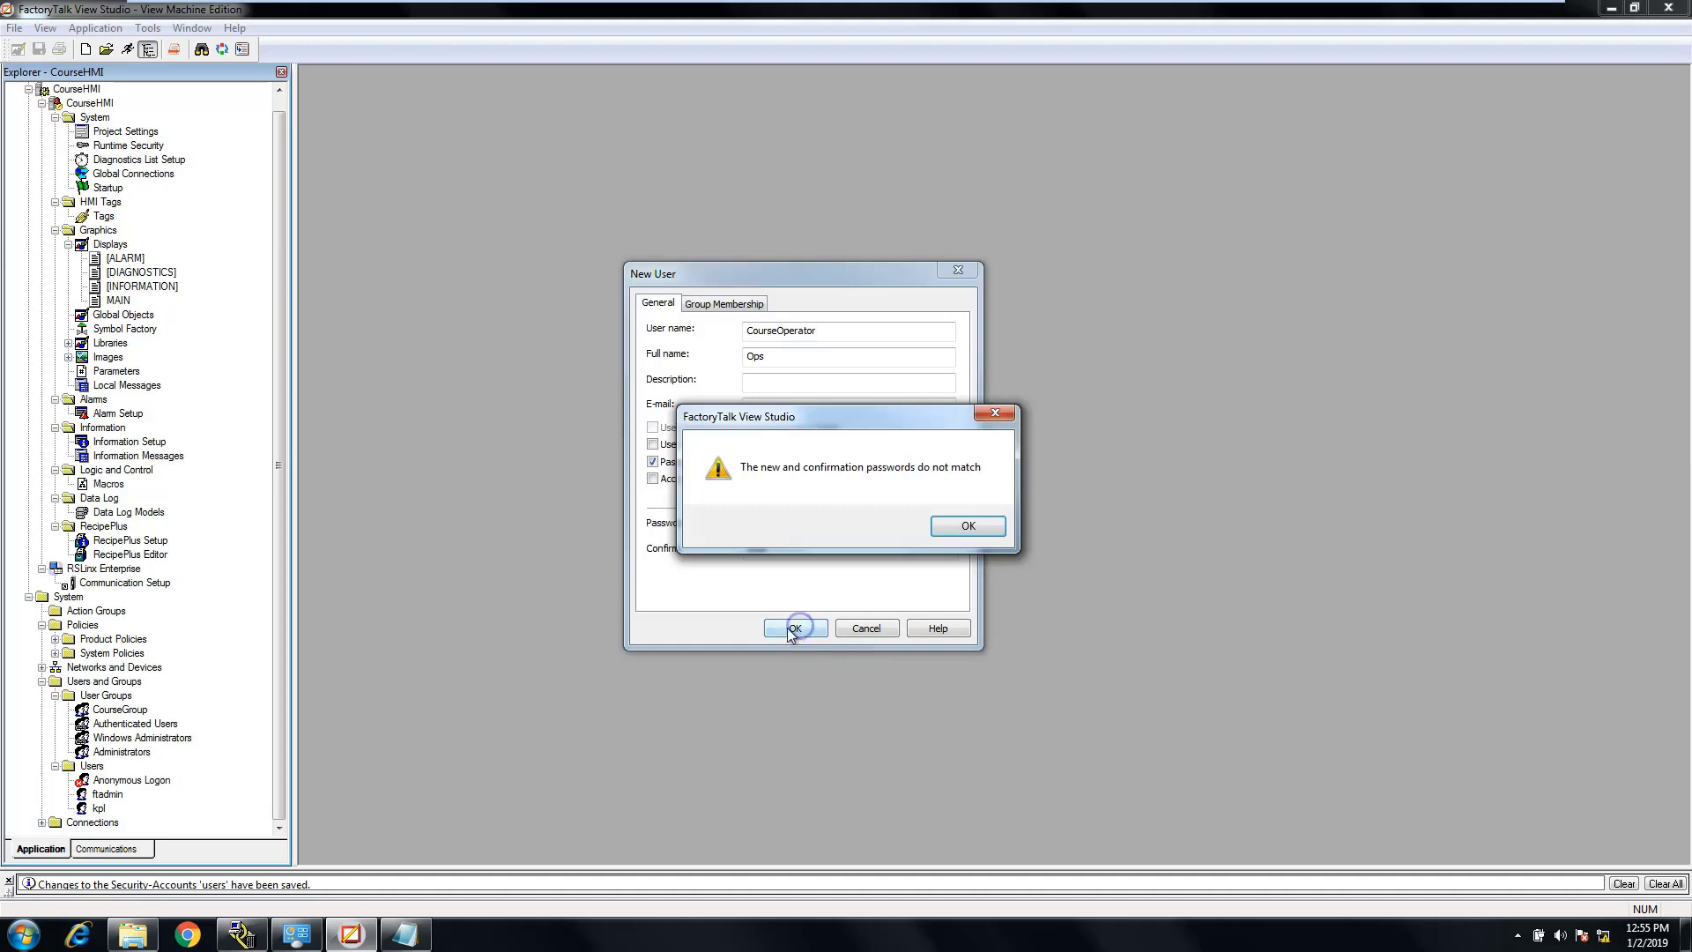
{"action": "left_click", "coordinate": [969, 527]}
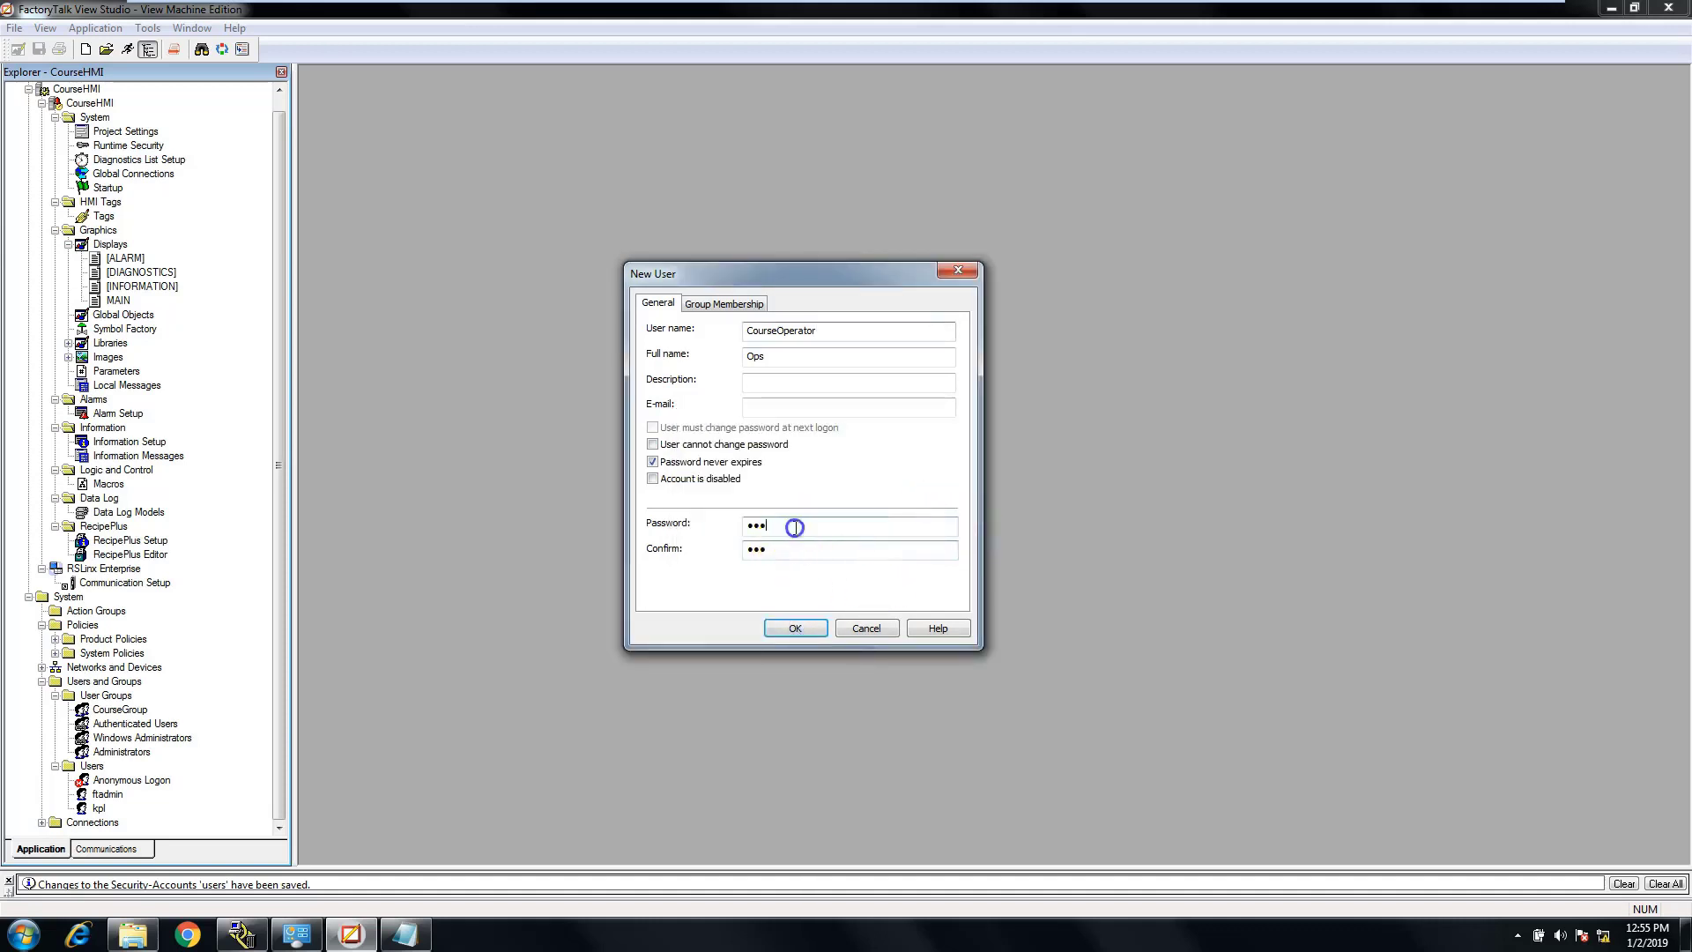
Step: Clear both password fields, enter the account password and its confirmation again, and create the CourseOperator user
{"action": "left_click", "coordinate": [737, 537]}
{"action": "key", "text": "BackSpace"}
{"action": "left_click_drag", "start_coordinate": [768, 548], "coordinate": [715, 552]}
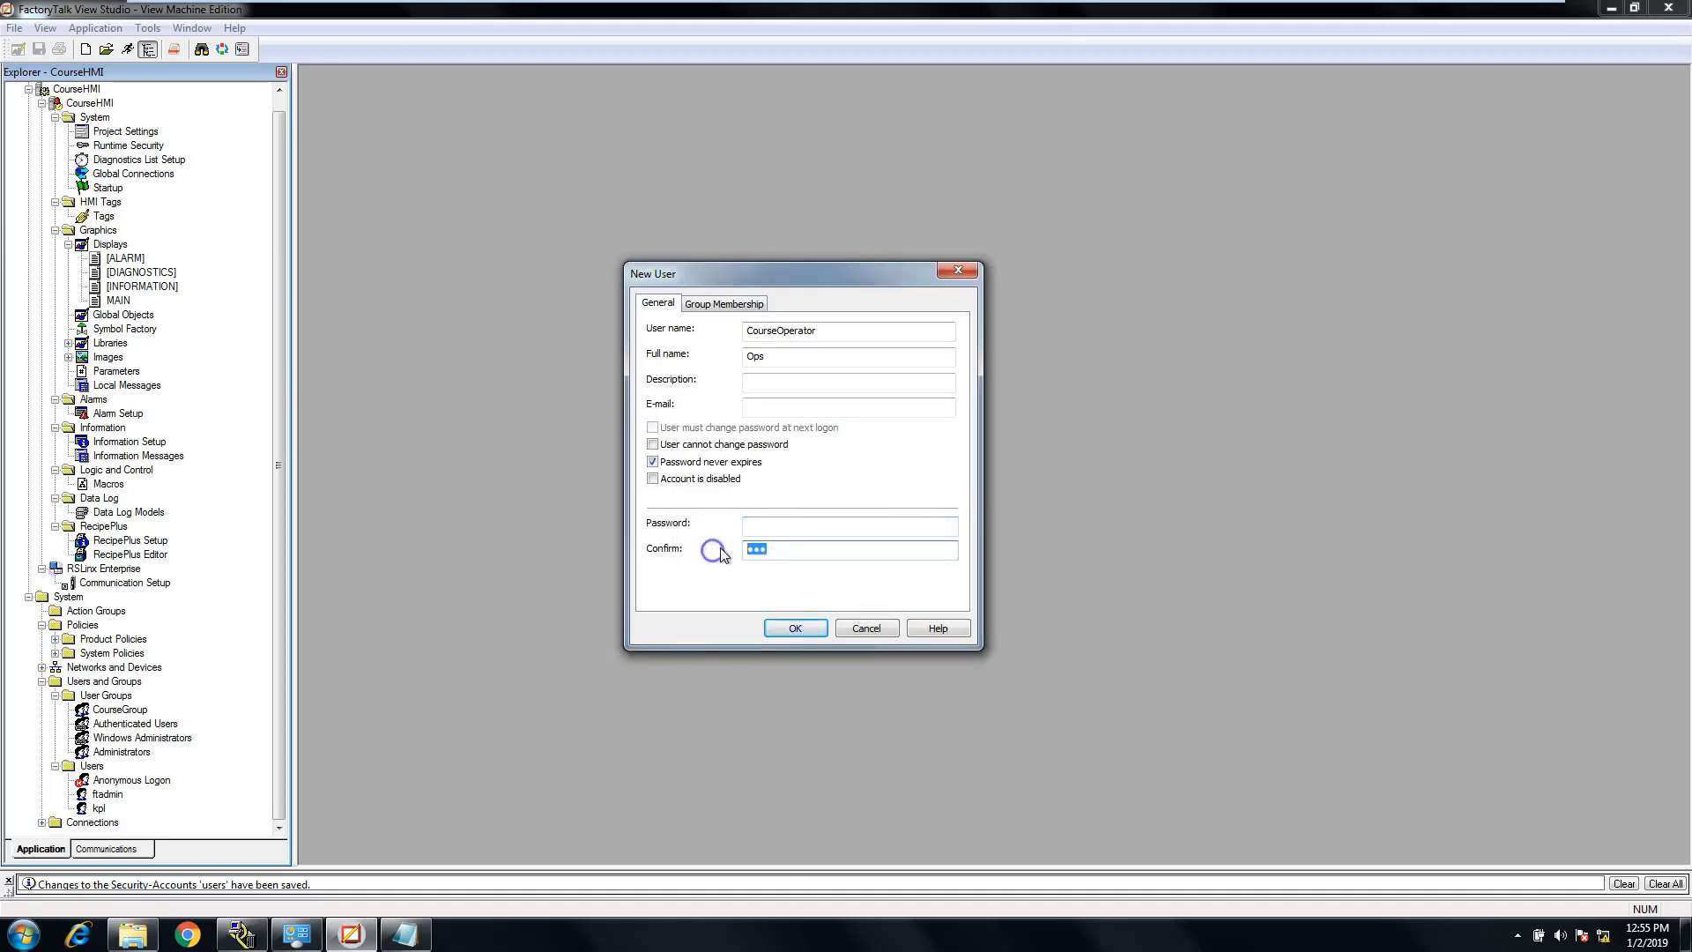
{"action": "key", "text": "BackSpace"}
{"action": "left_click", "coordinate": [773, 528]}
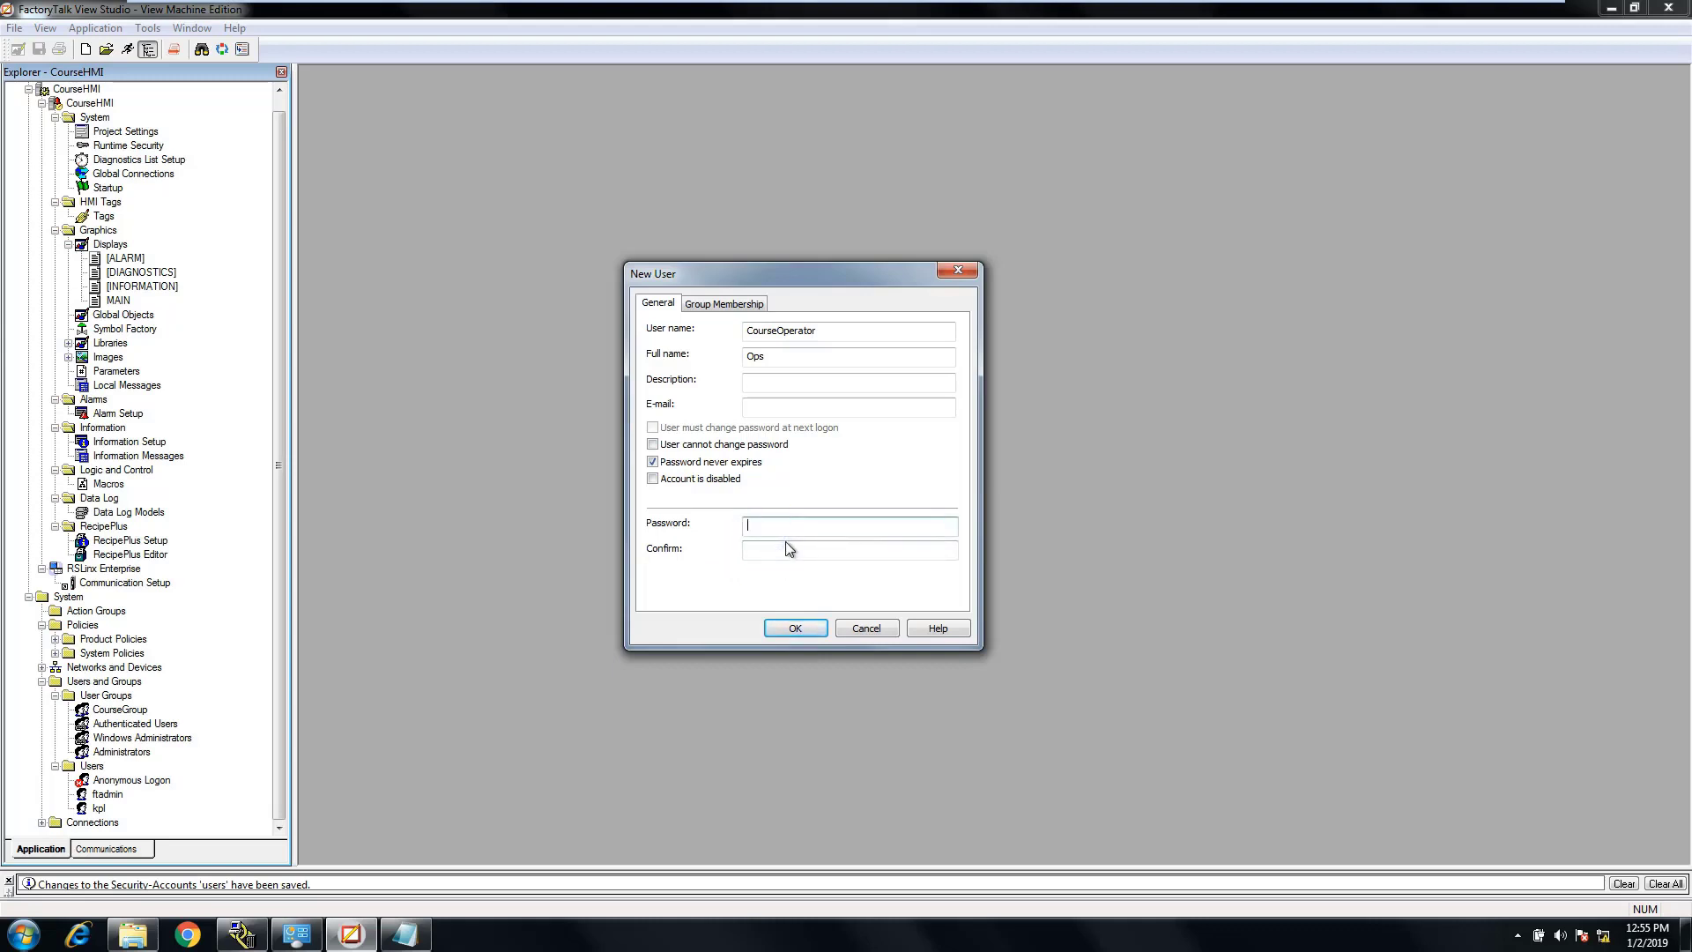
{"action": "left_click", "coordinate": [779, 548]}
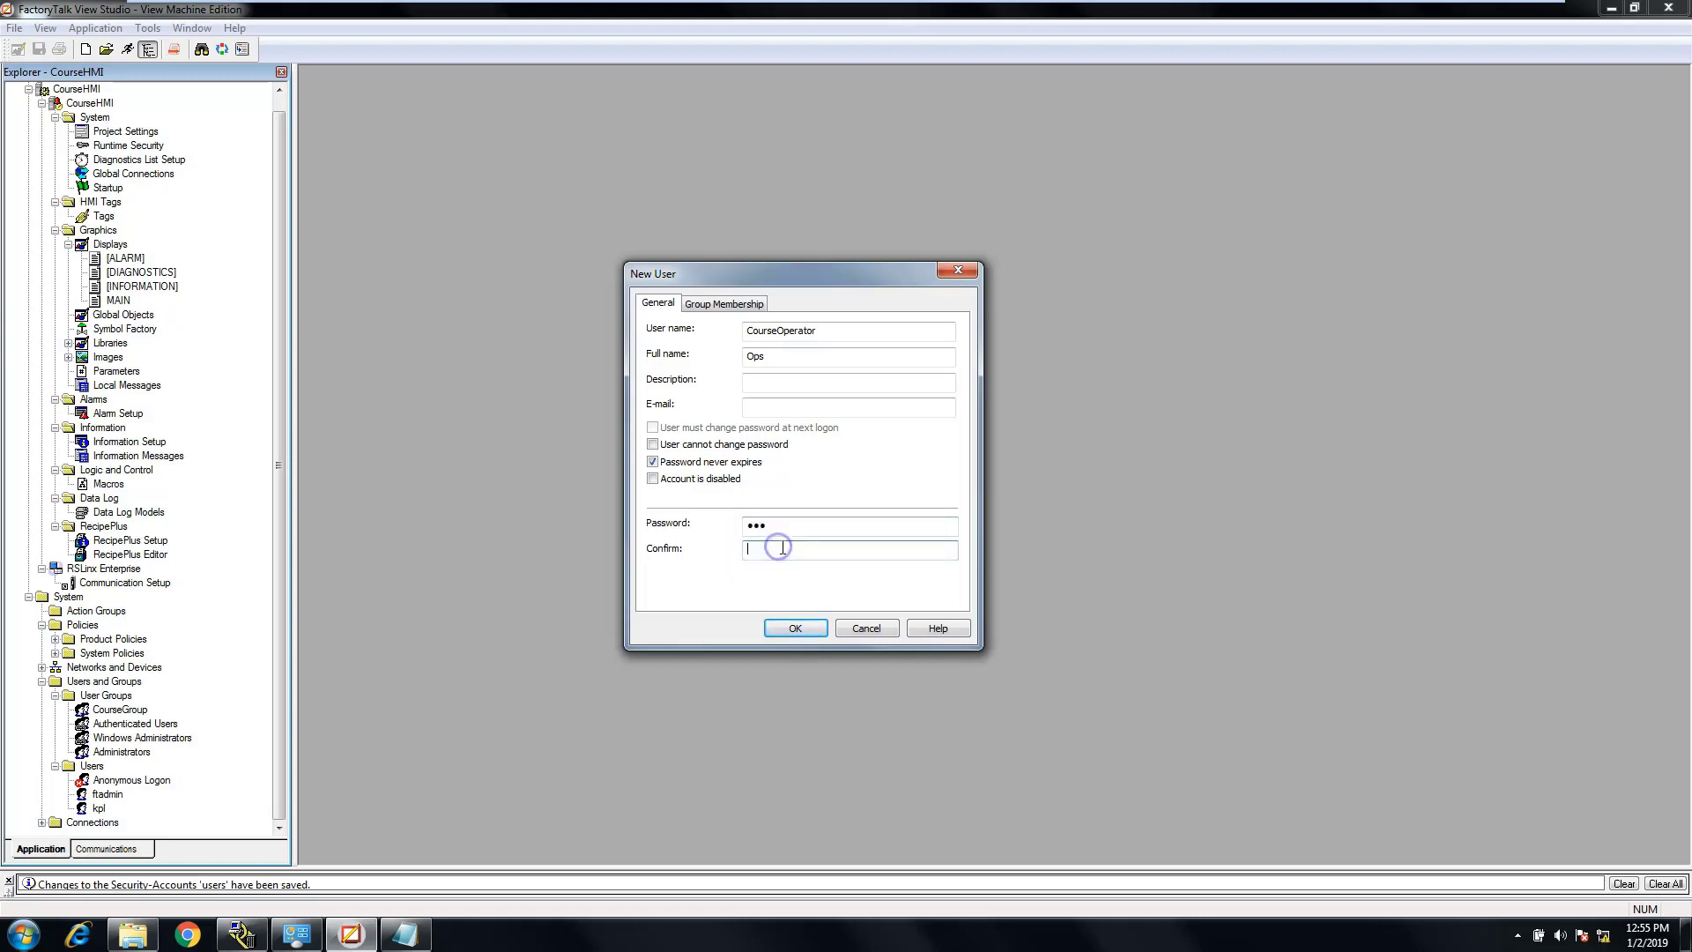
{"action": "type", "text": "1"}
{"action": "left_click", "coordinate": [795, 628]}
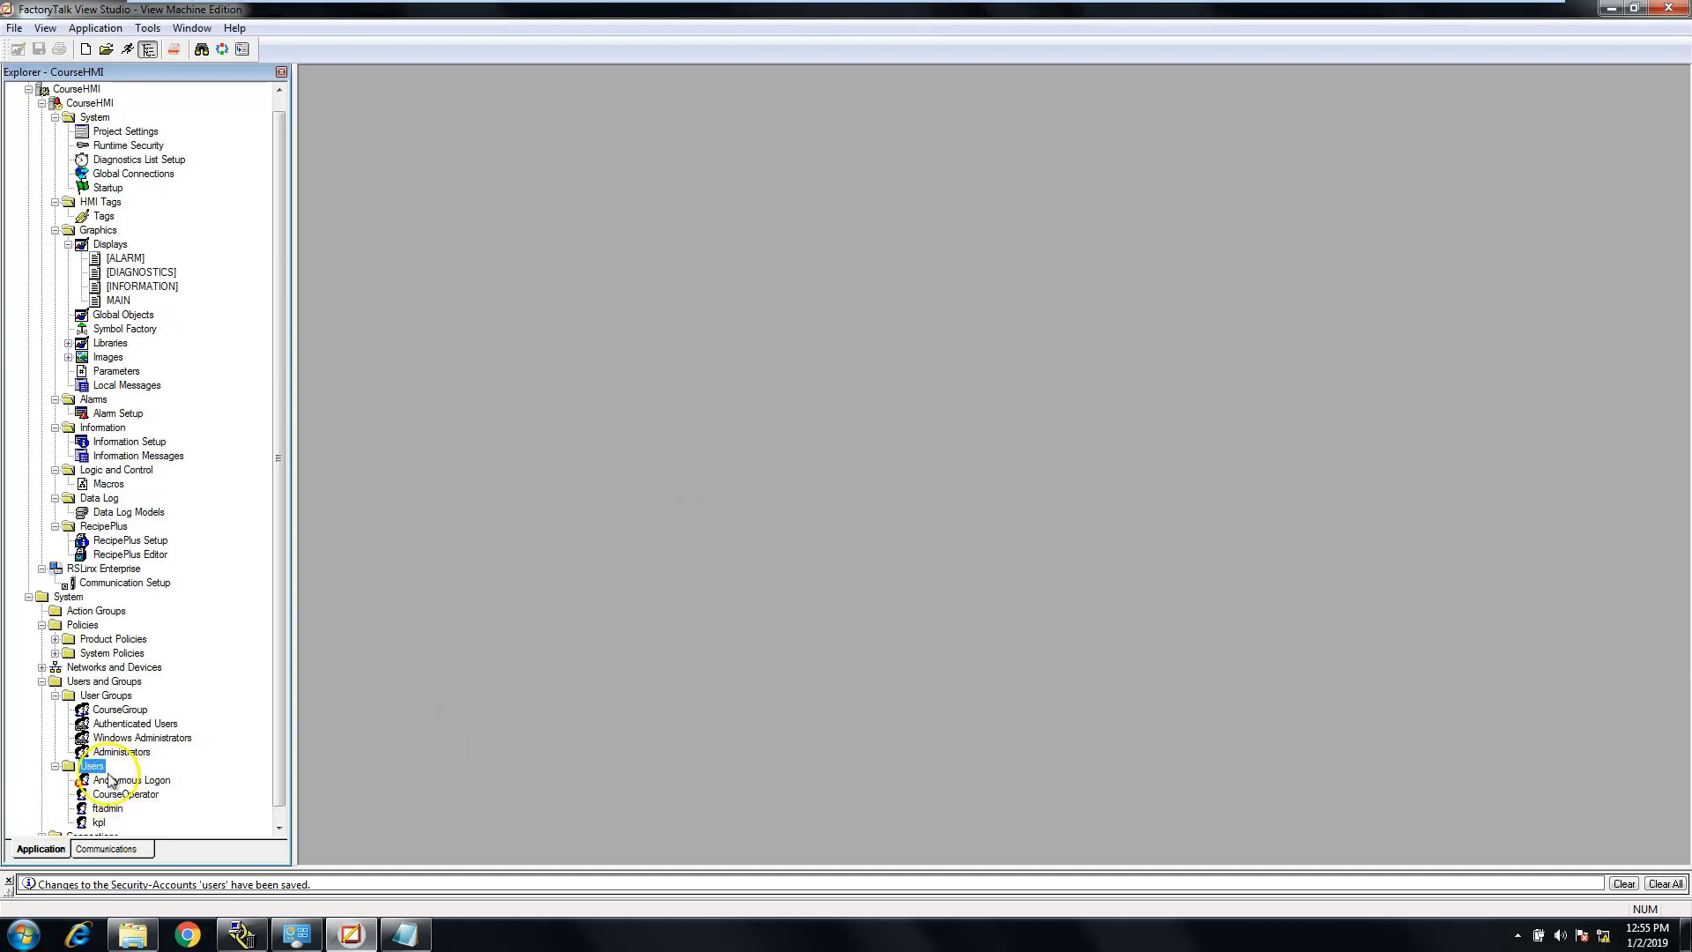
Step: Start a second new user in the Users folder named CourseAdmin with full name Admin and a password that never expires
{"action": "left_click", "coordinate": [138, 796]}
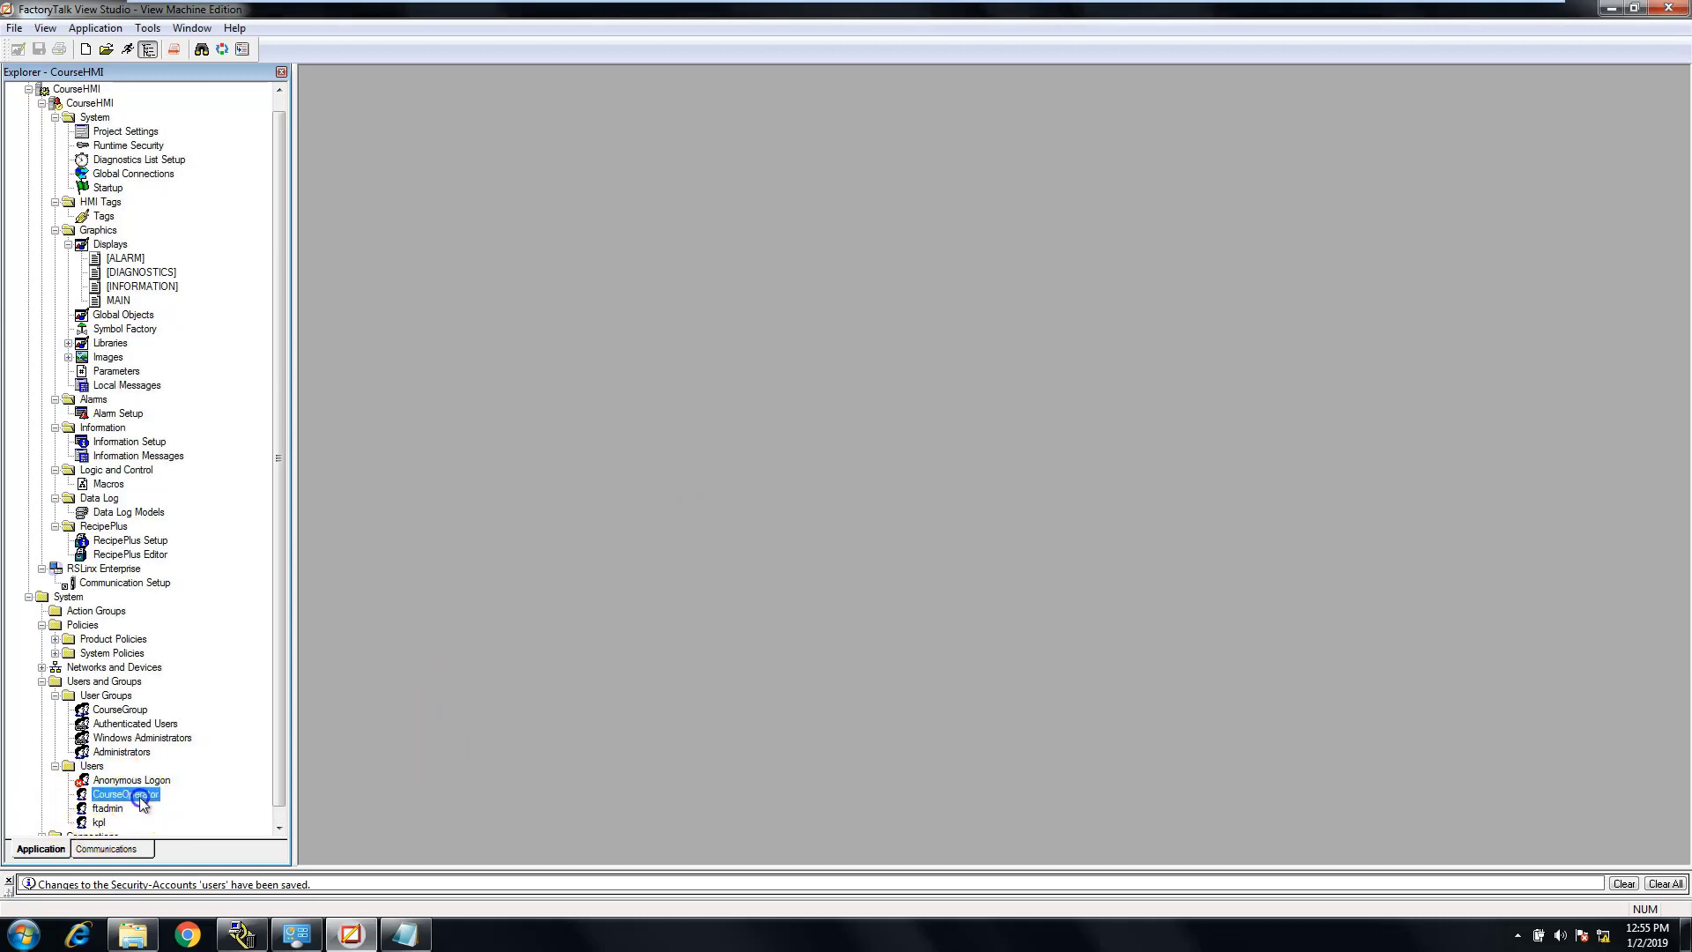
{"action": "right_click", "coordinate": [92, 767]}
{"action": "mouse_move", "coordinate": [148, 784]}
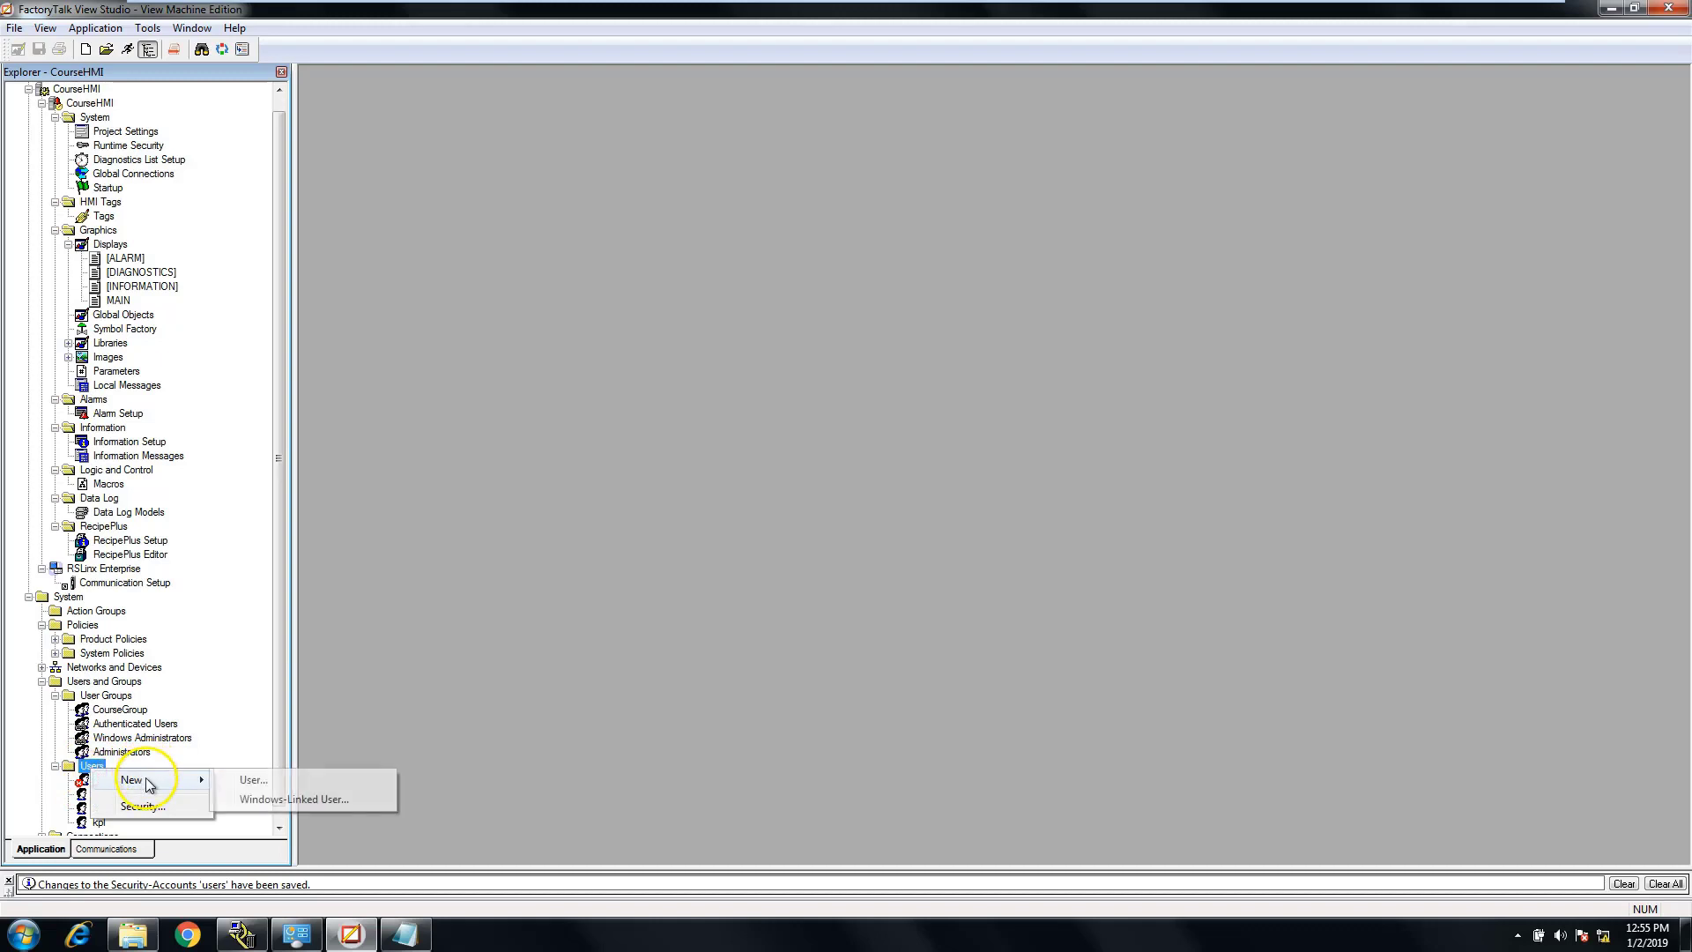
{"action": "left_click", "coordinate": [252, 780]}
{"action": "left_click_drag", "start_coordinate": [177, 16], "coordinate": [830, 204]}
{"action": "left_click", "coordinate": [823, 260]}
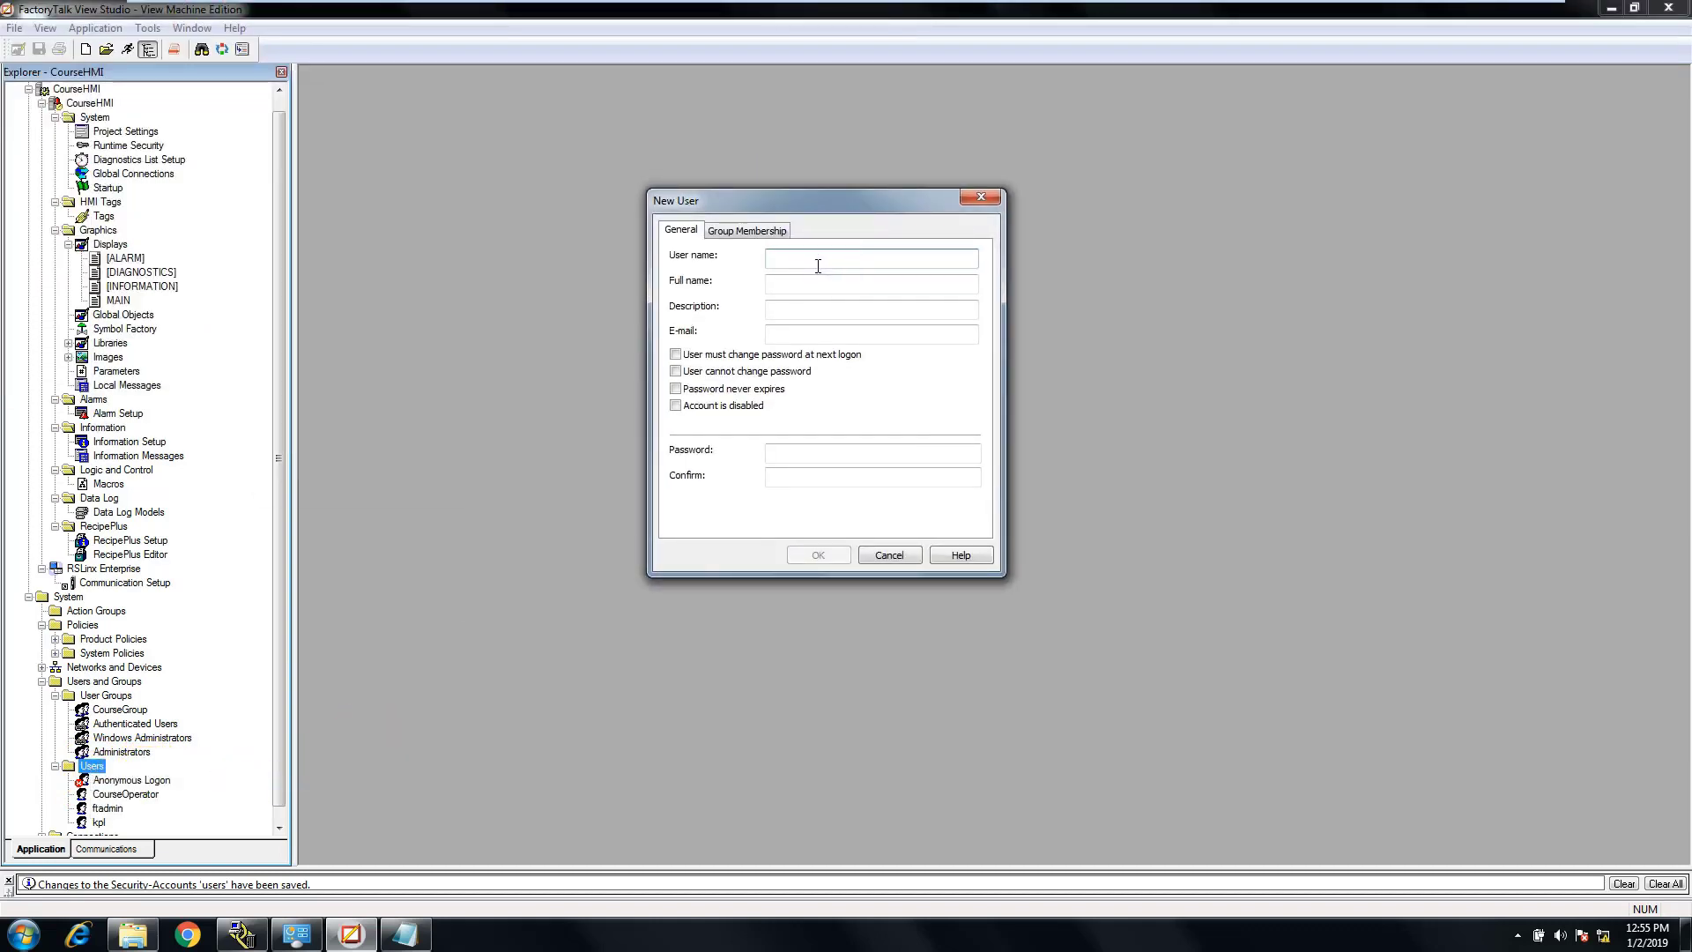
{"action": "type", "text": "COu"}
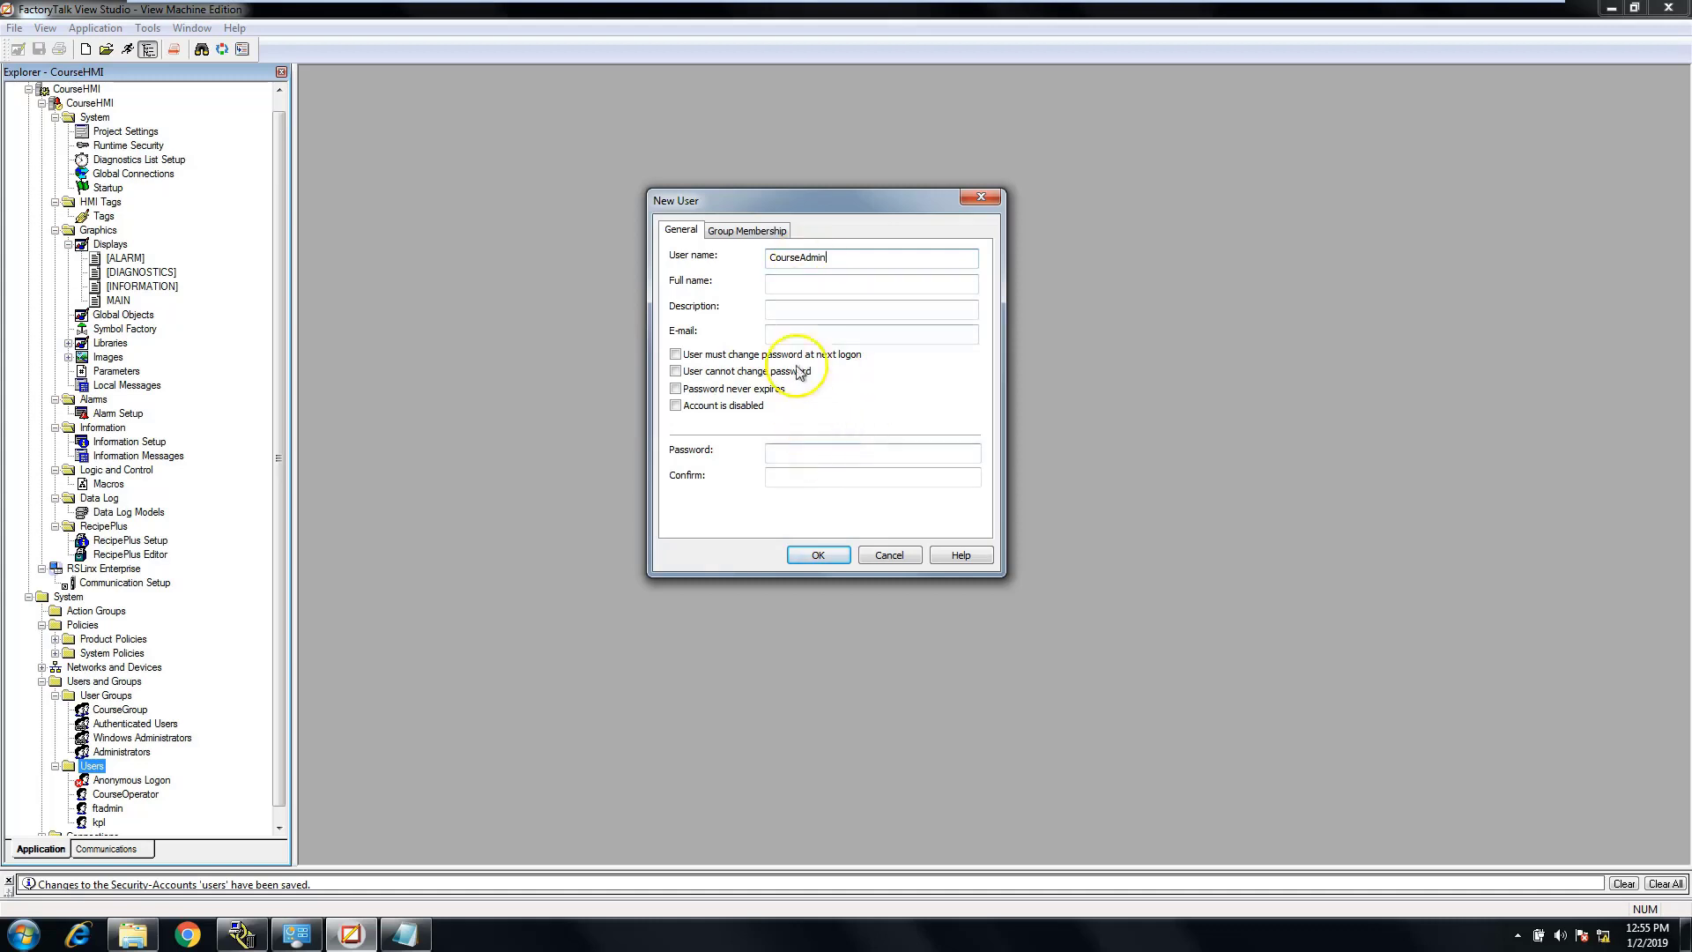
{"action": "left_click", "coordinate": [803, 284]}
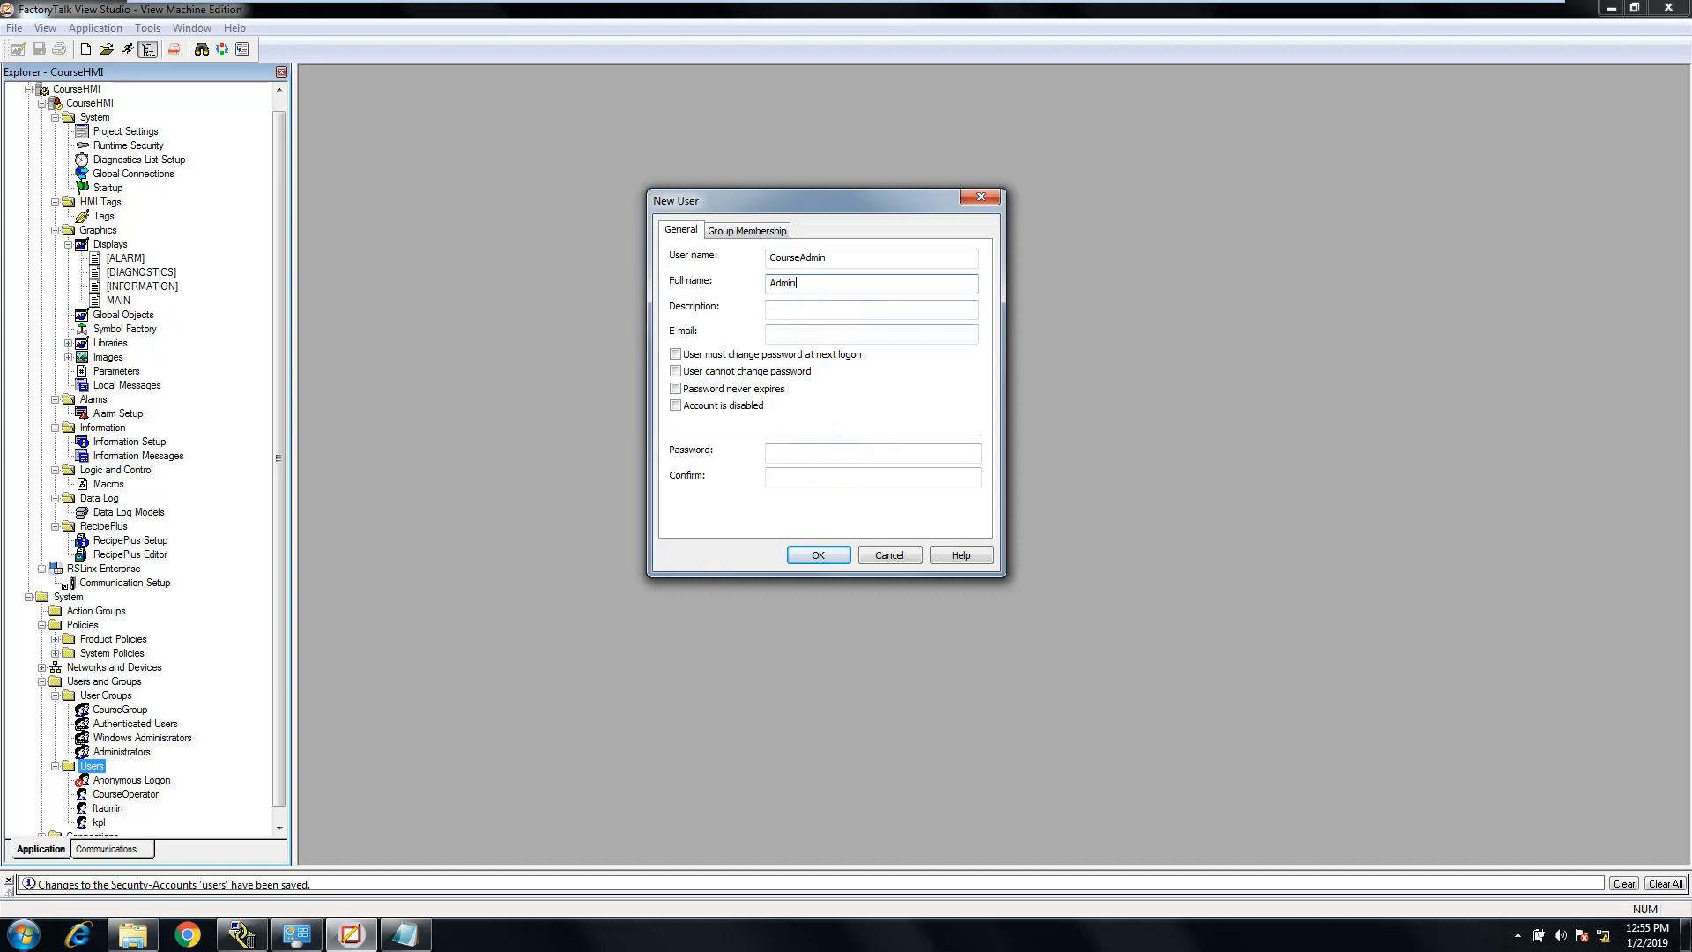
{"action": "left_click", "coordinate": [677, 391]}
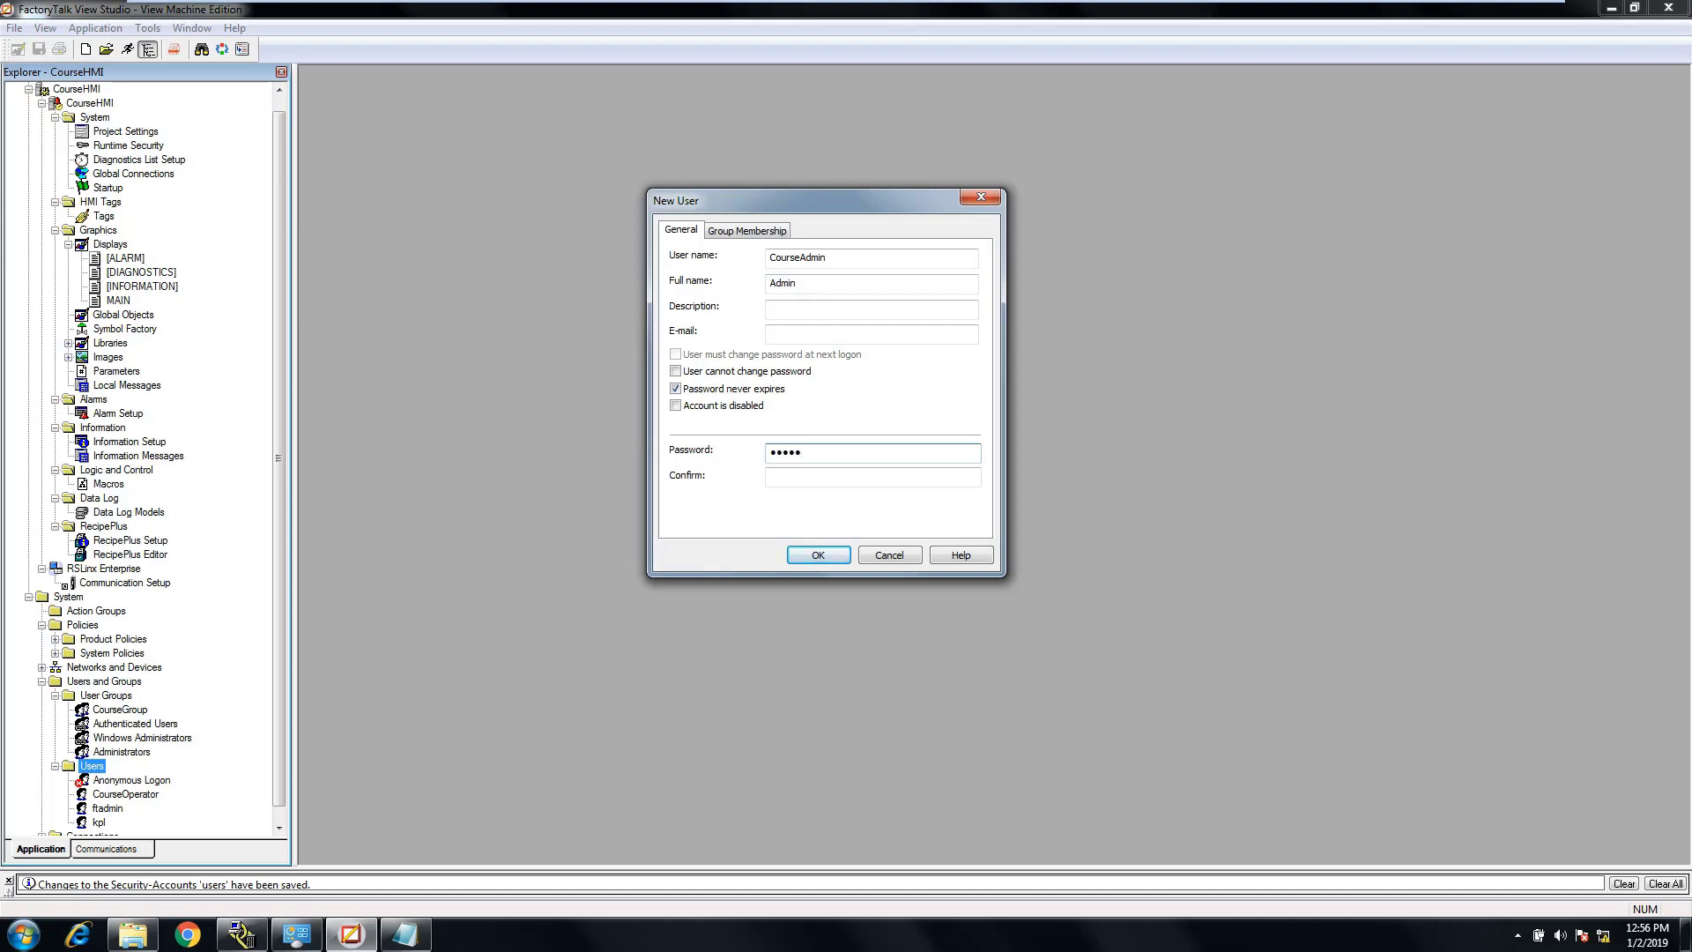
Step: Complete the account password confirmation for CourseAdmin and create the user
{"action": "left_click", "coordinate": [790, 476]}
{"action": "type", "text": "a"}
{"action": "left_click", "coordinate": [815, 557]}
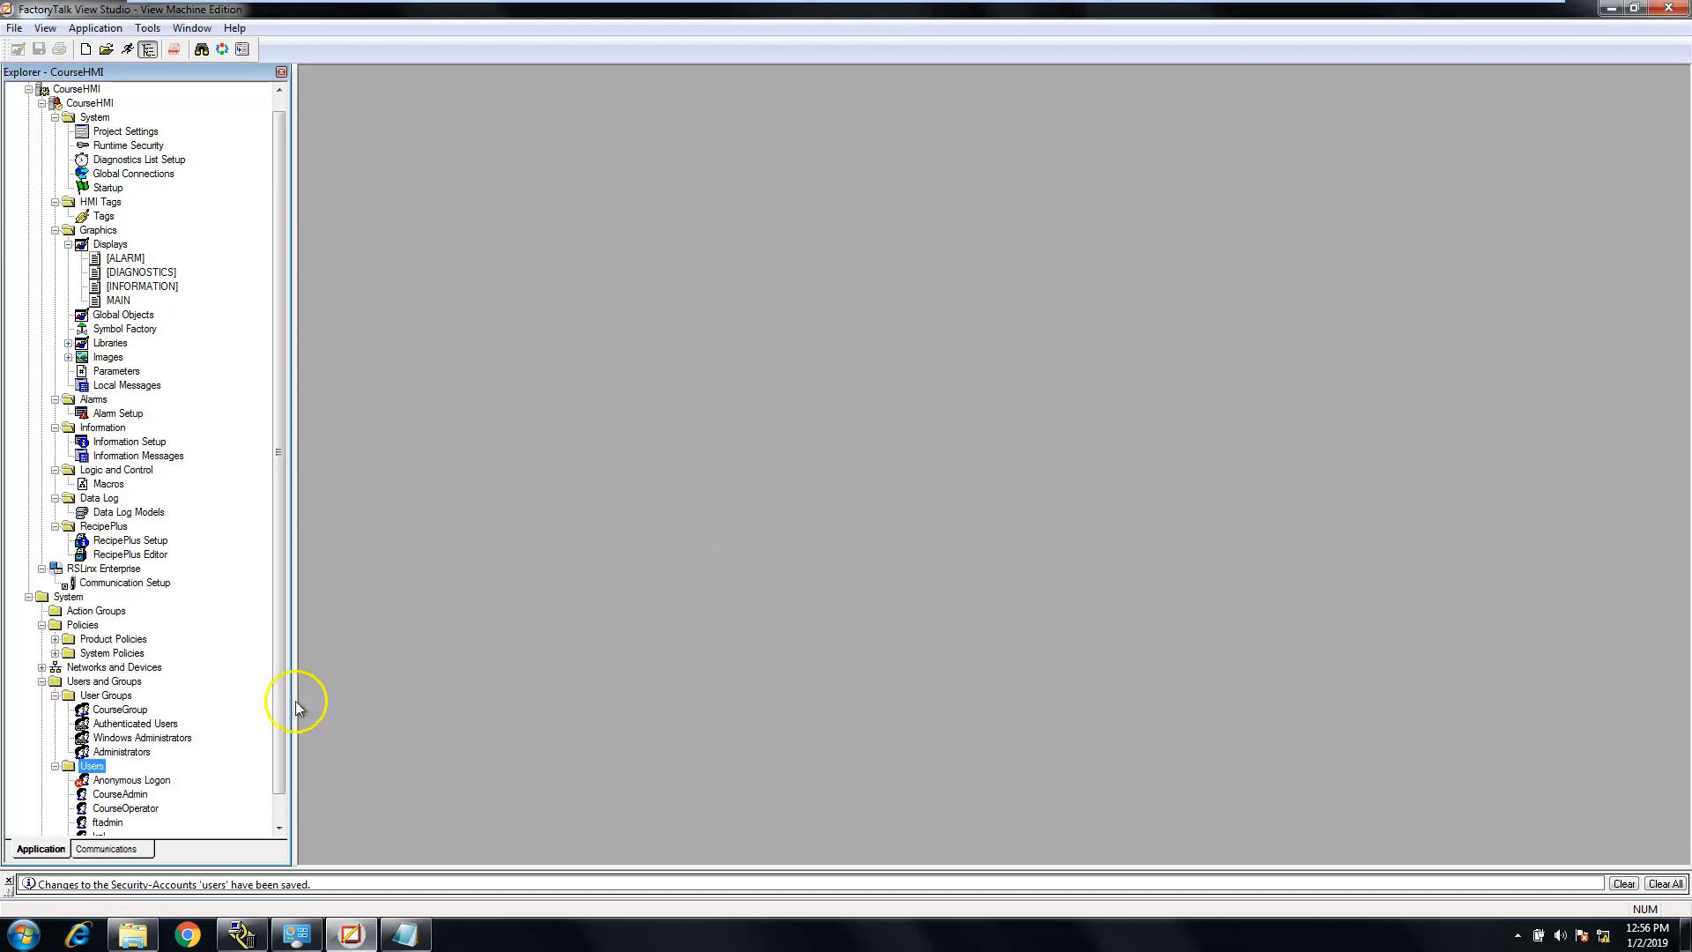
Step: Check CourseAdmin's group membership and the user groups available to add, leaving the membership as it is
{"action": "scroll", "coordinate": [283, 759], "scroll_direction": "down", "scroll_amount": 1}
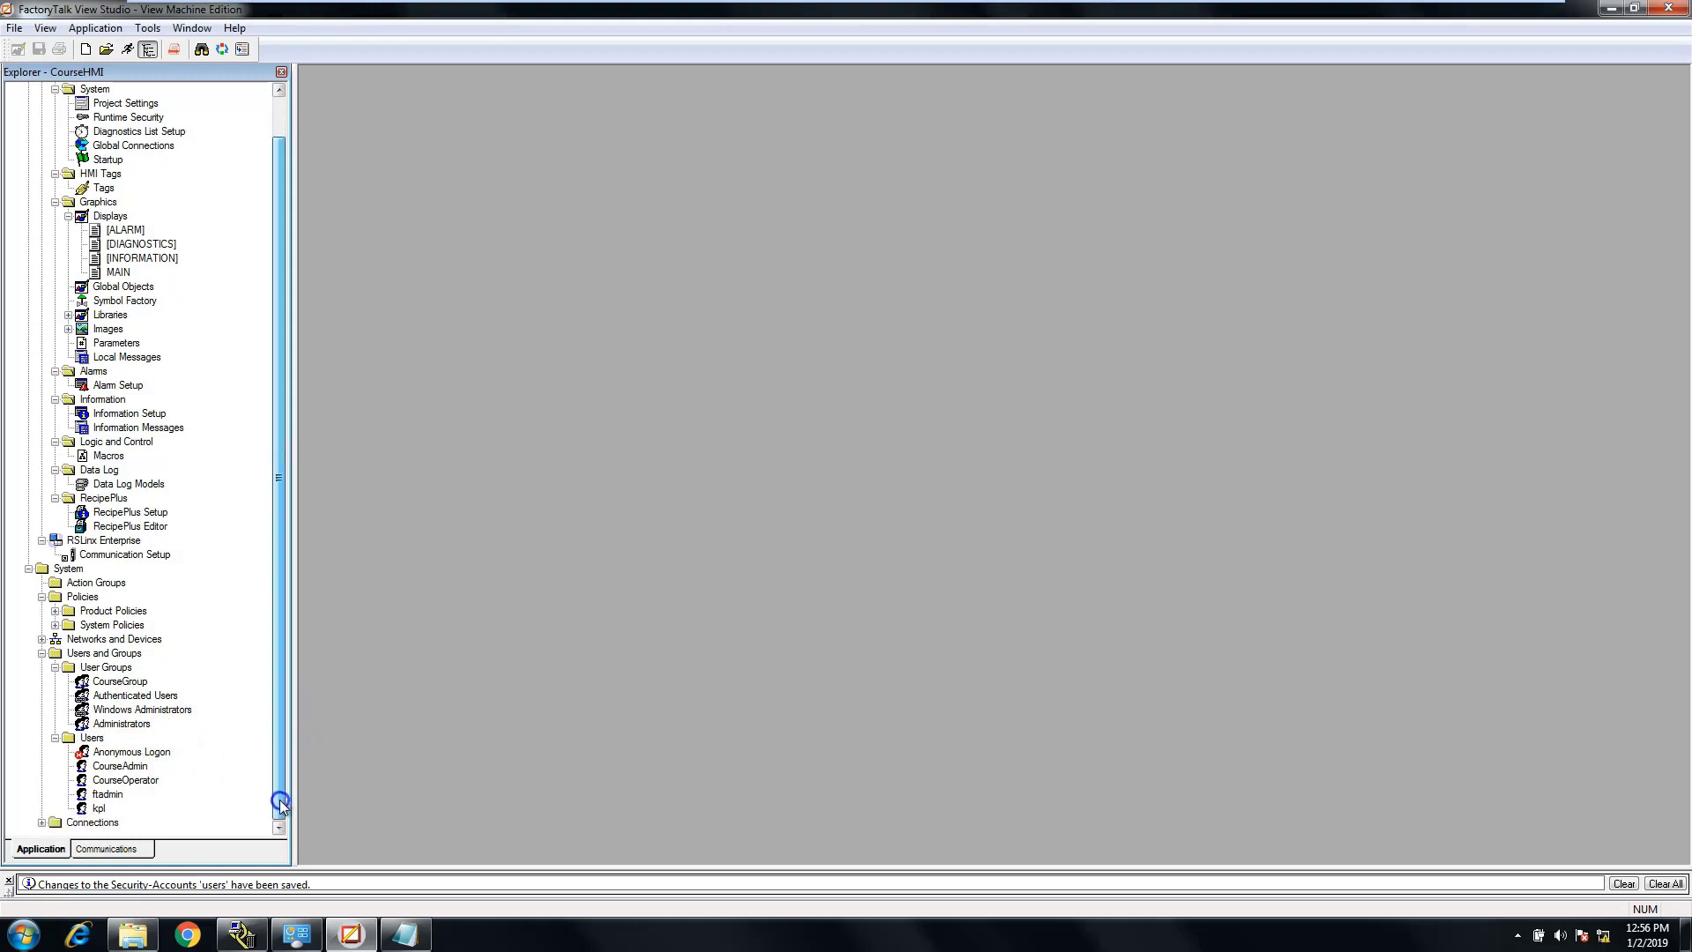
{"action": "double_click", "coordinate": [119, 766]}
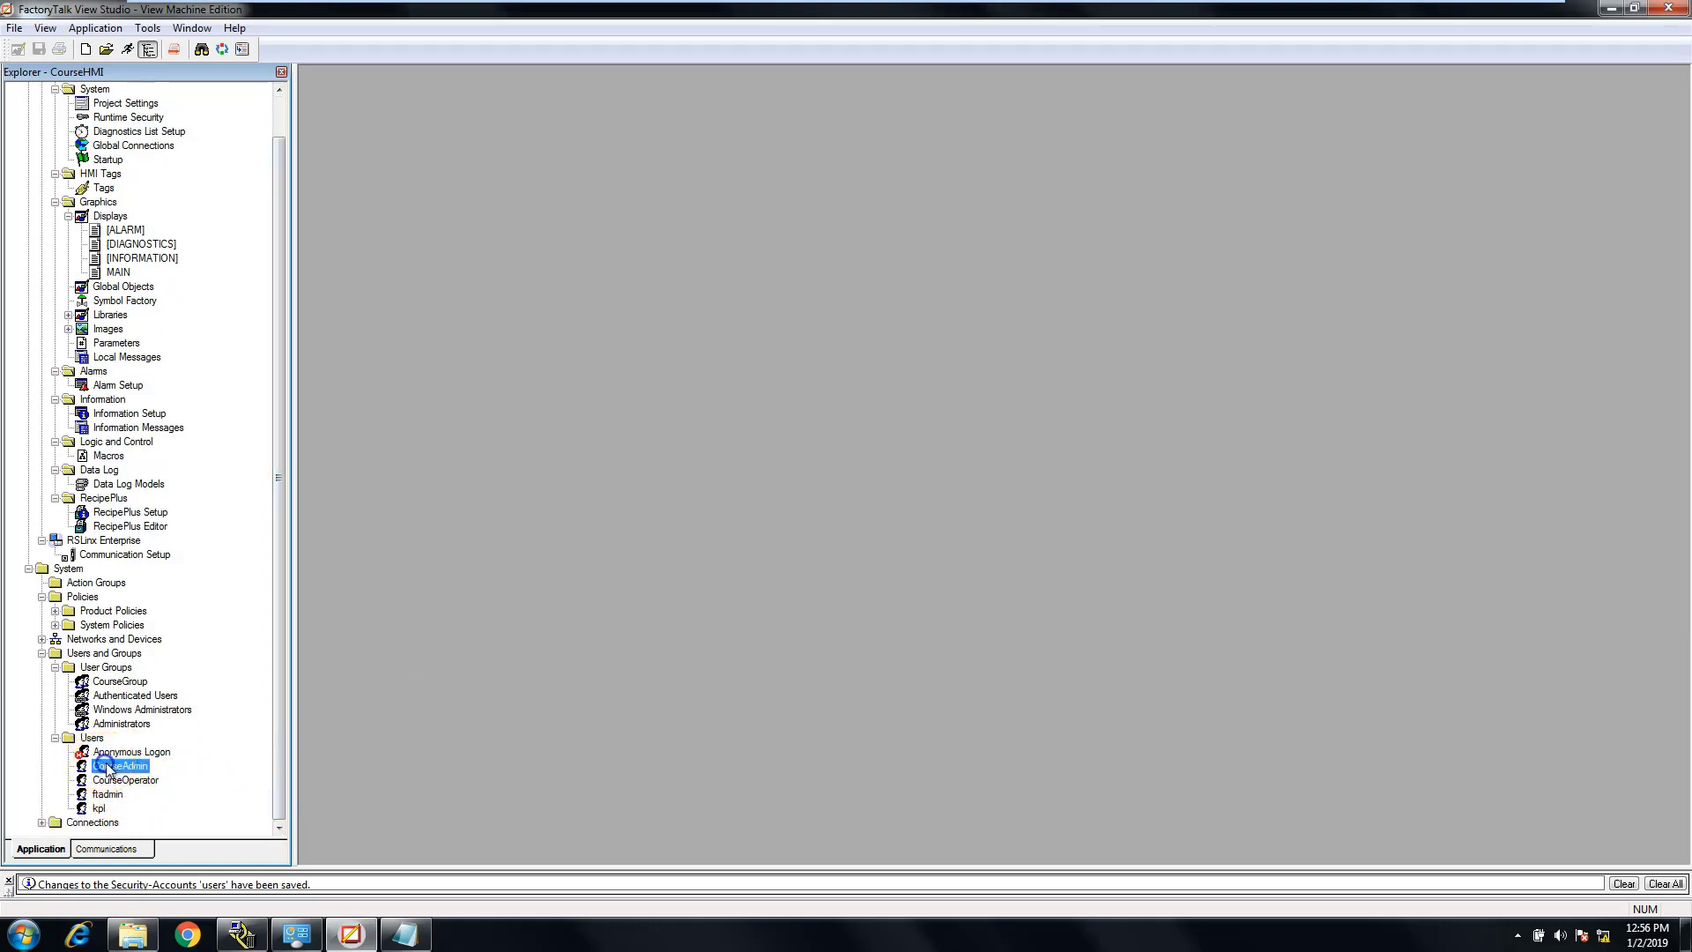
{"action": "left_click", "coordinate": [103, 45]}
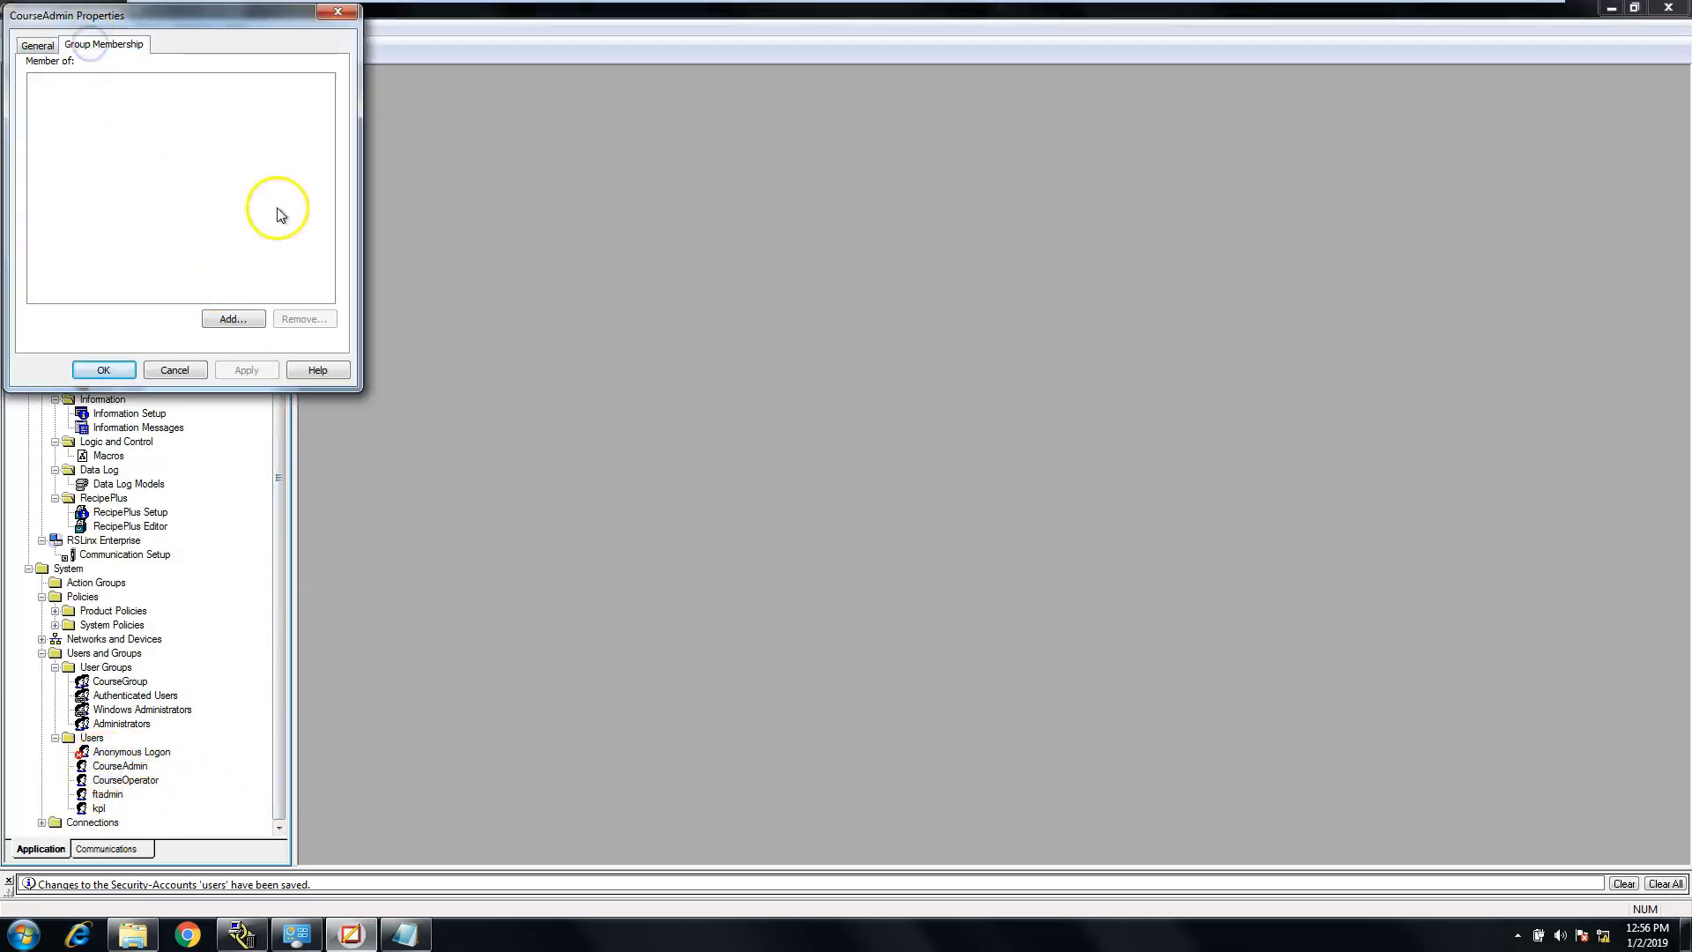
{"action": "left_click_drag", "start_coordinate": [280, 20], "coordinate": [813, 237]}
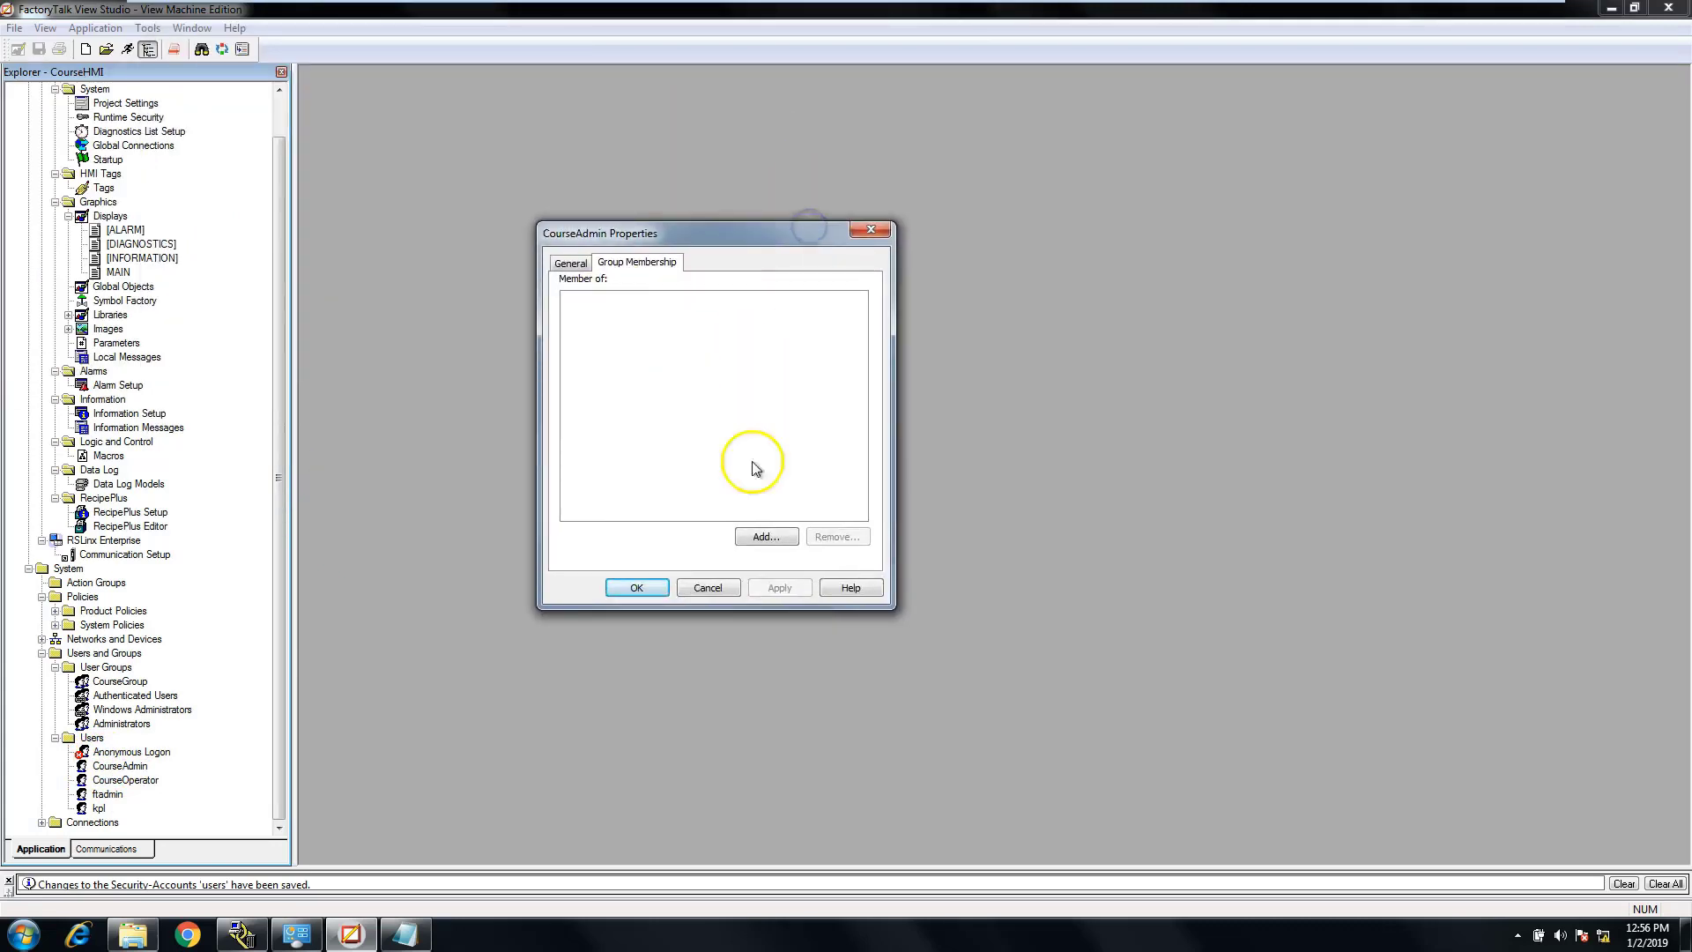
{"action": "left_click", "coordinate": [763, 538]}
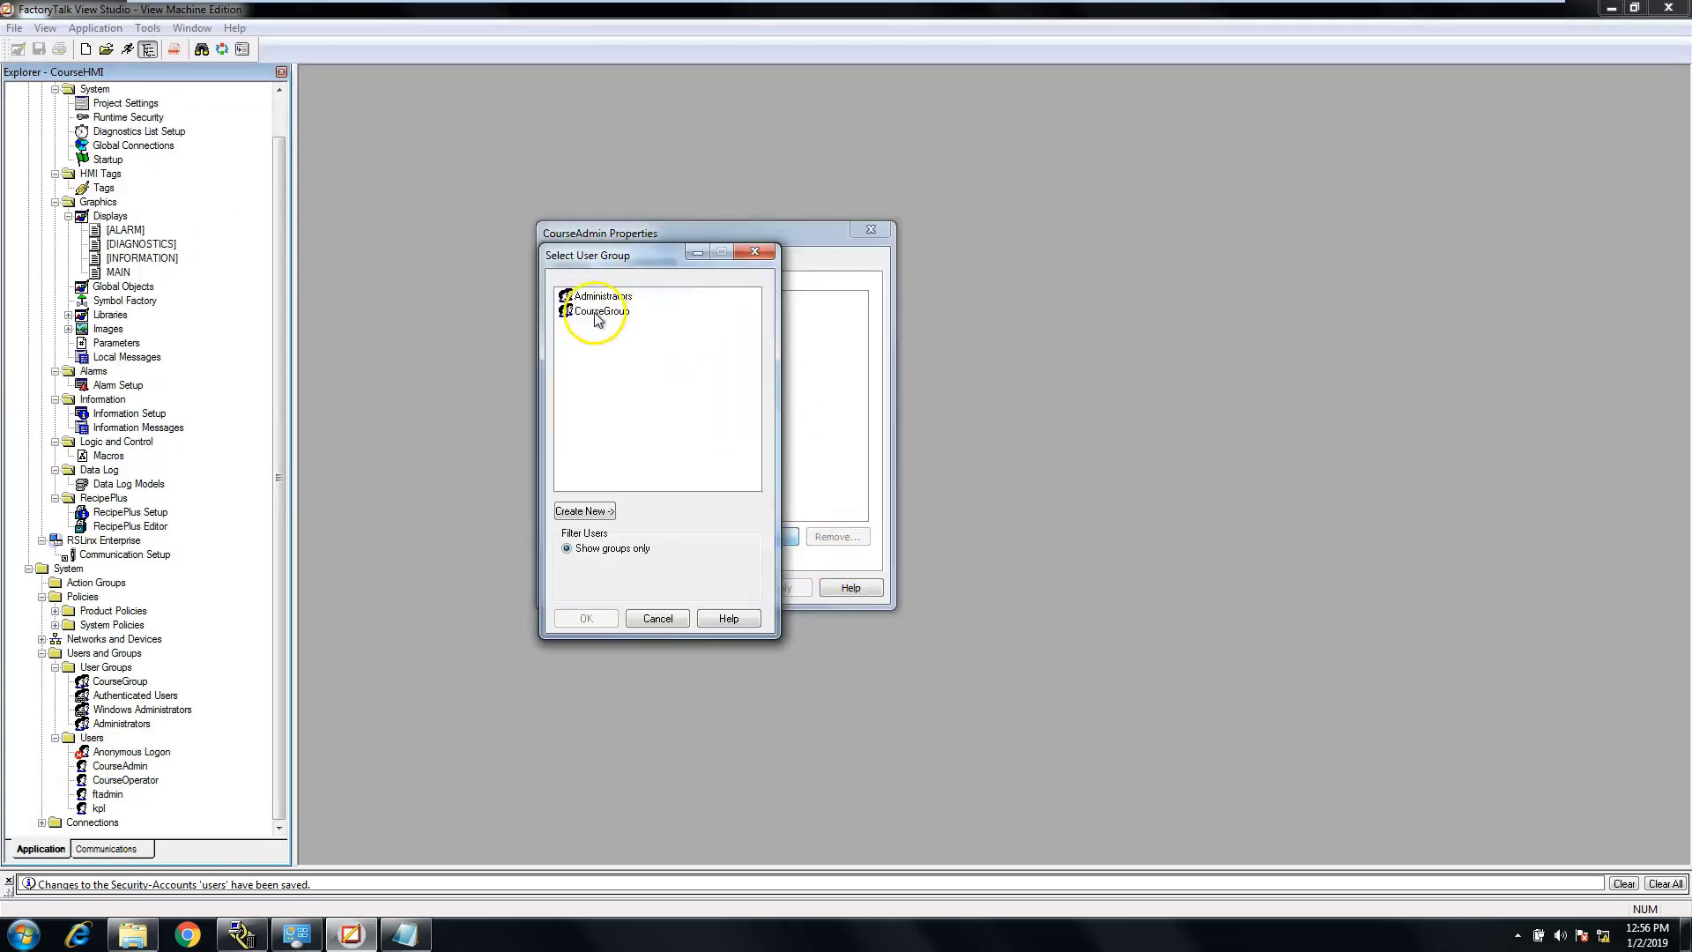
{"action": "left_click", "coordinate": [746, 253]}
{"action": "left_click", "coordinate": [870, 229]}
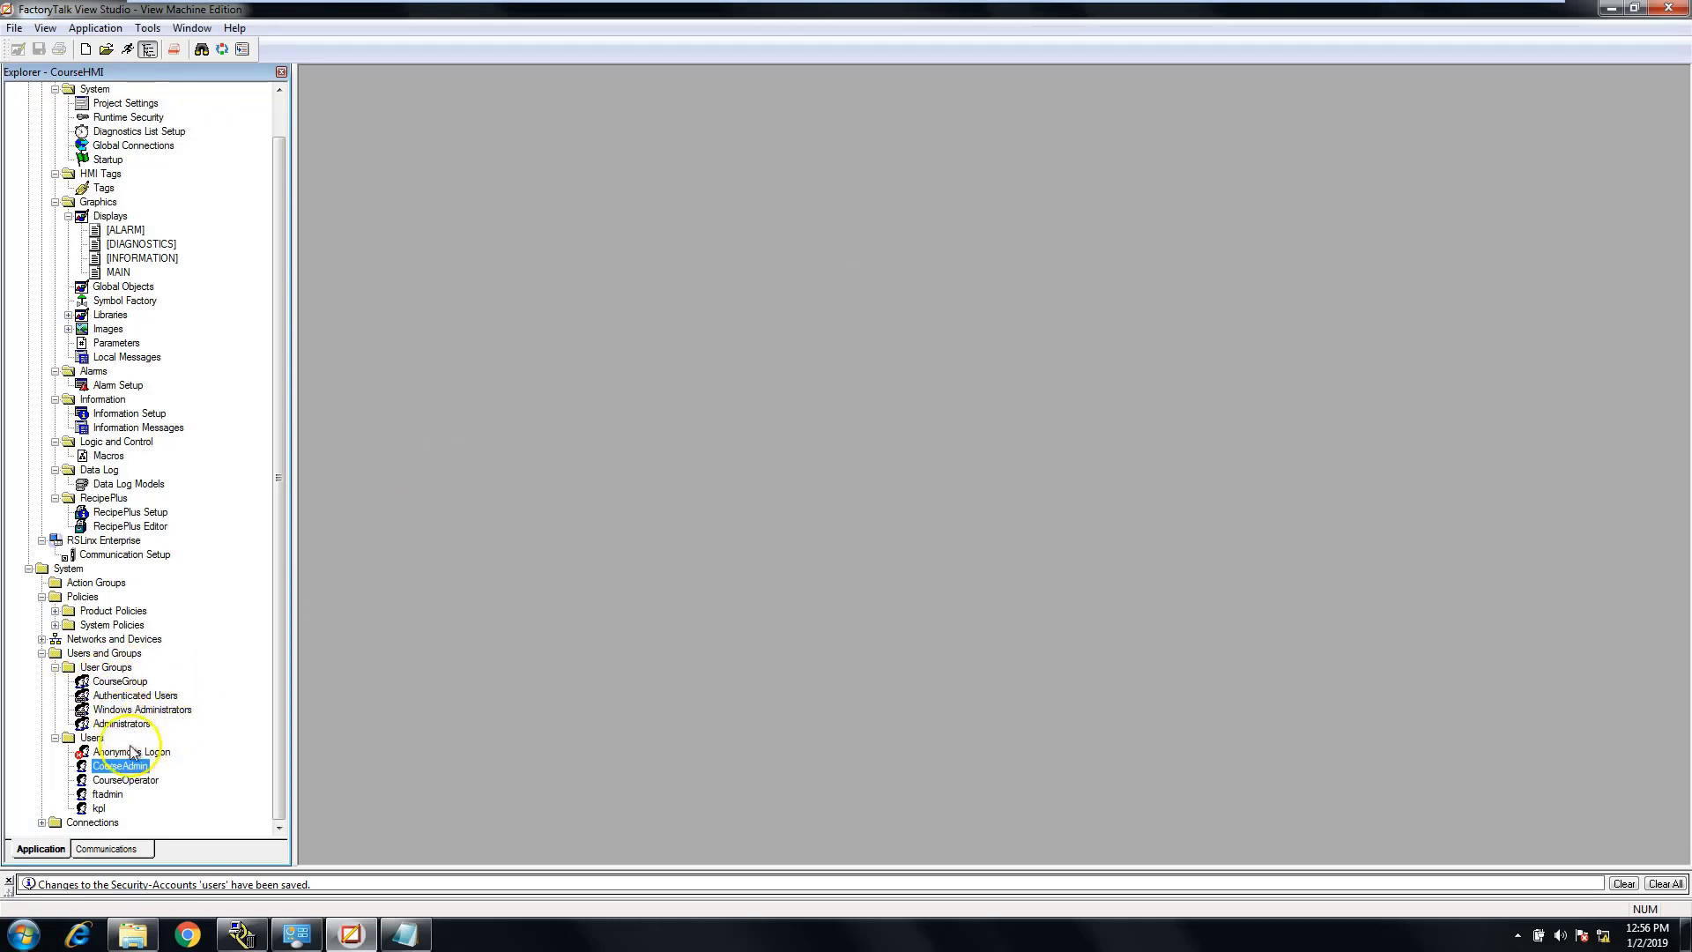
{"action": "double_click", "coordinate": [113, 686]}
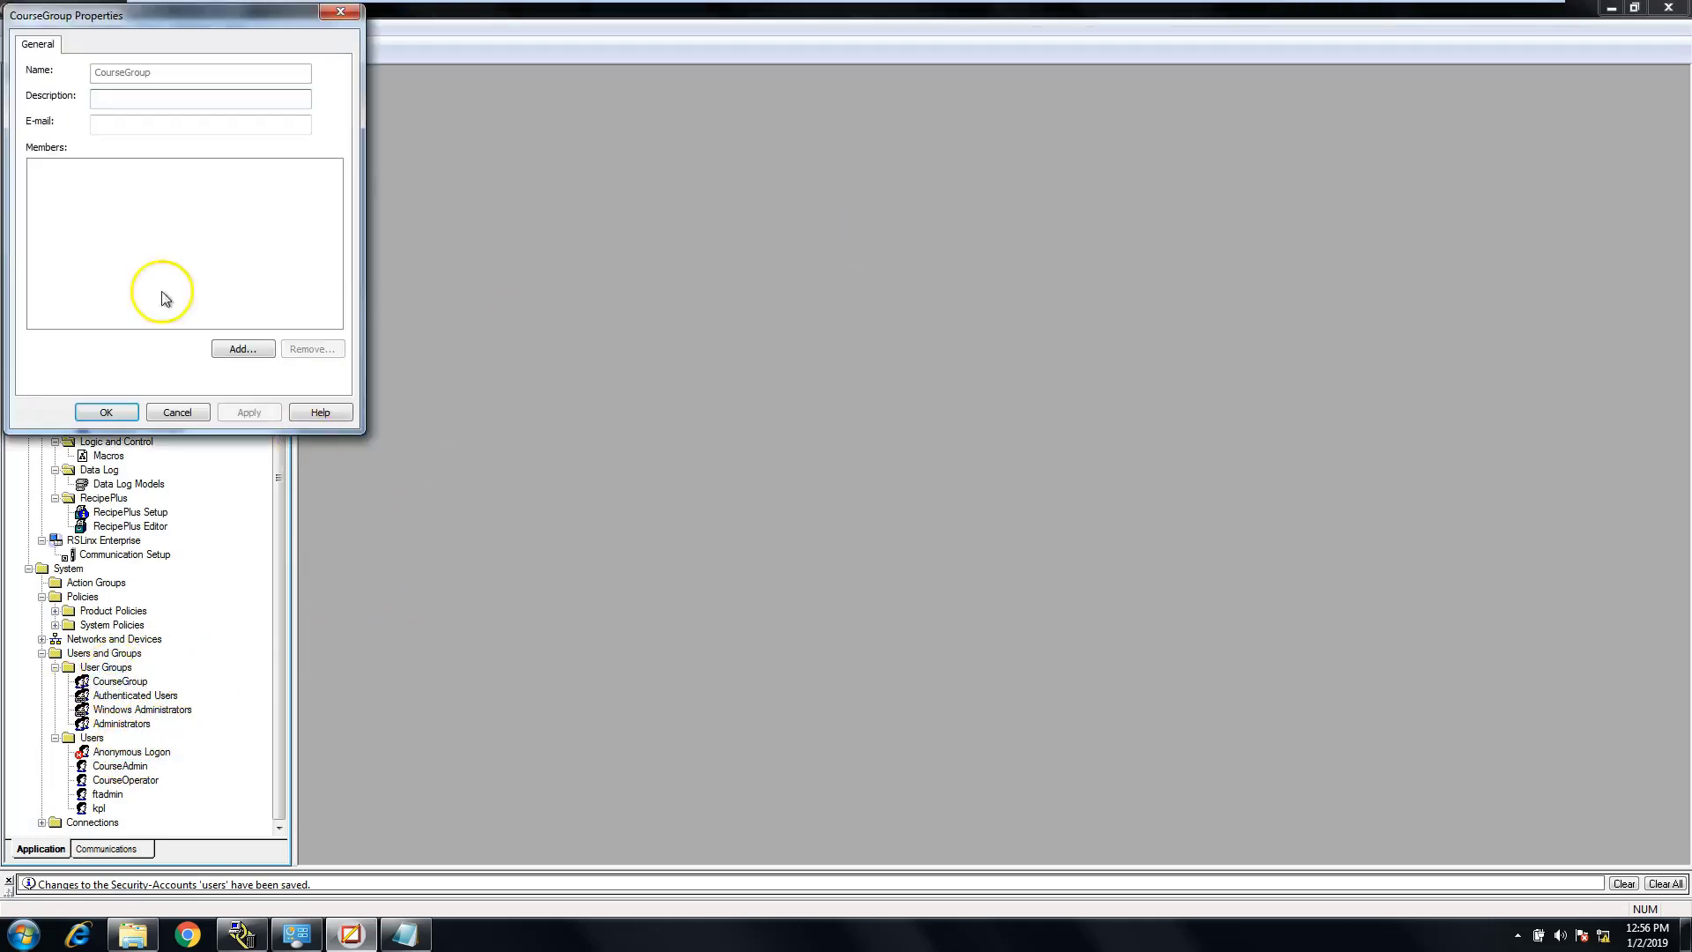
{"action": "left_click_drag", "start_coordinate": [130, 17], "coordinate": [773, 199]}
{"action": "left_click", "coordinate": [882, 527]}
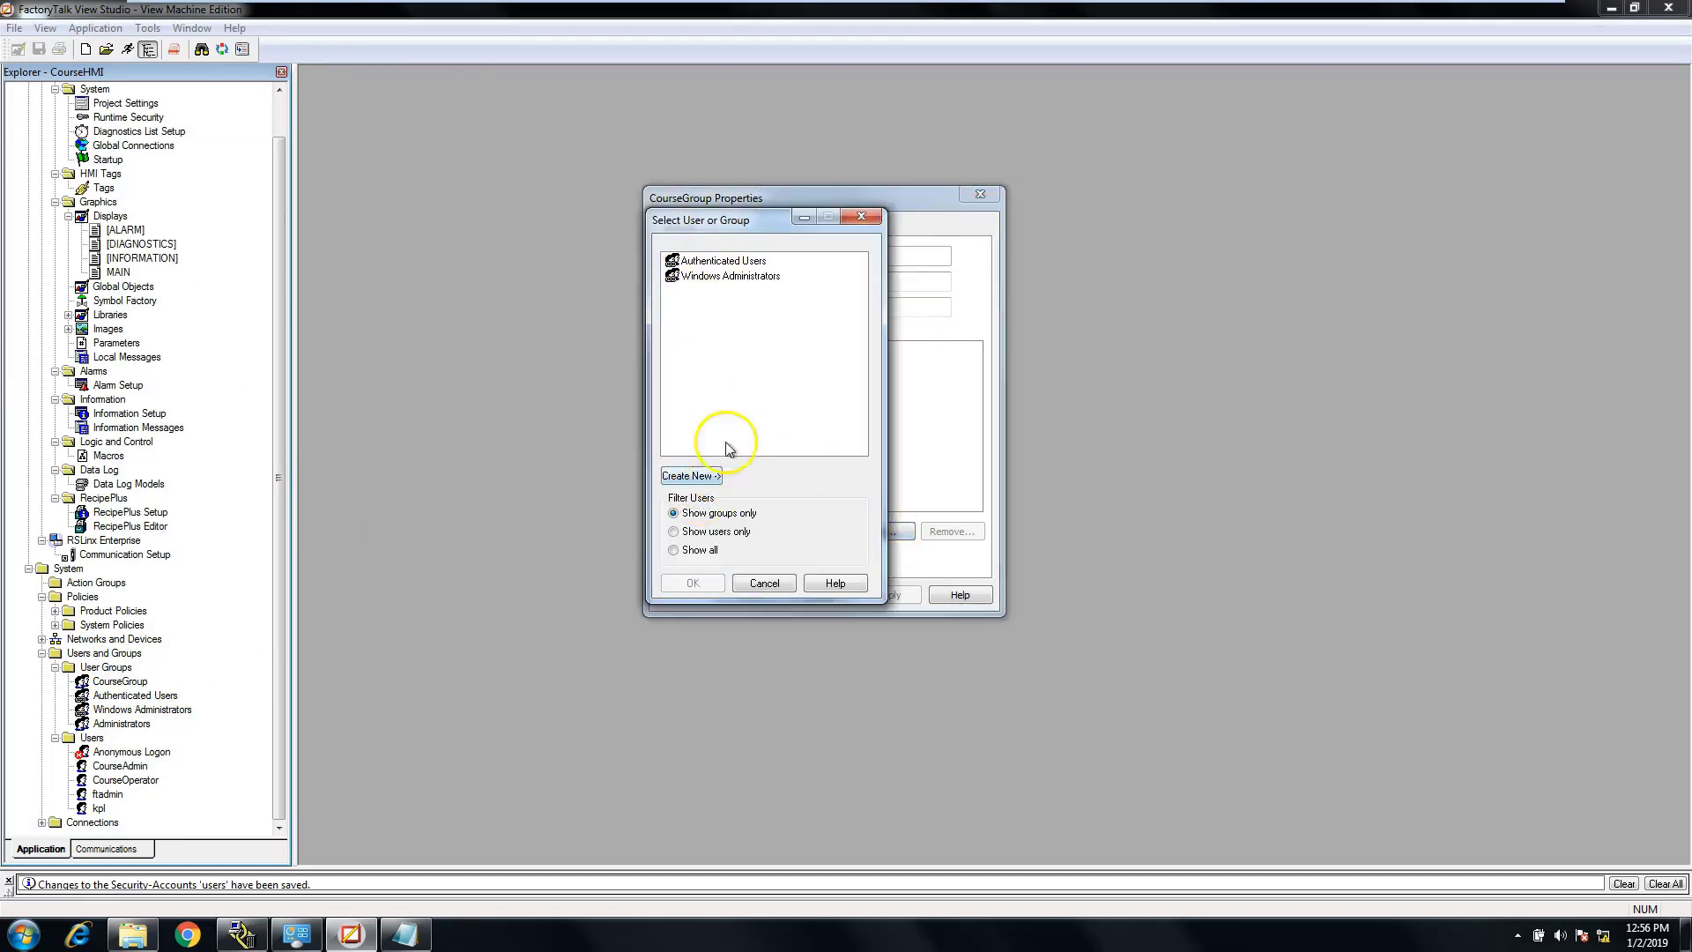
{"action": "left_click_drag", "start_coordinate": [779, 225], "coordinate": [1237, 305]}
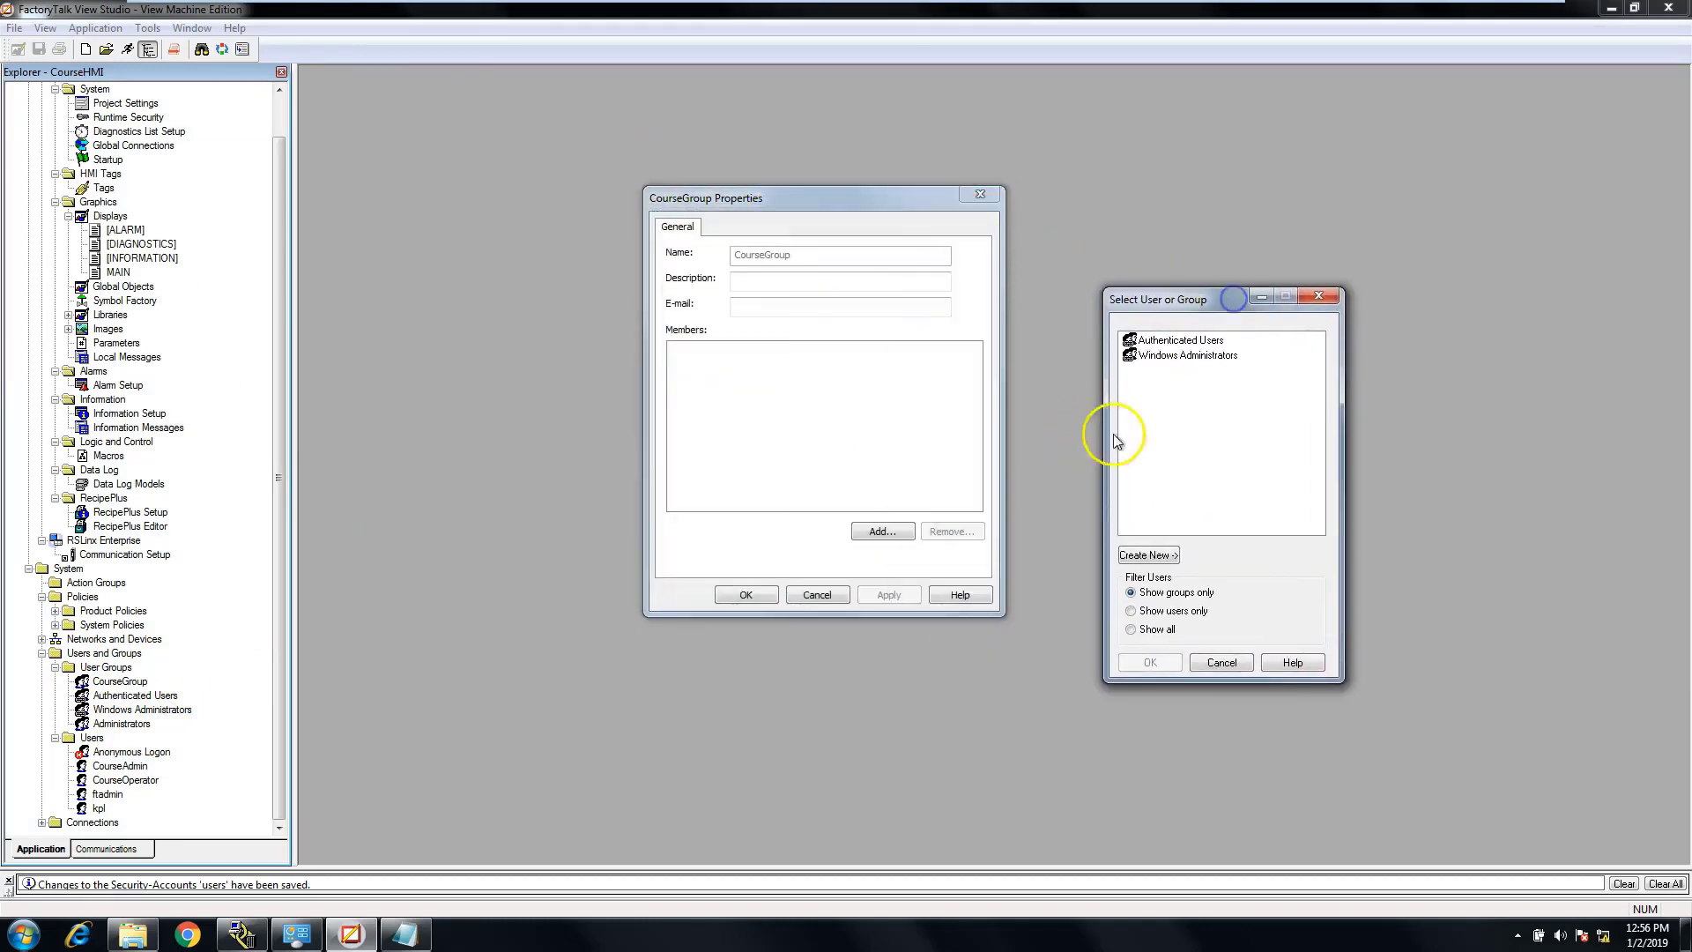
{"action": "left_click", "coordinate": [1241, 668]}
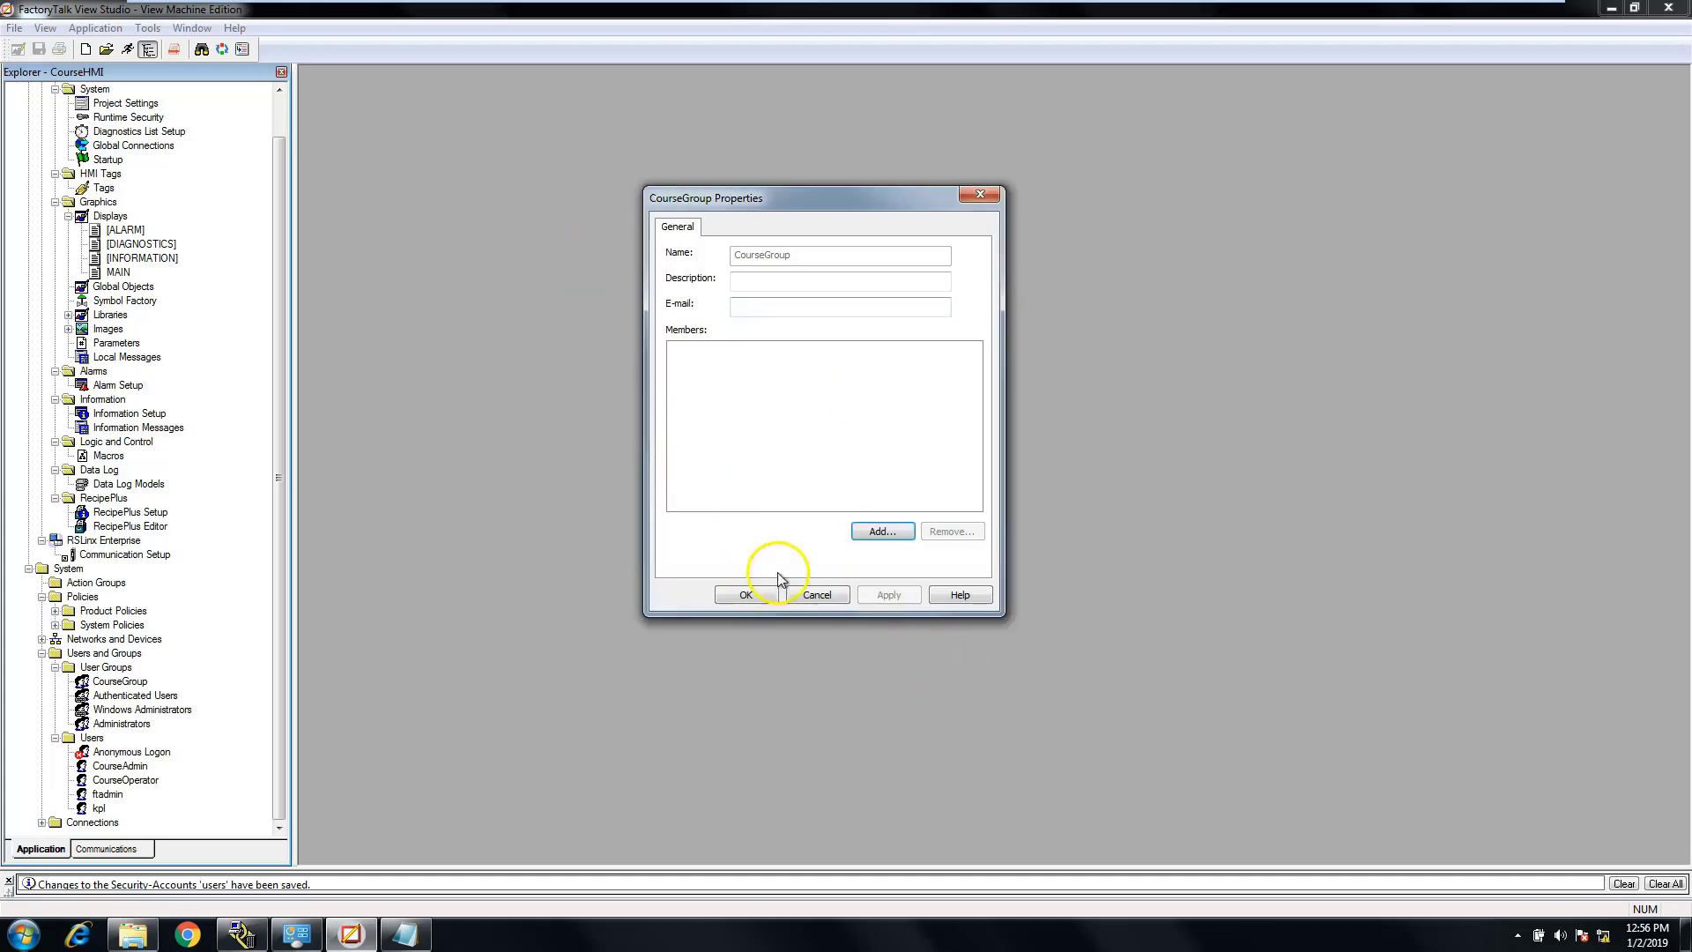
{"action": "left_click", "coordinate": [797, 595]}
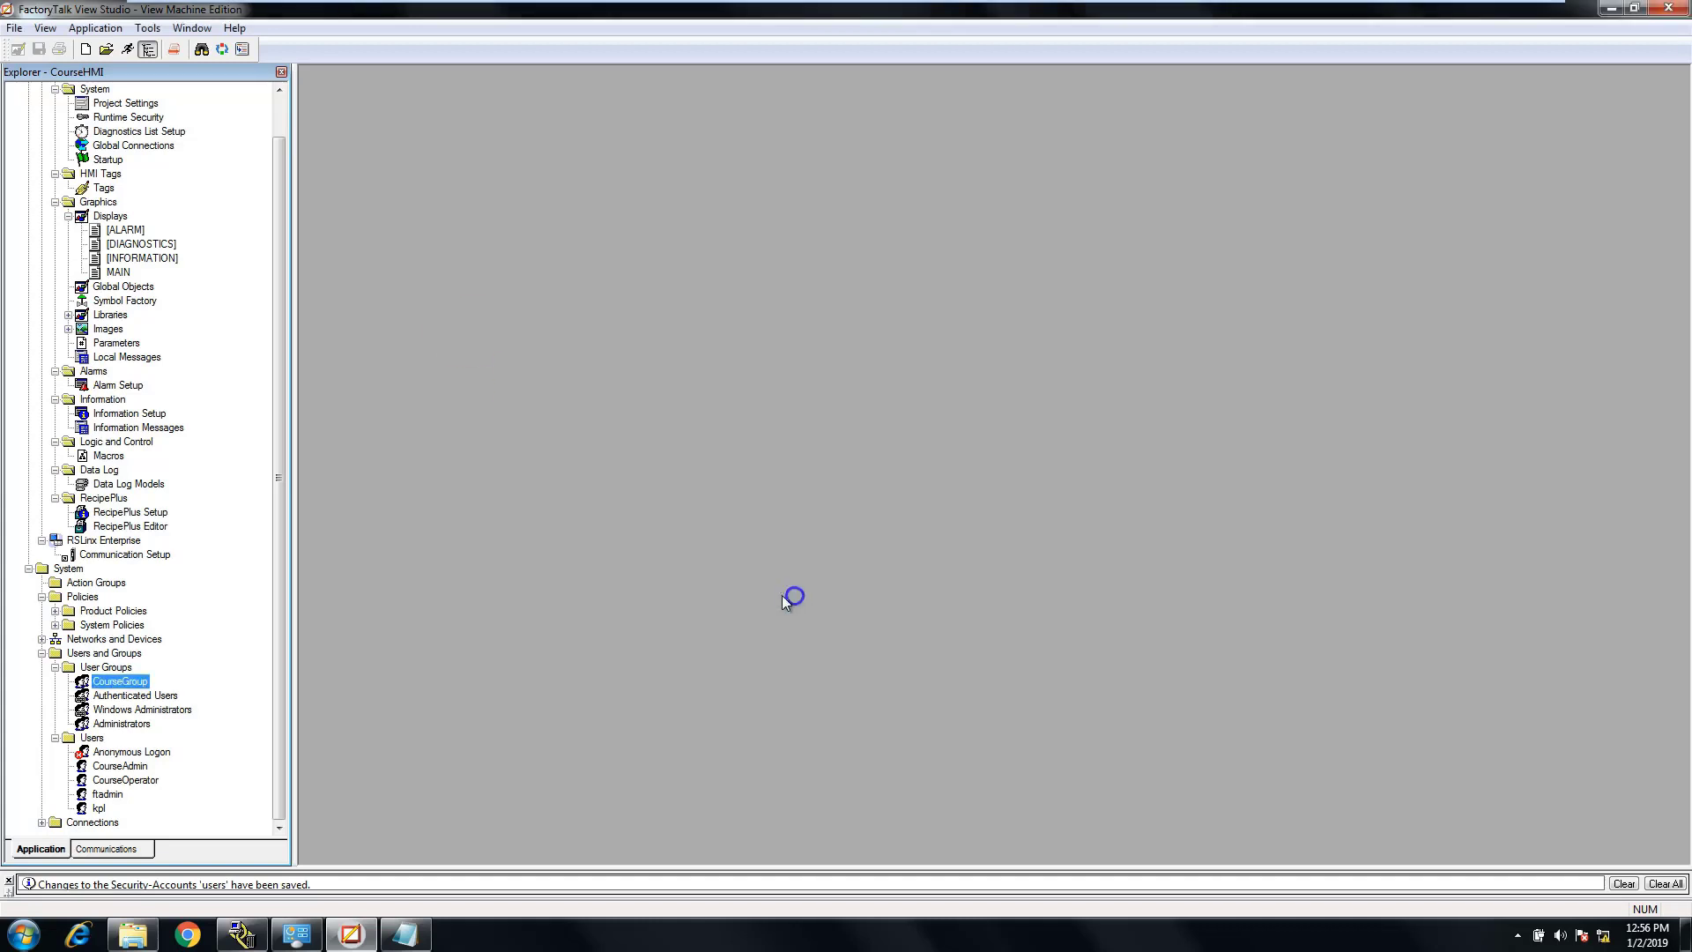
Step: Add the user CourseAdmin to CourseGroup's members and save the group's properties
{"action": "double_click", "coordinate": [112, 684]}
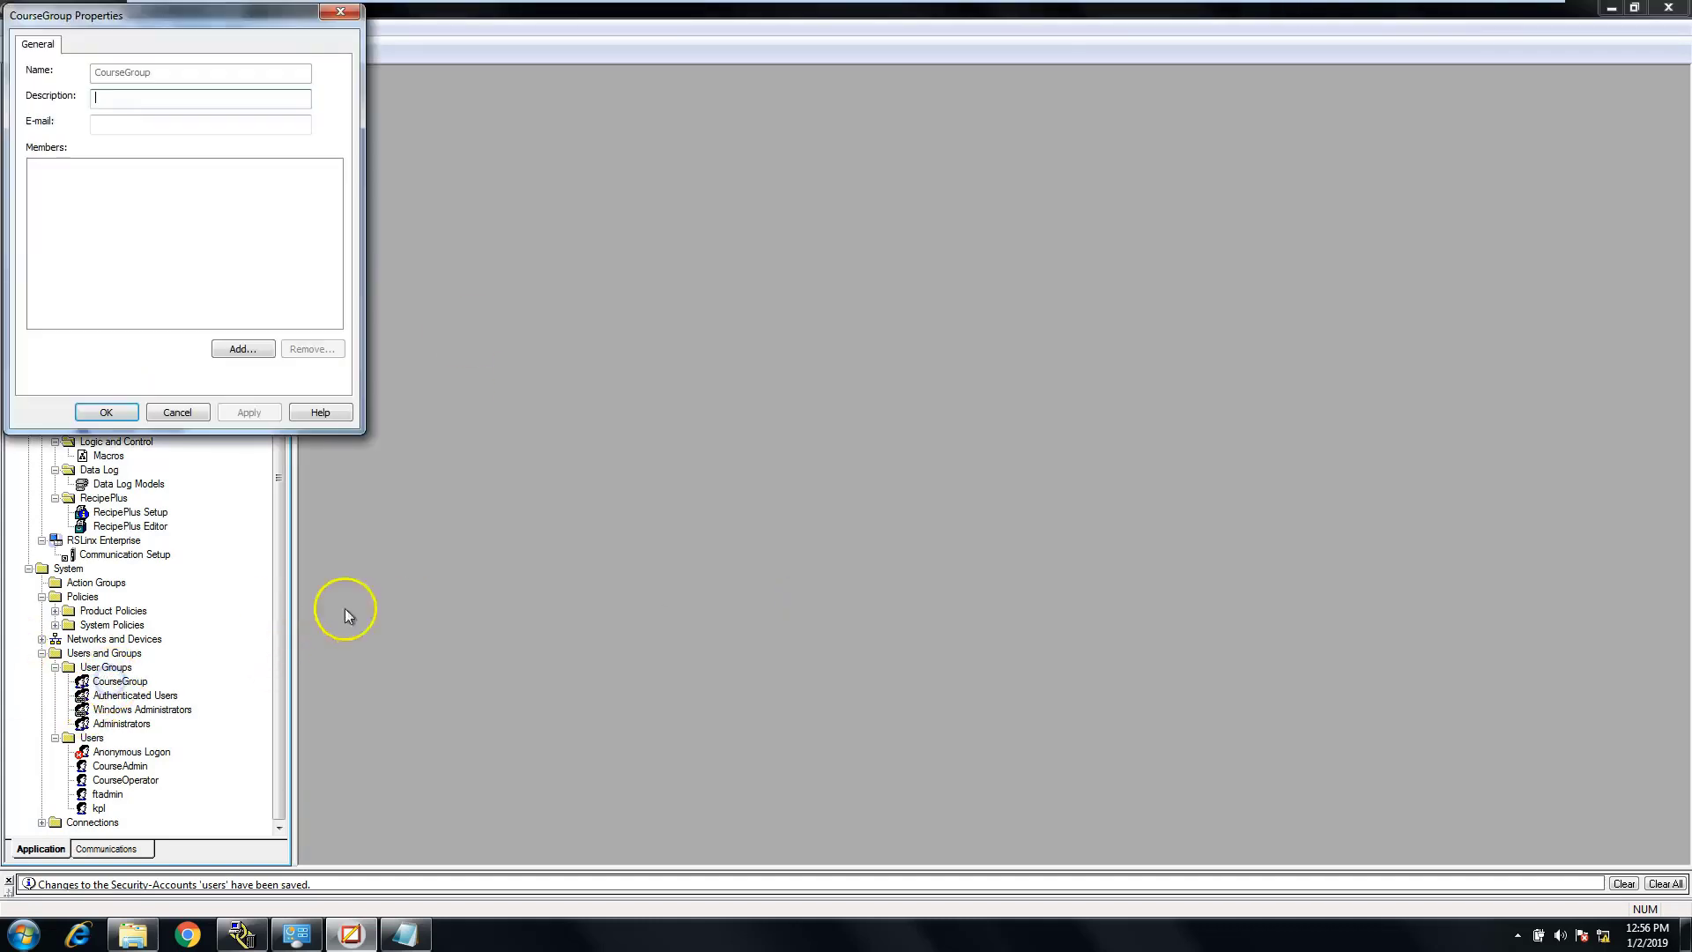
{"action": "left_click_drag", "start_coordinate": [139, 22], "coordinate": [733, 224]}
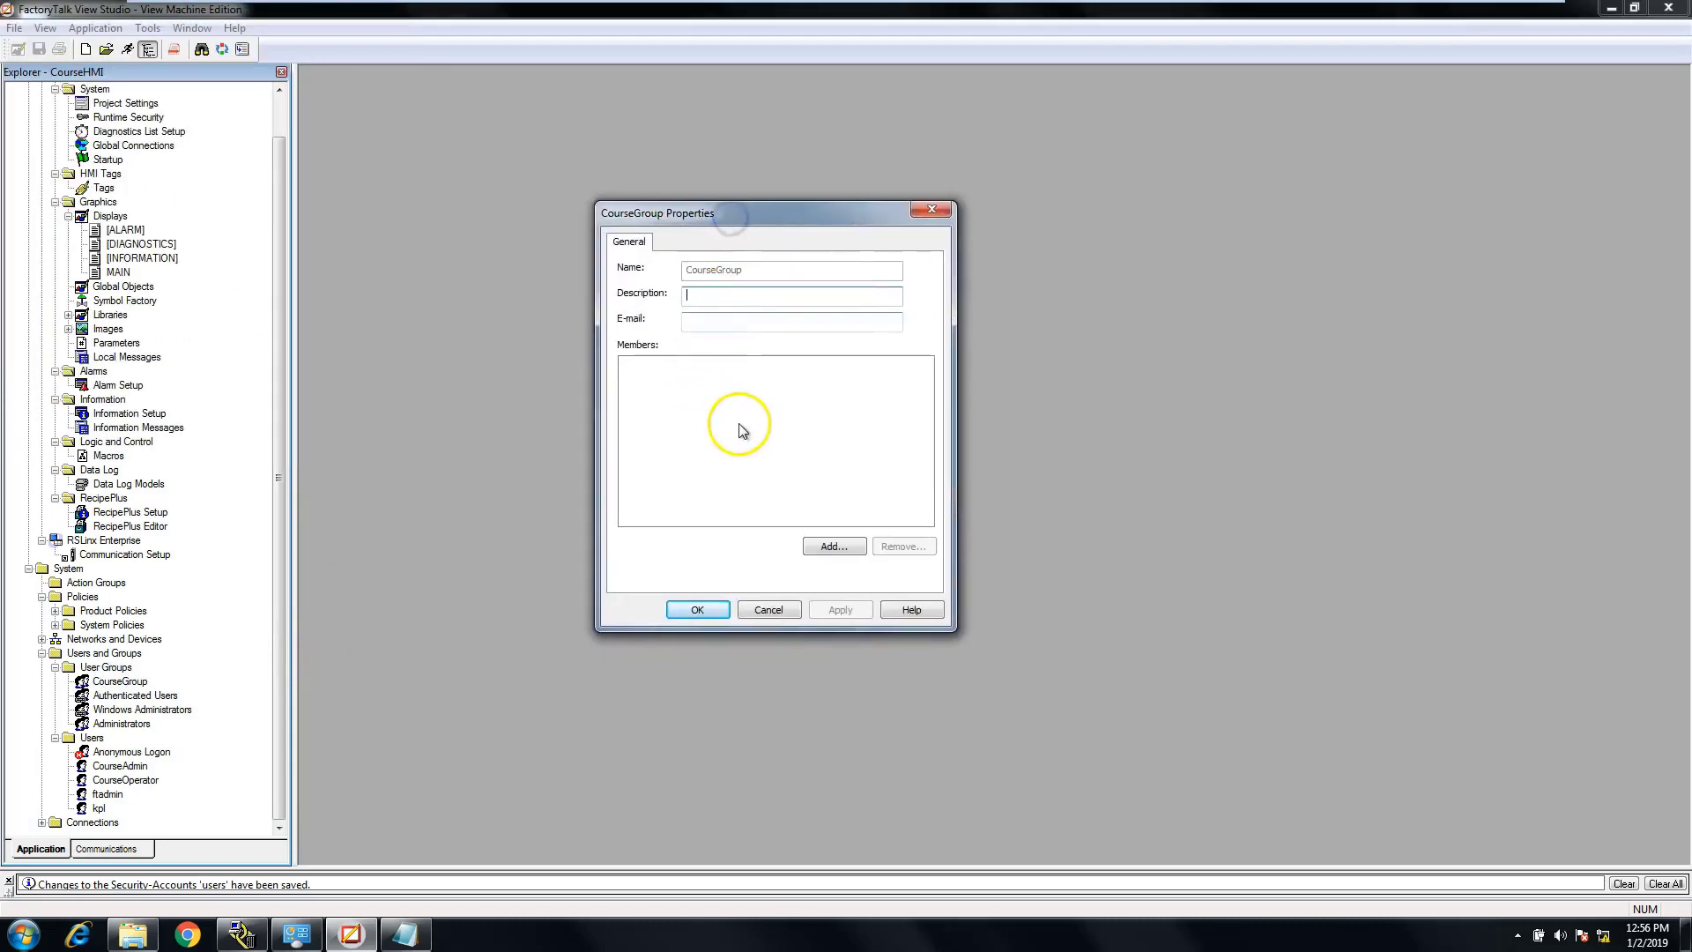
{"action": "left_click", "coordinate": [845, 548]}
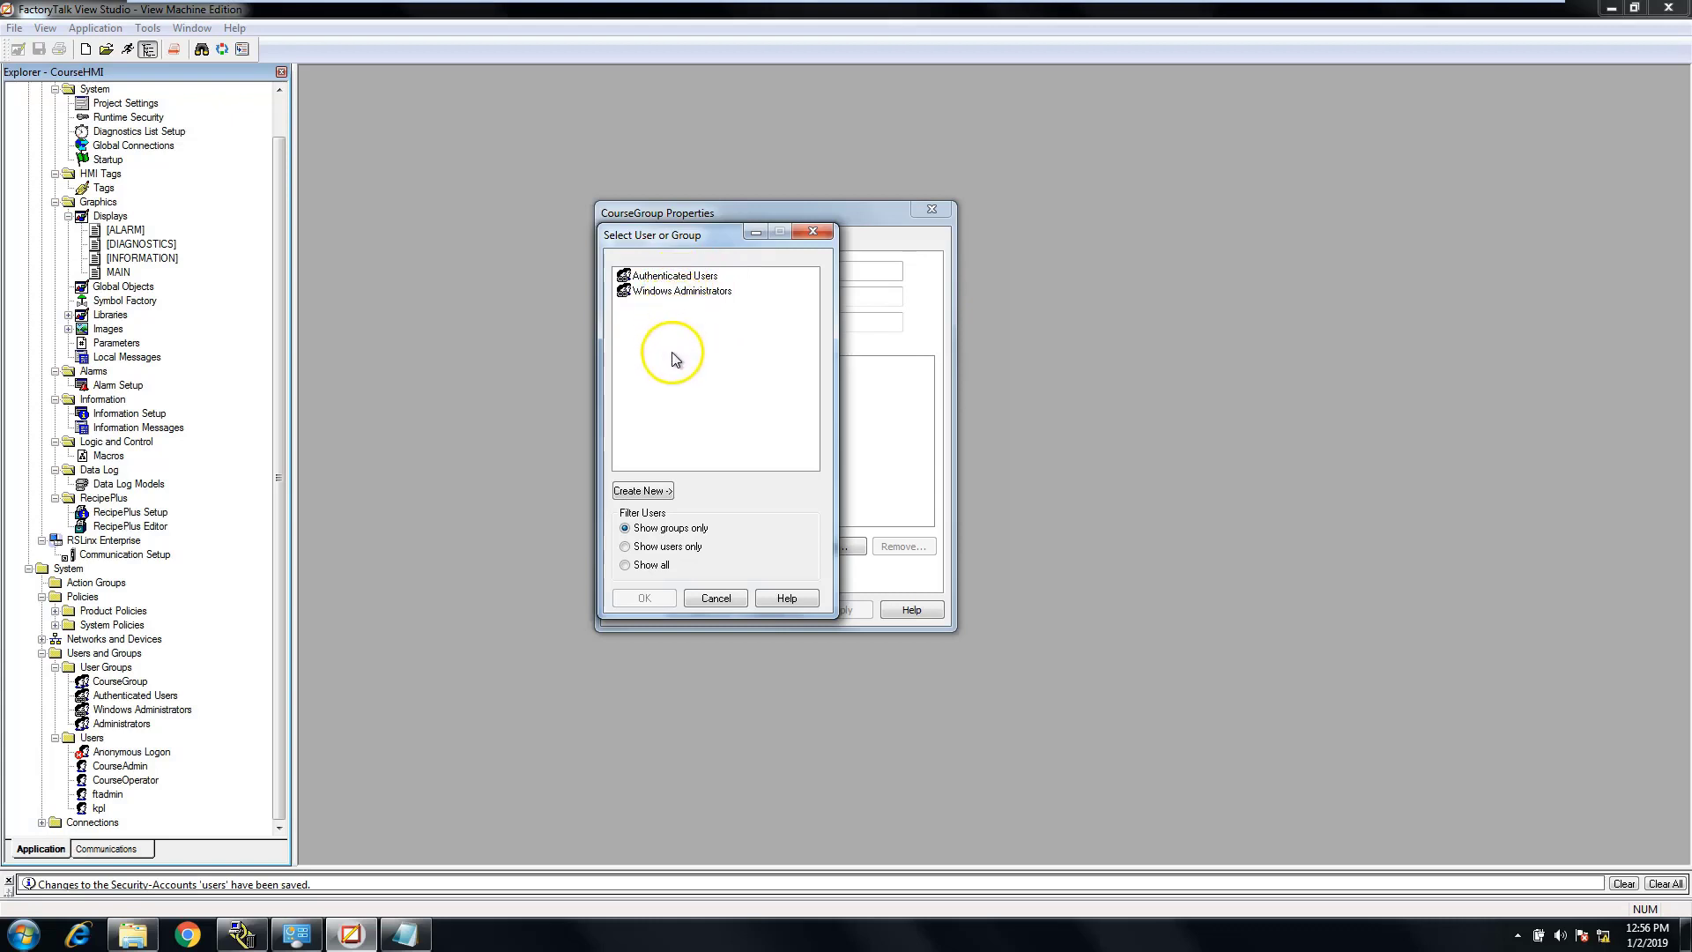
{"action": "left_click", "coordinate": [649, 565]}
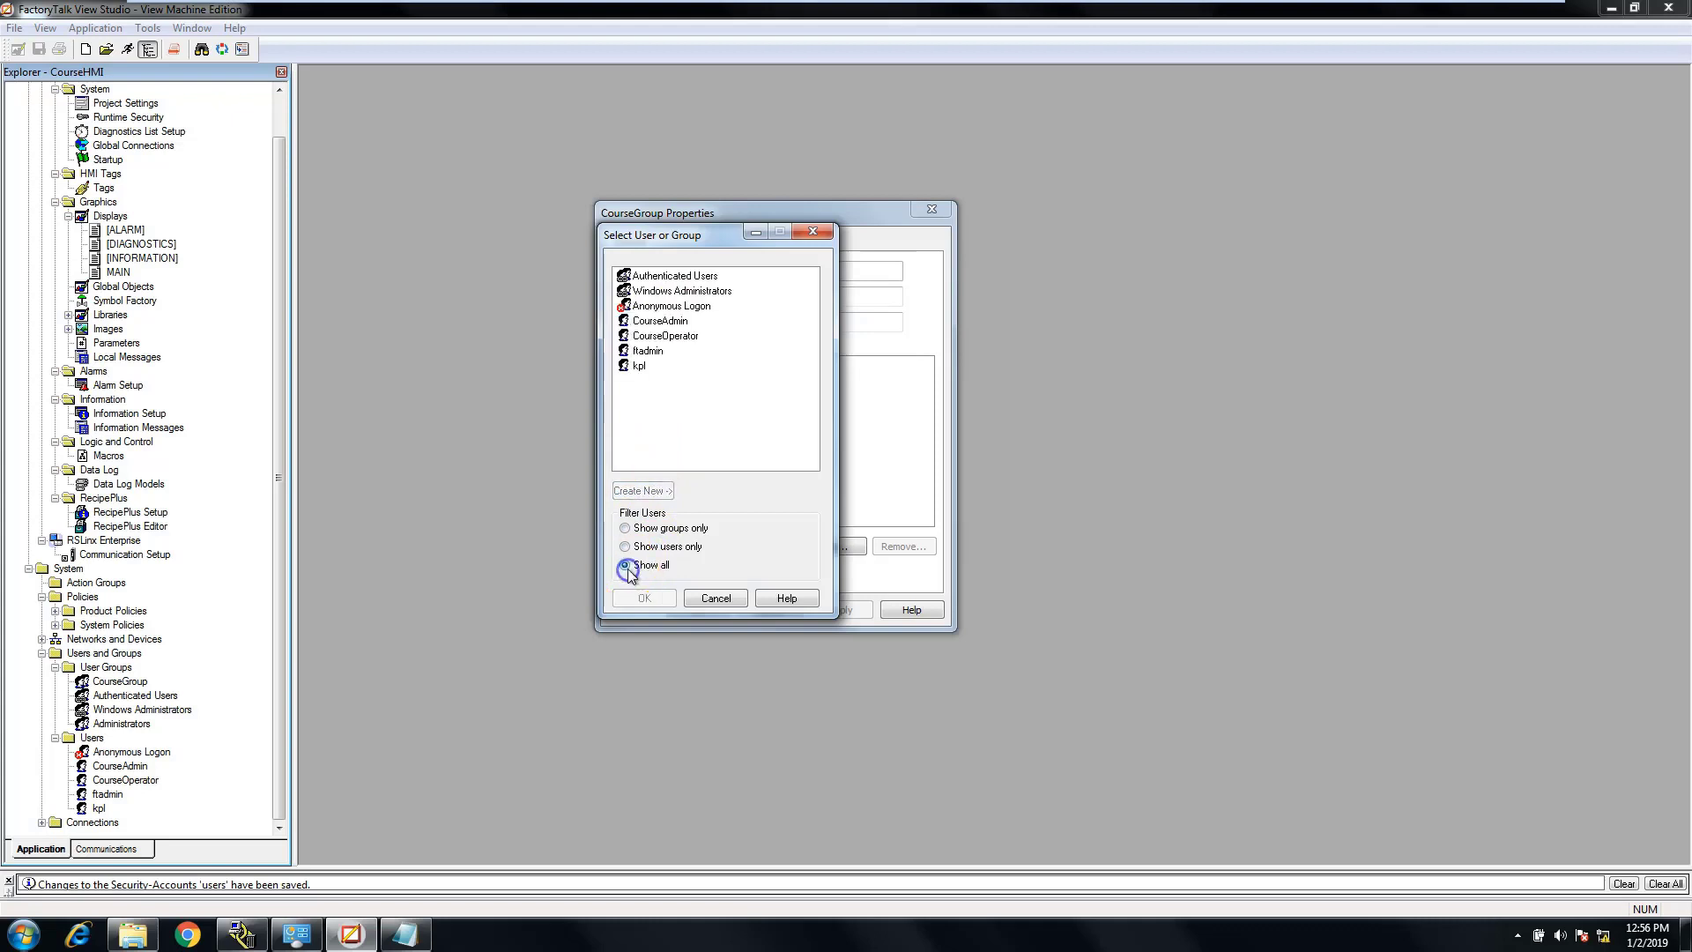
{"action": "left_click", "coordinate": [661, 321]}
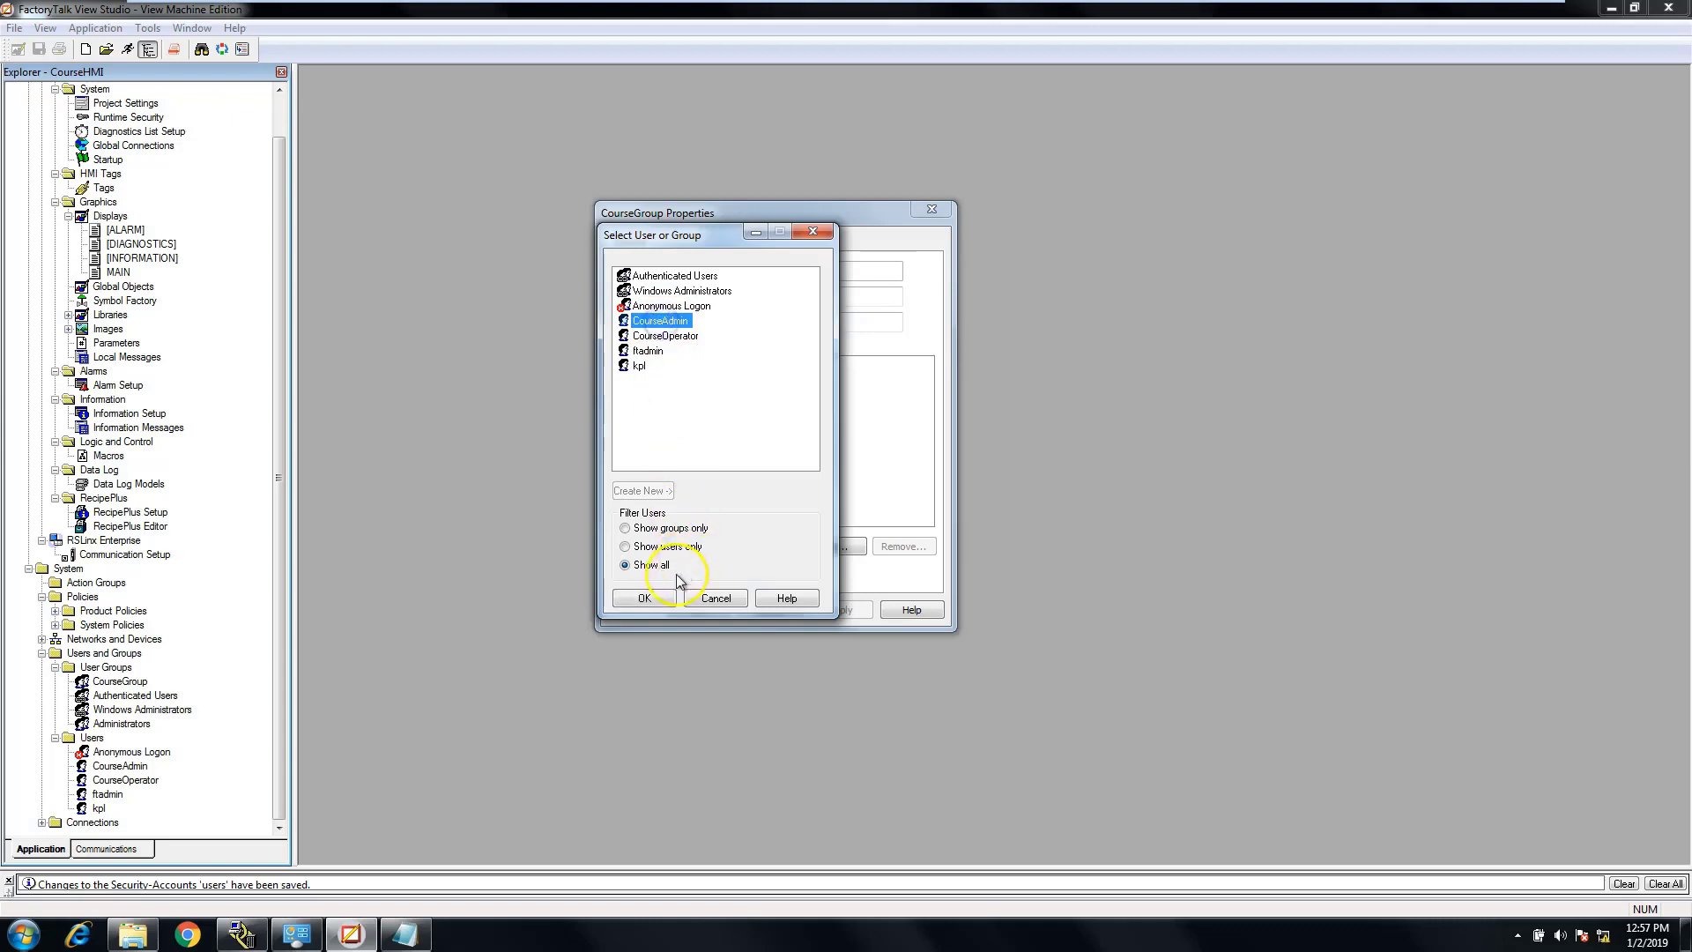
{"action": "left_click", "coordinate": [644, 599]}
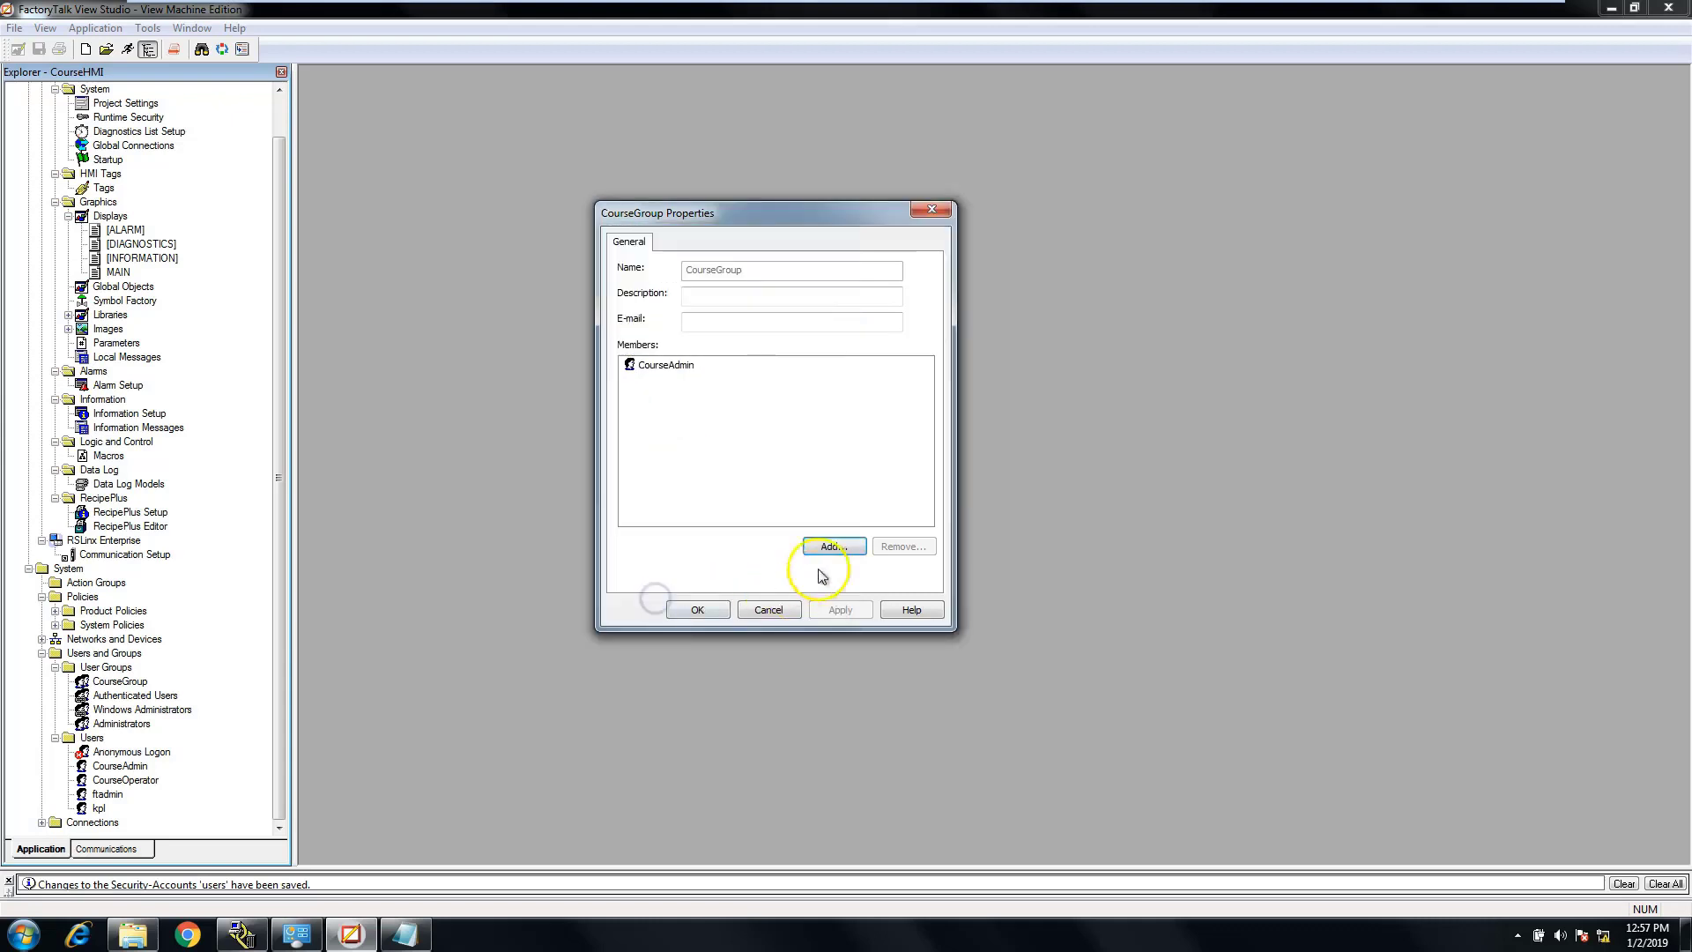
{"action": "left_click", "coordinate": [708, 610]}
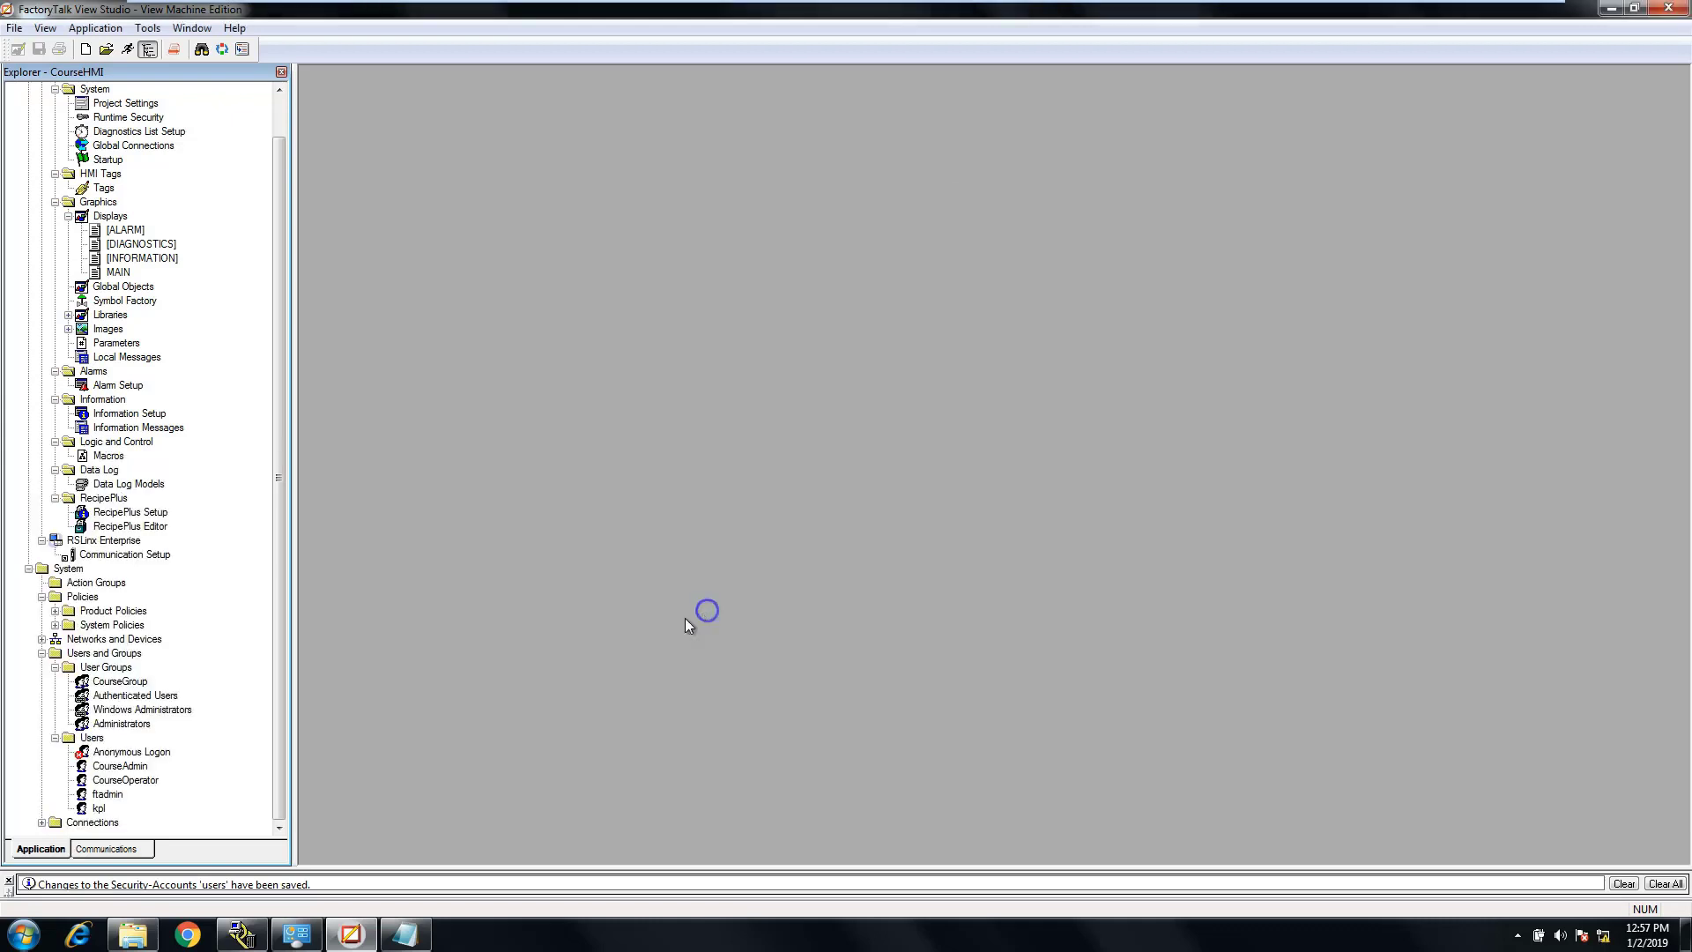
Step: Add the user CourseOperator to CourseGroup's members and save the group's properties
{"action": "left_click", "coordinate": [122, 682]}
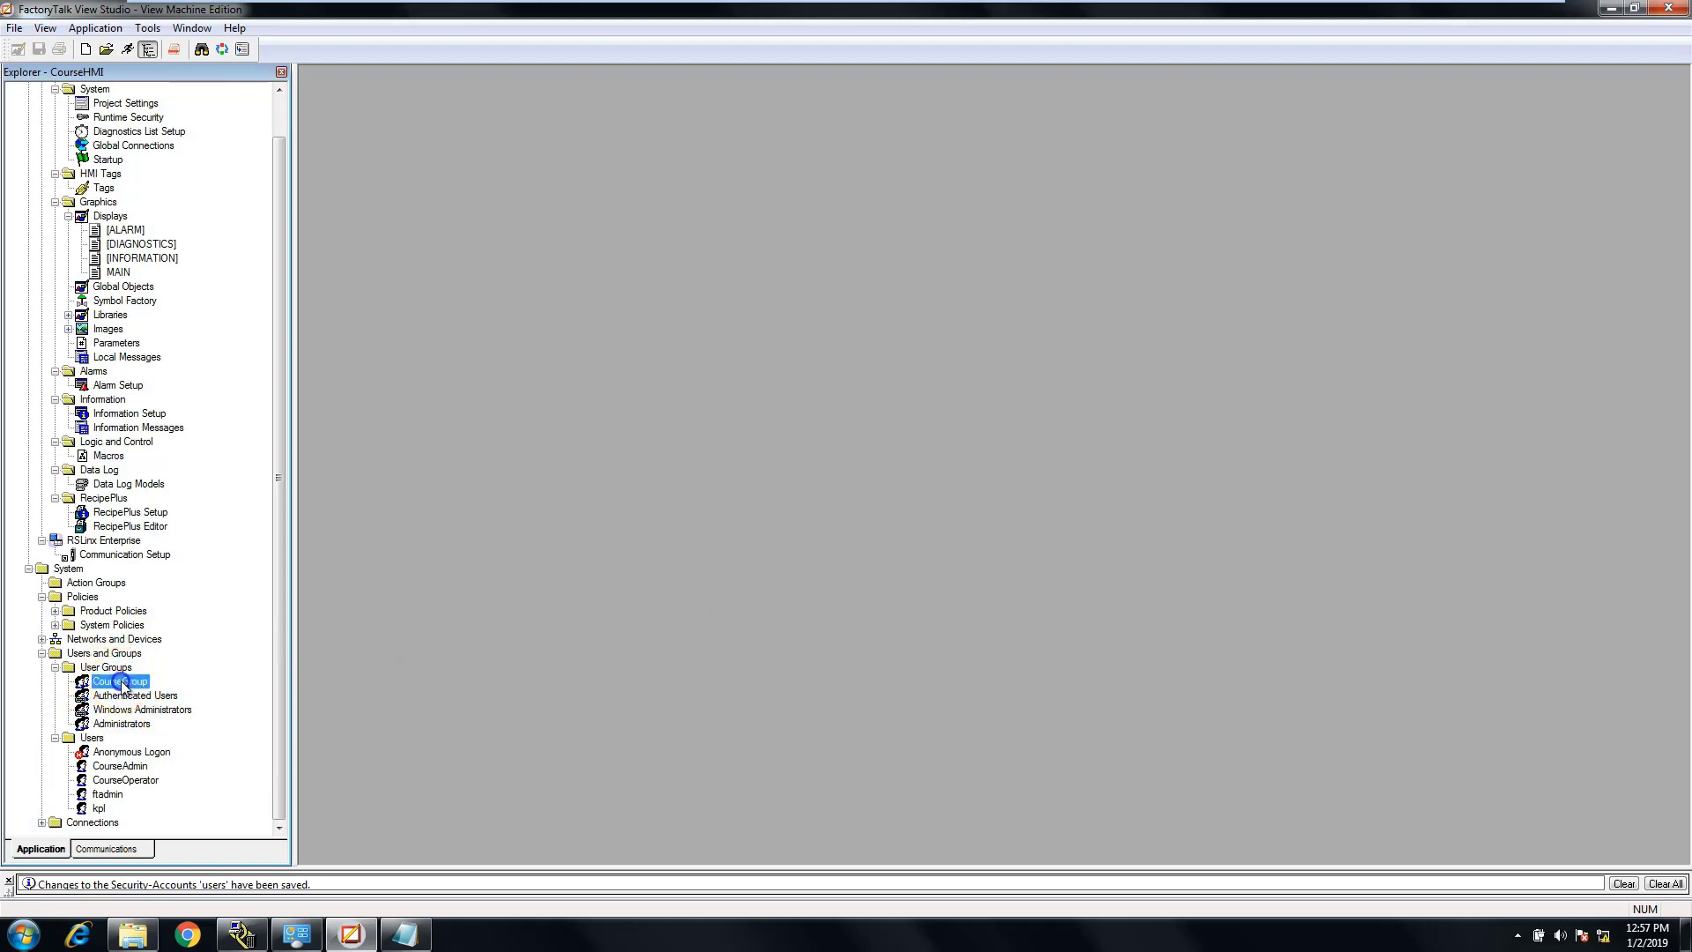
{"action": "double_click", "coordinate": [122, 682]}
{"action": "left_click_drag", "start_coordinate": [112, 23], "coordinate": [583, 108]}
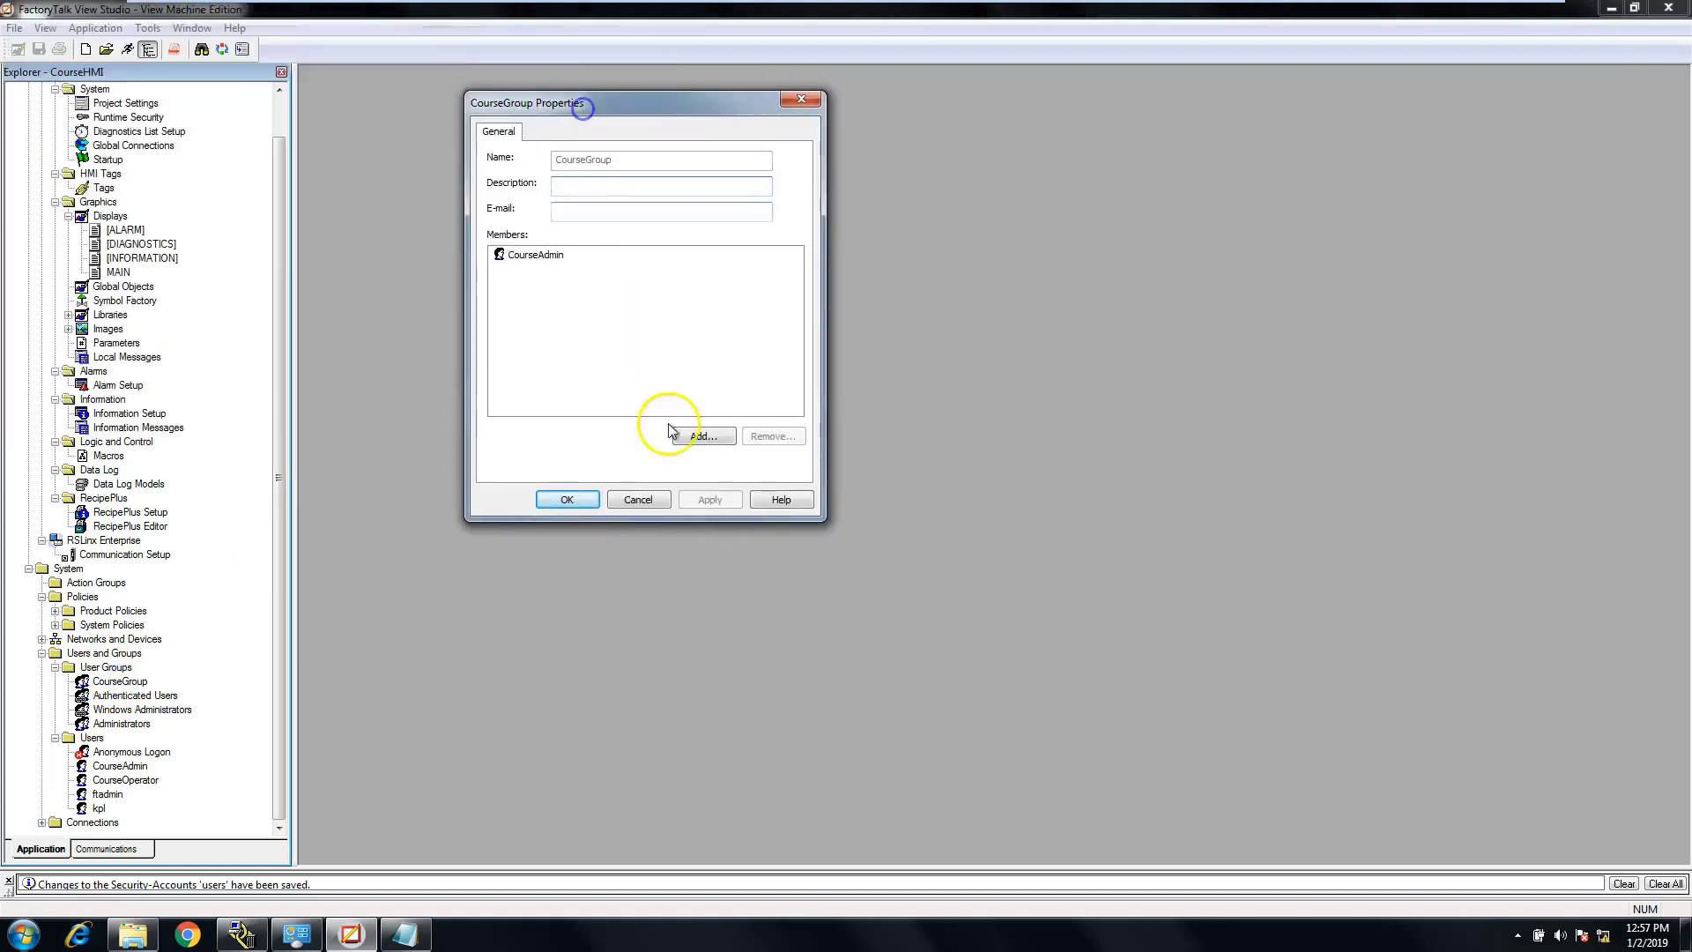
{"action": "left_click", "coordinate": [701, 437]}
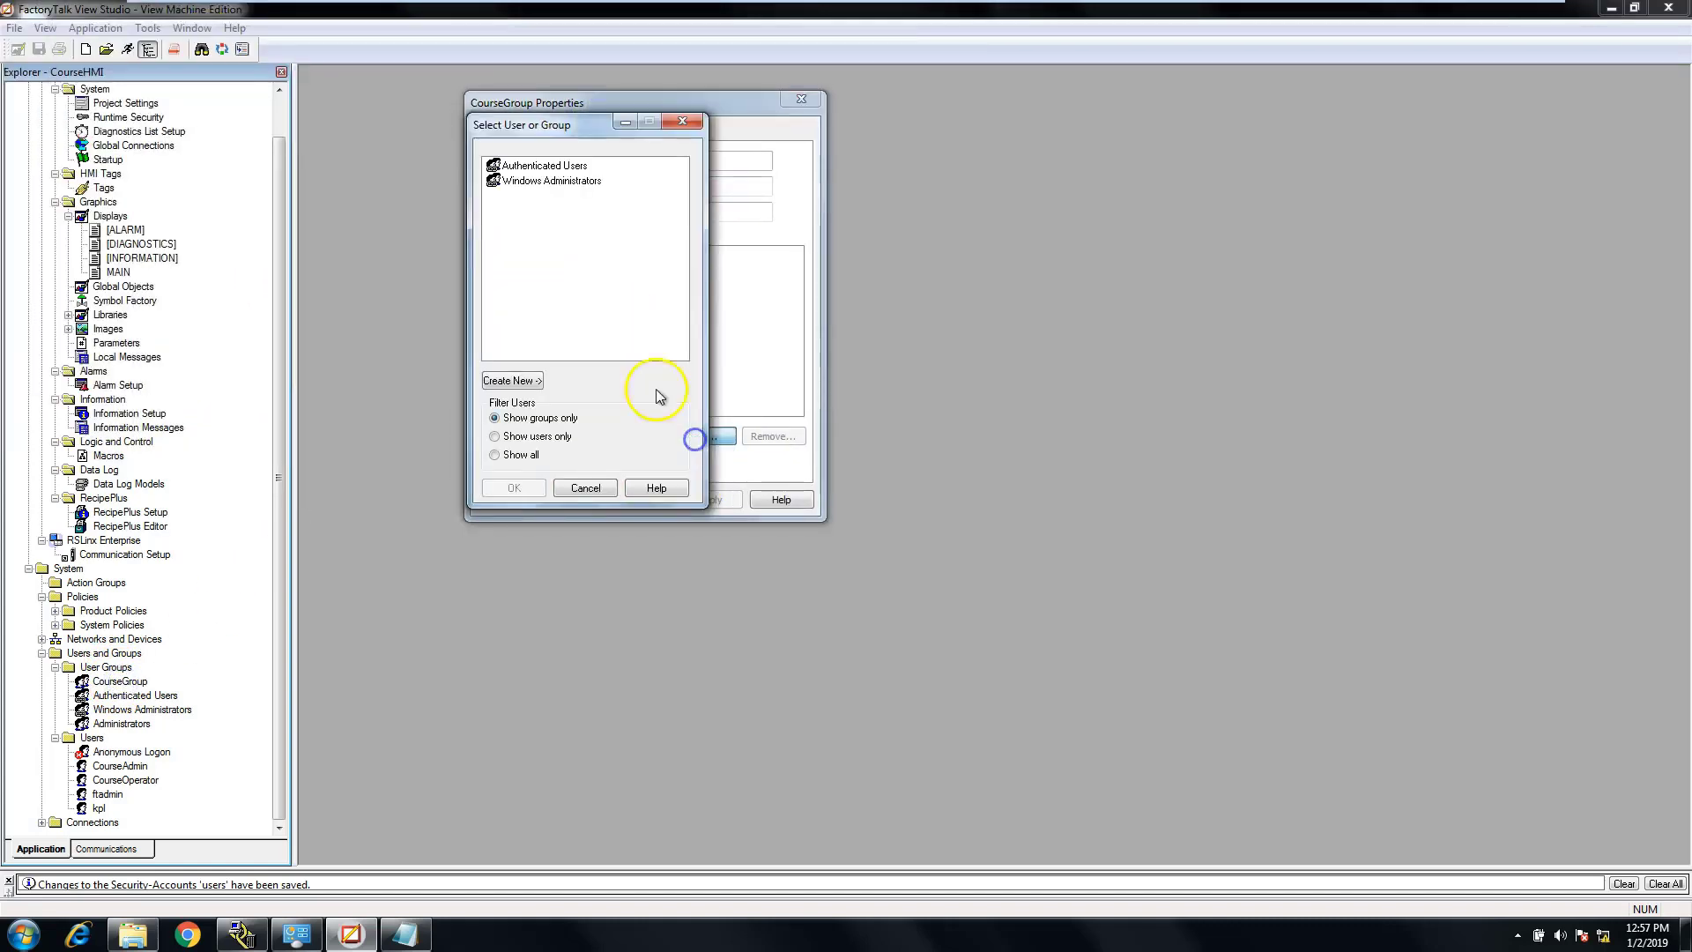
{"action": "left_click", "coordinate": [495, 456]}
{"action": "left_click", "coordinate": [496, 436]}
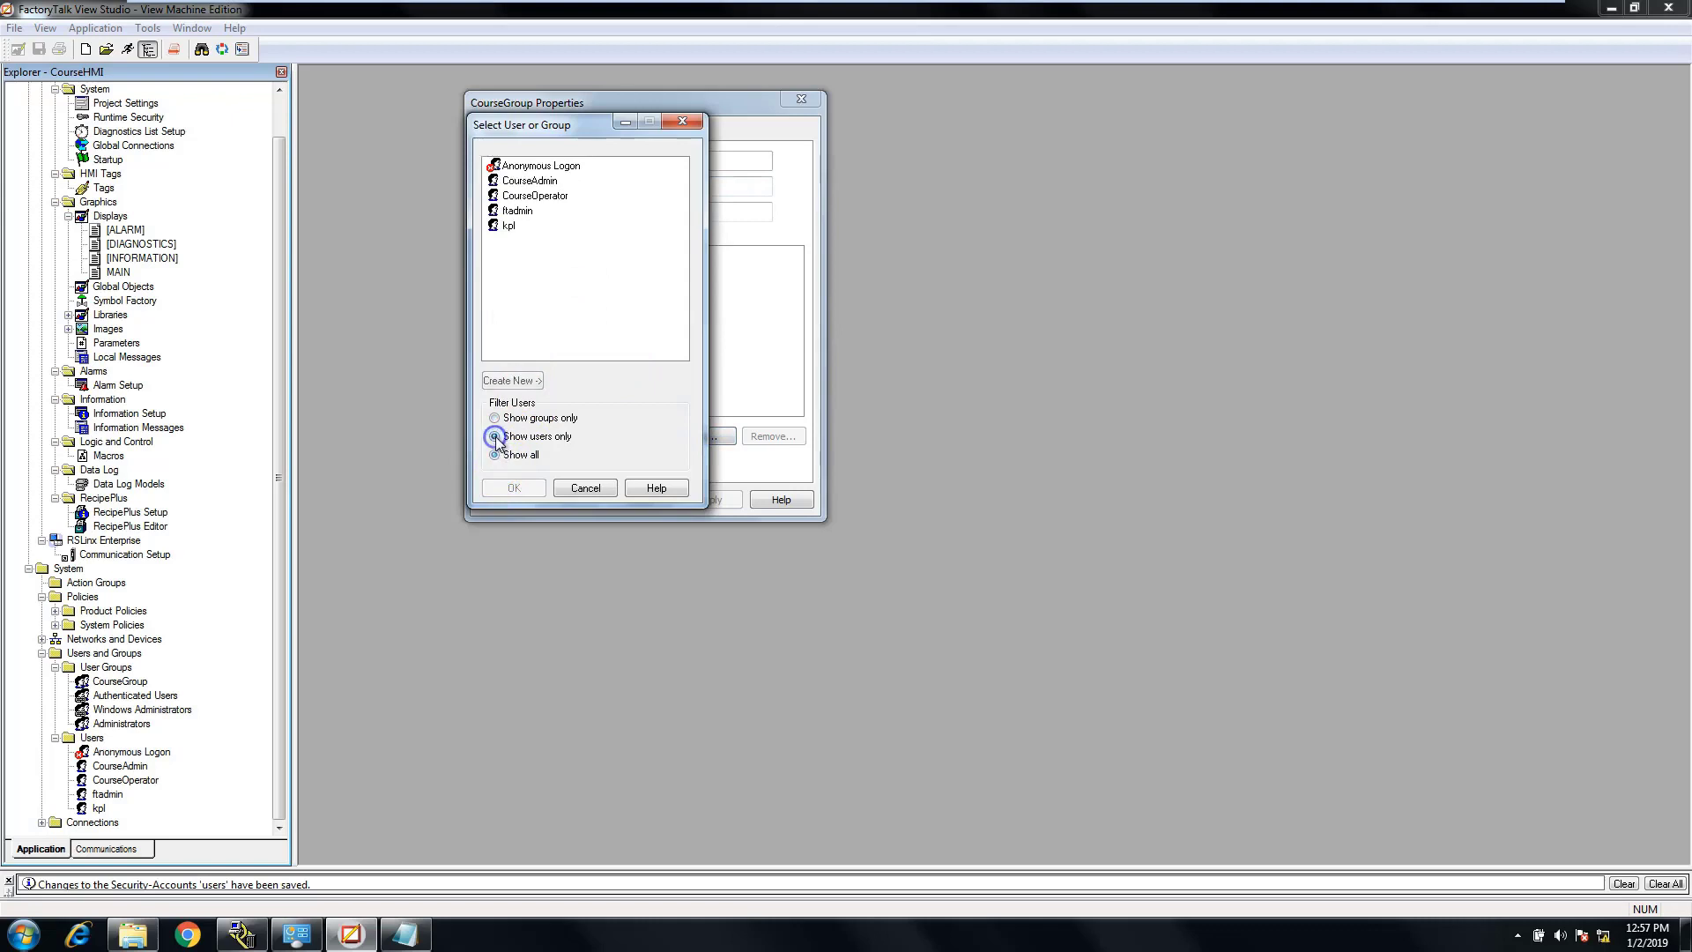
{"action": "left_click", "coordinate": [497, 456]}
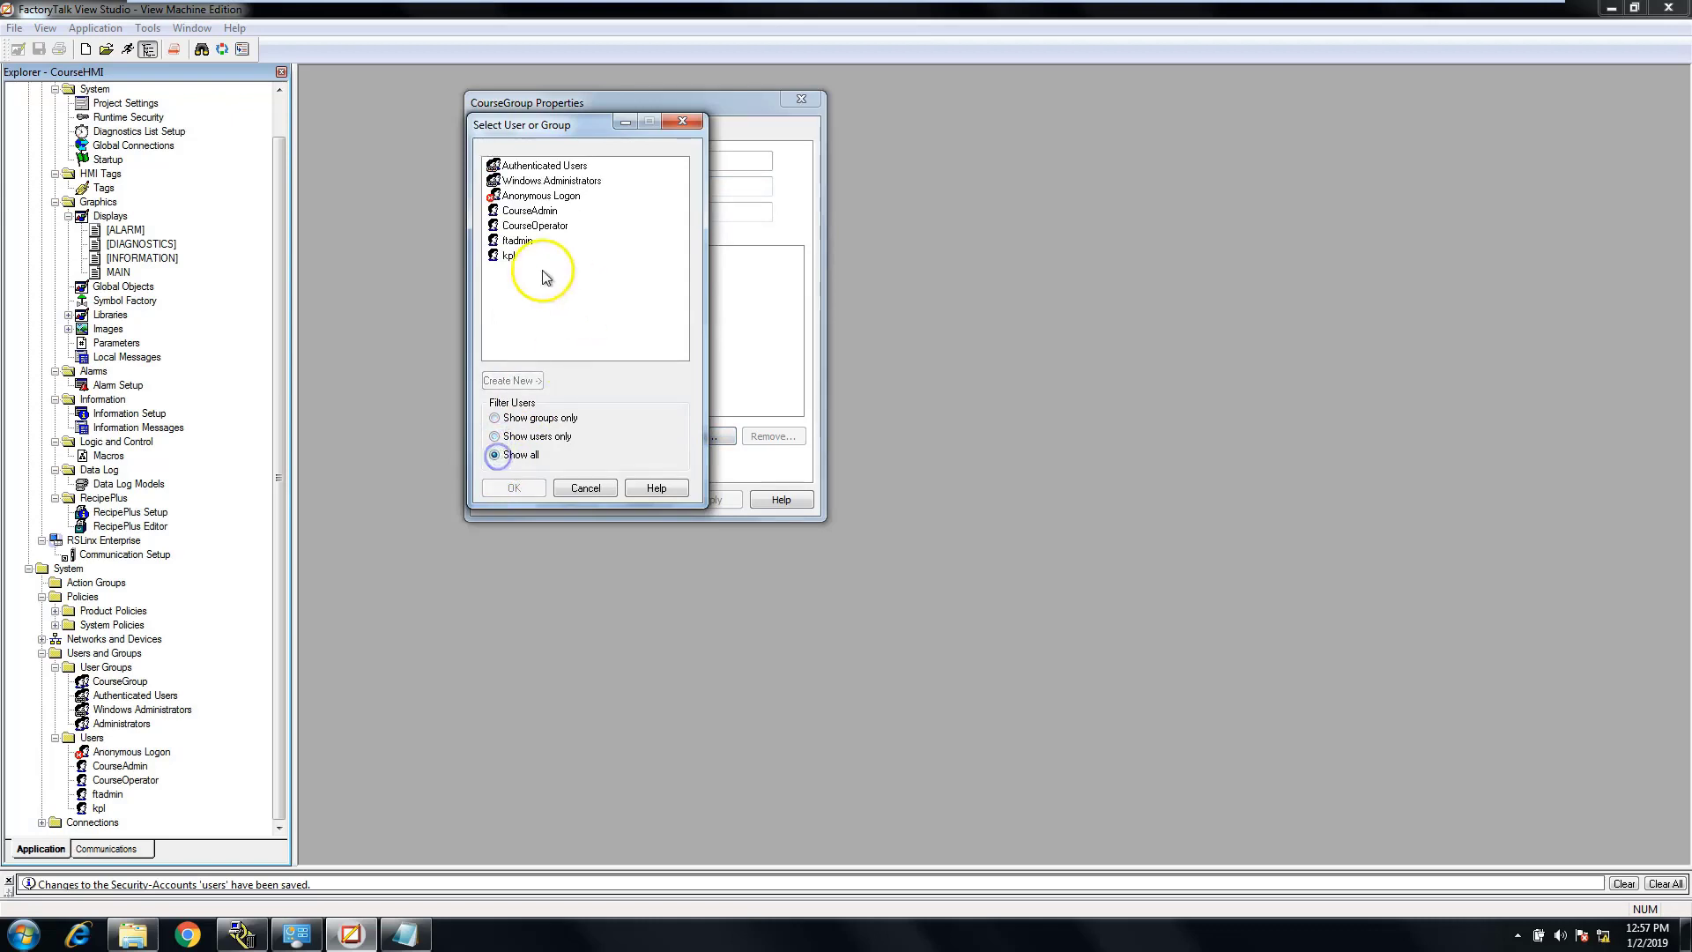
{"action": "left_click", "coordinate": [544, 227]}
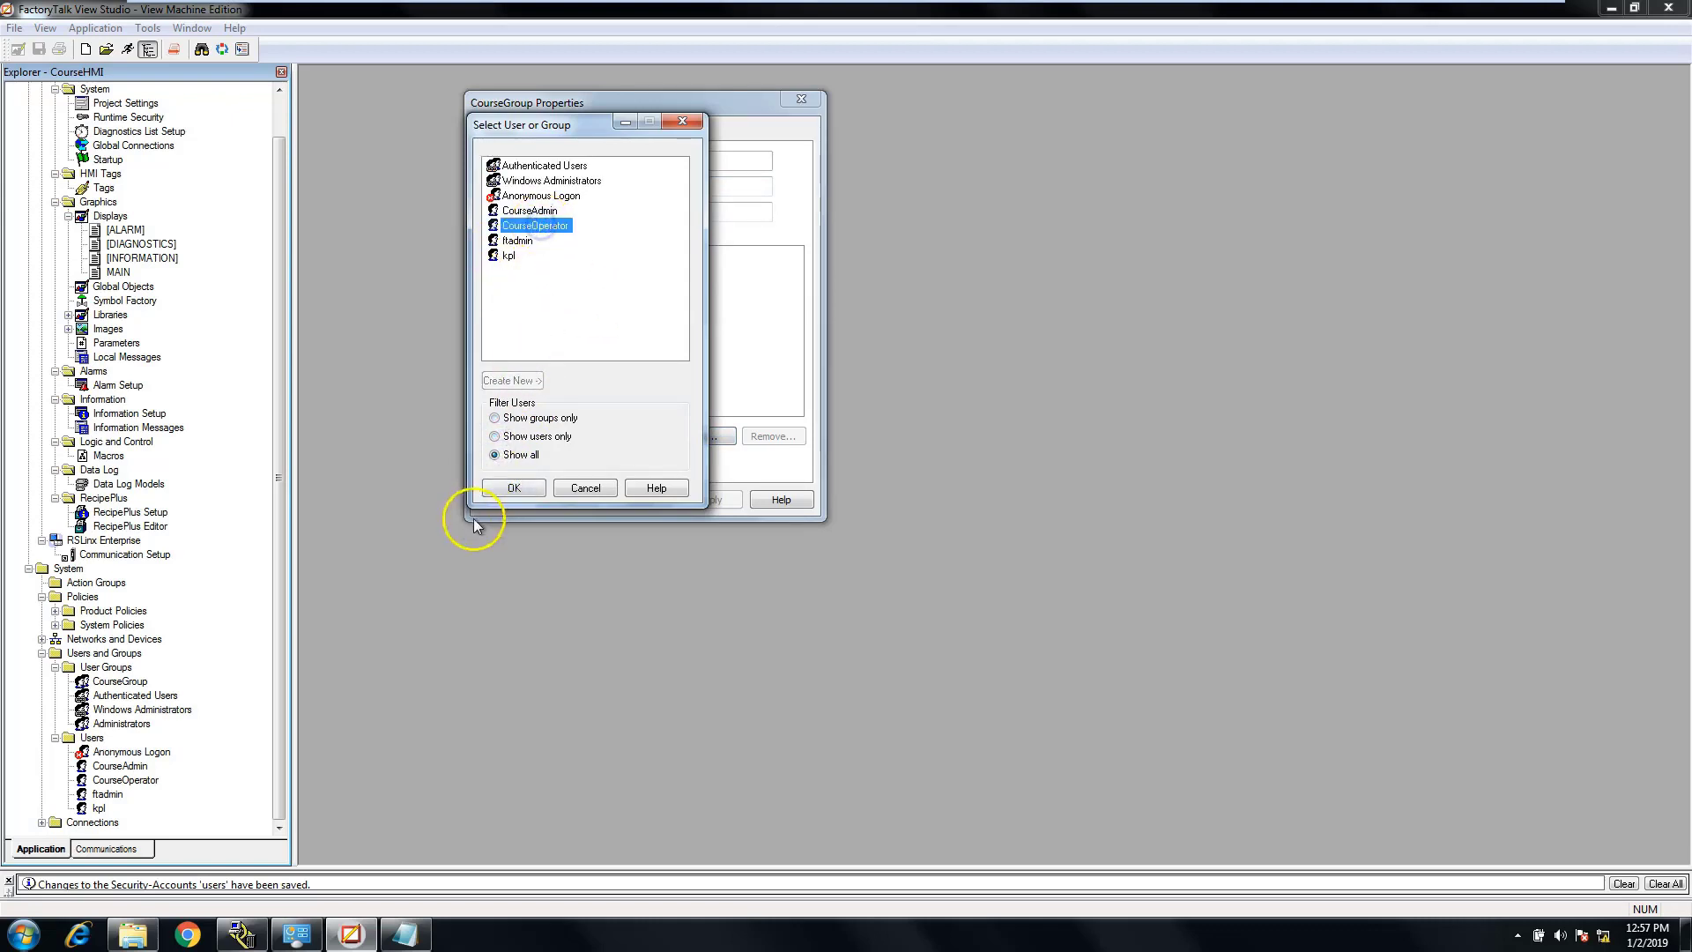
{"action": "left_click", "coordinate": [514, 488]}
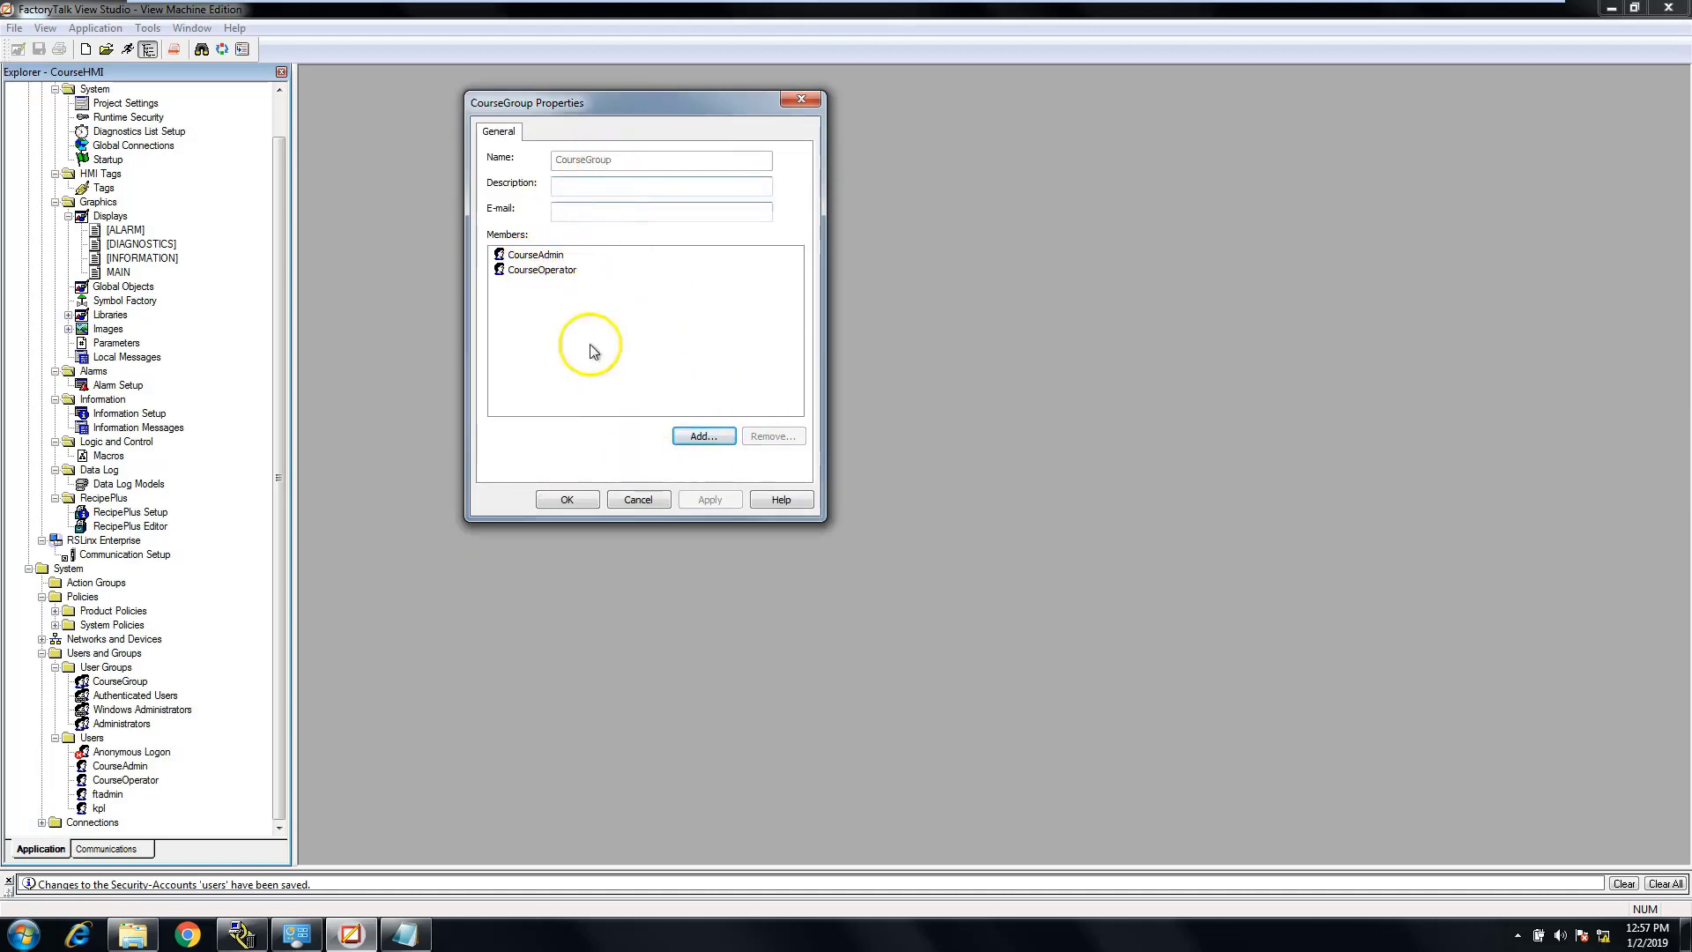
{"action": "left_click", "coordinate": [564, 499]}
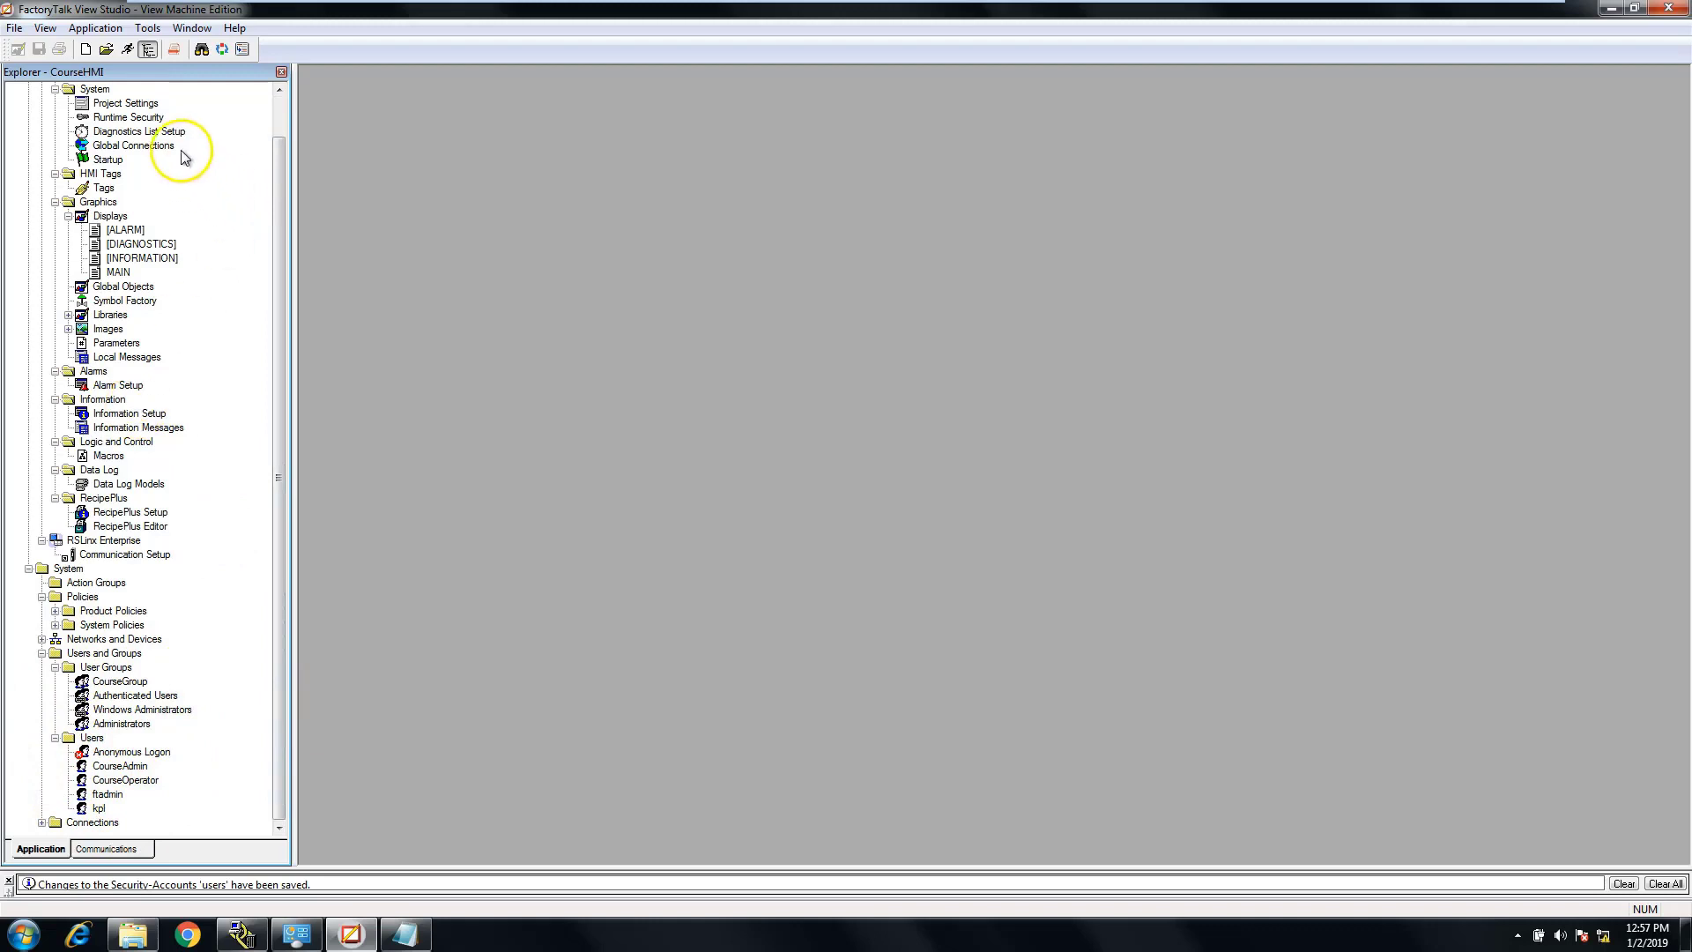
Step: Add the CourseAdmin user as an account in the Runtime Security settings for ME Runtime 4.00 and later
{"action": "double_click", "coordinate": [145, 117]}
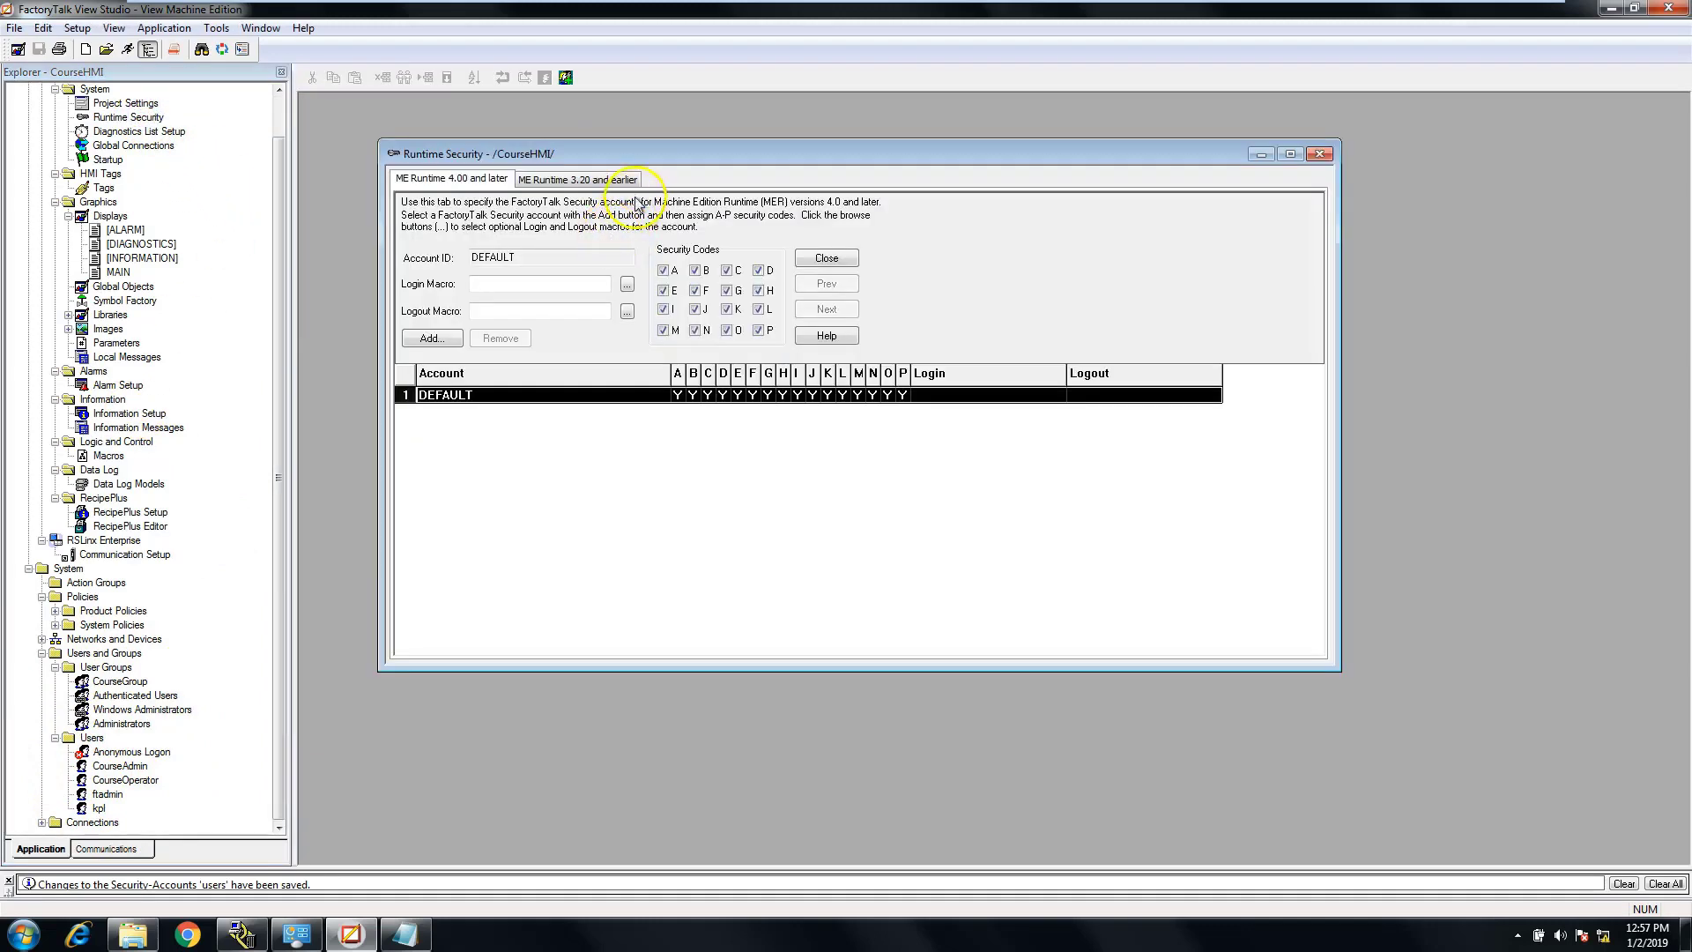
{"action": "left_click_drag", "start_coordinate": [638, 154], "coordinate": [708, 150]}
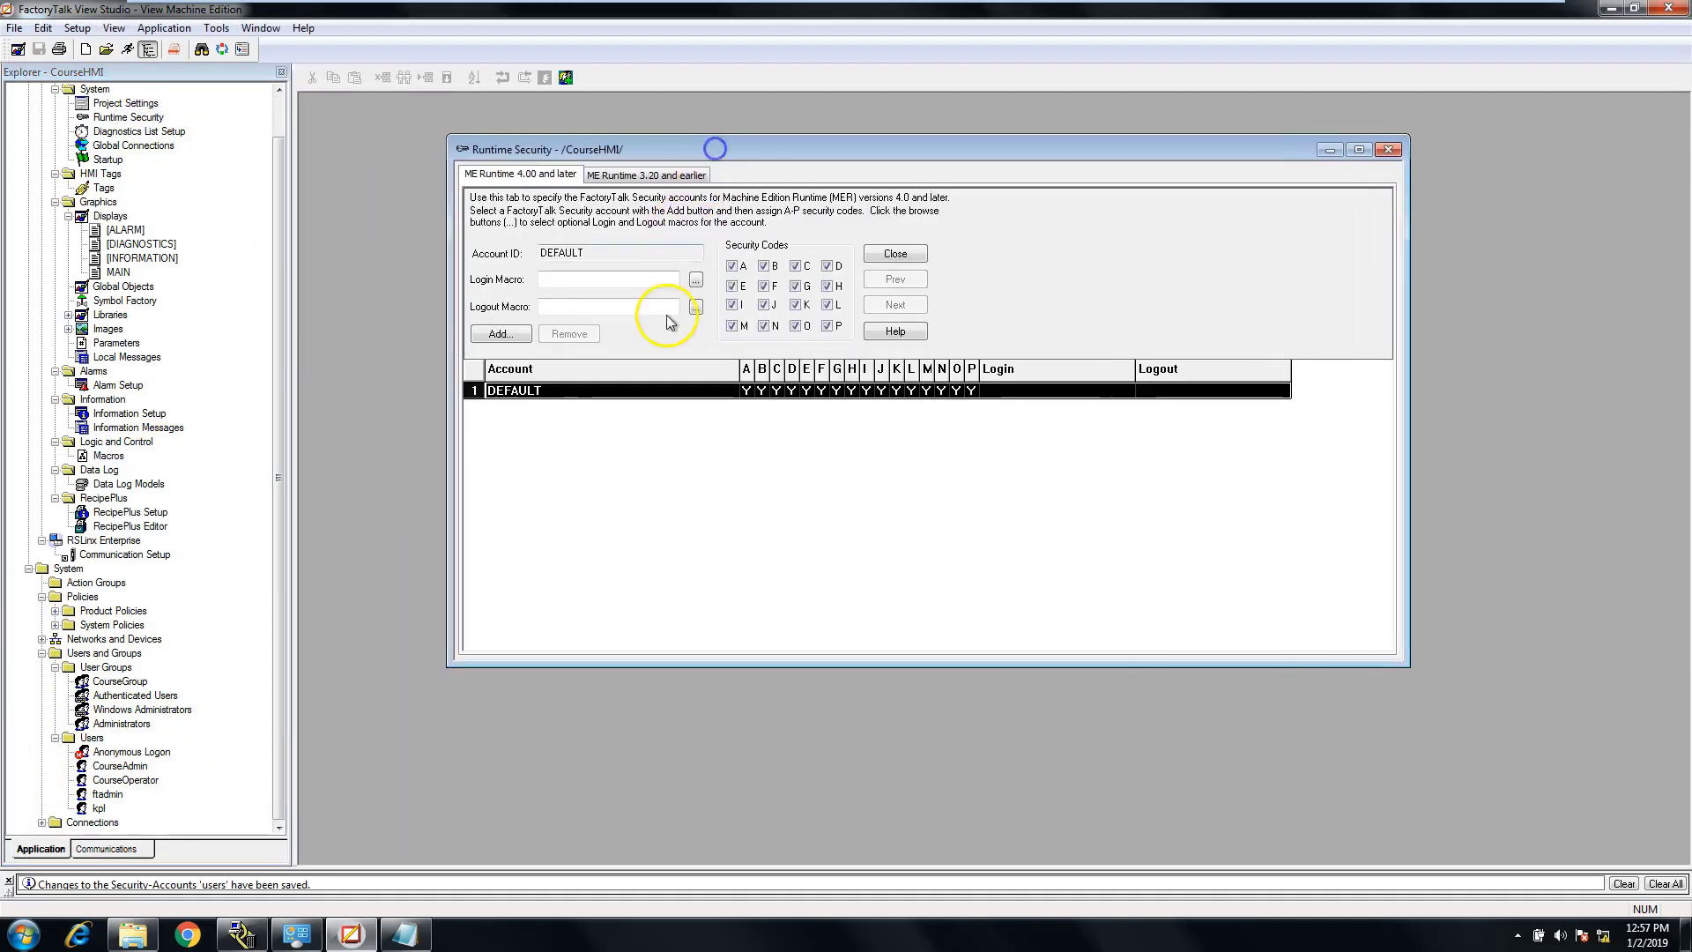
{"action": "left_click", "coordinate": [500, 334]}
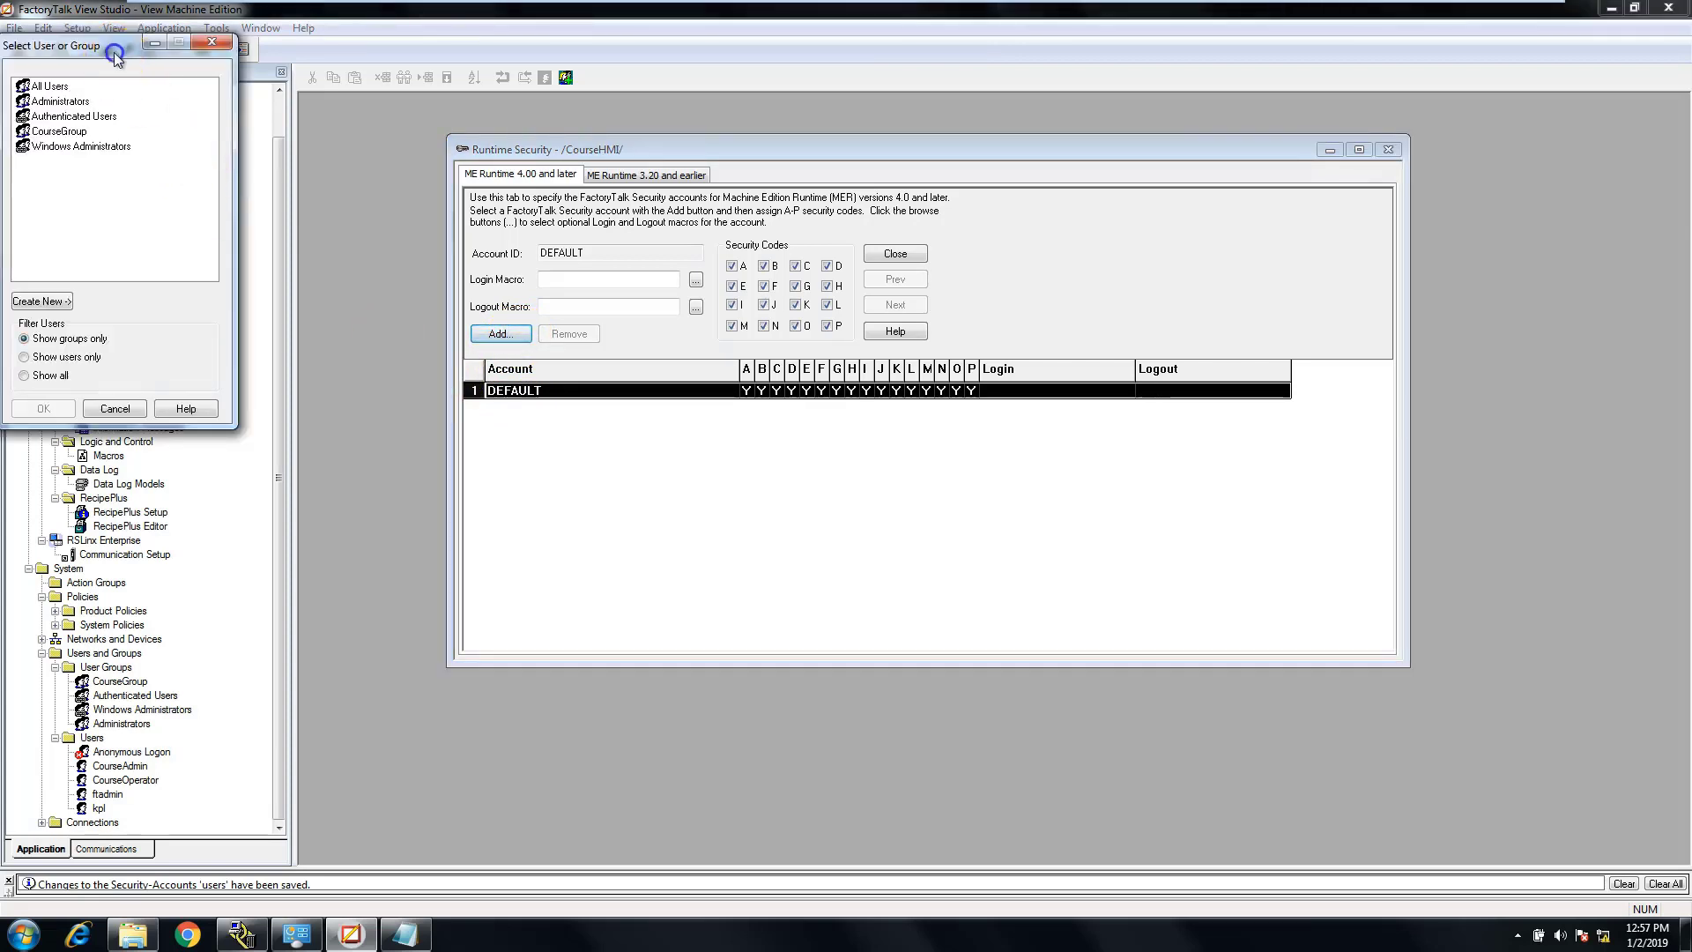
{"action": "left_click_drag", "start_coordinate": [119, 39], "coordinate": [881, 407]}
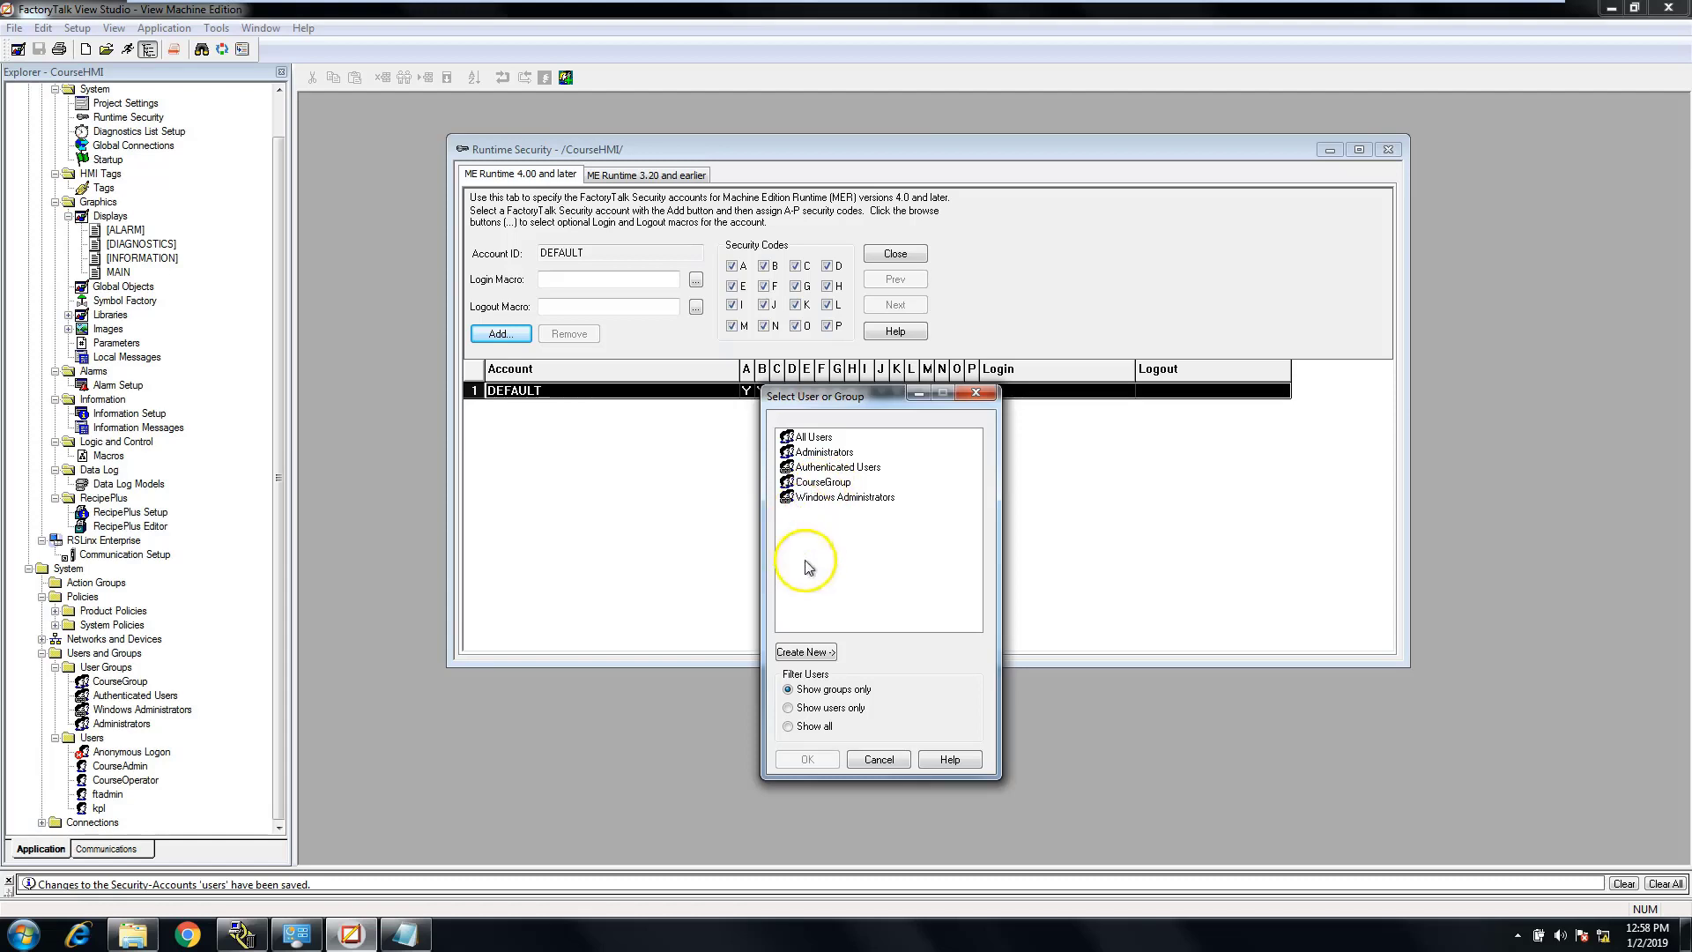
{"action": "left_click", "coordinate": [789, 727]}
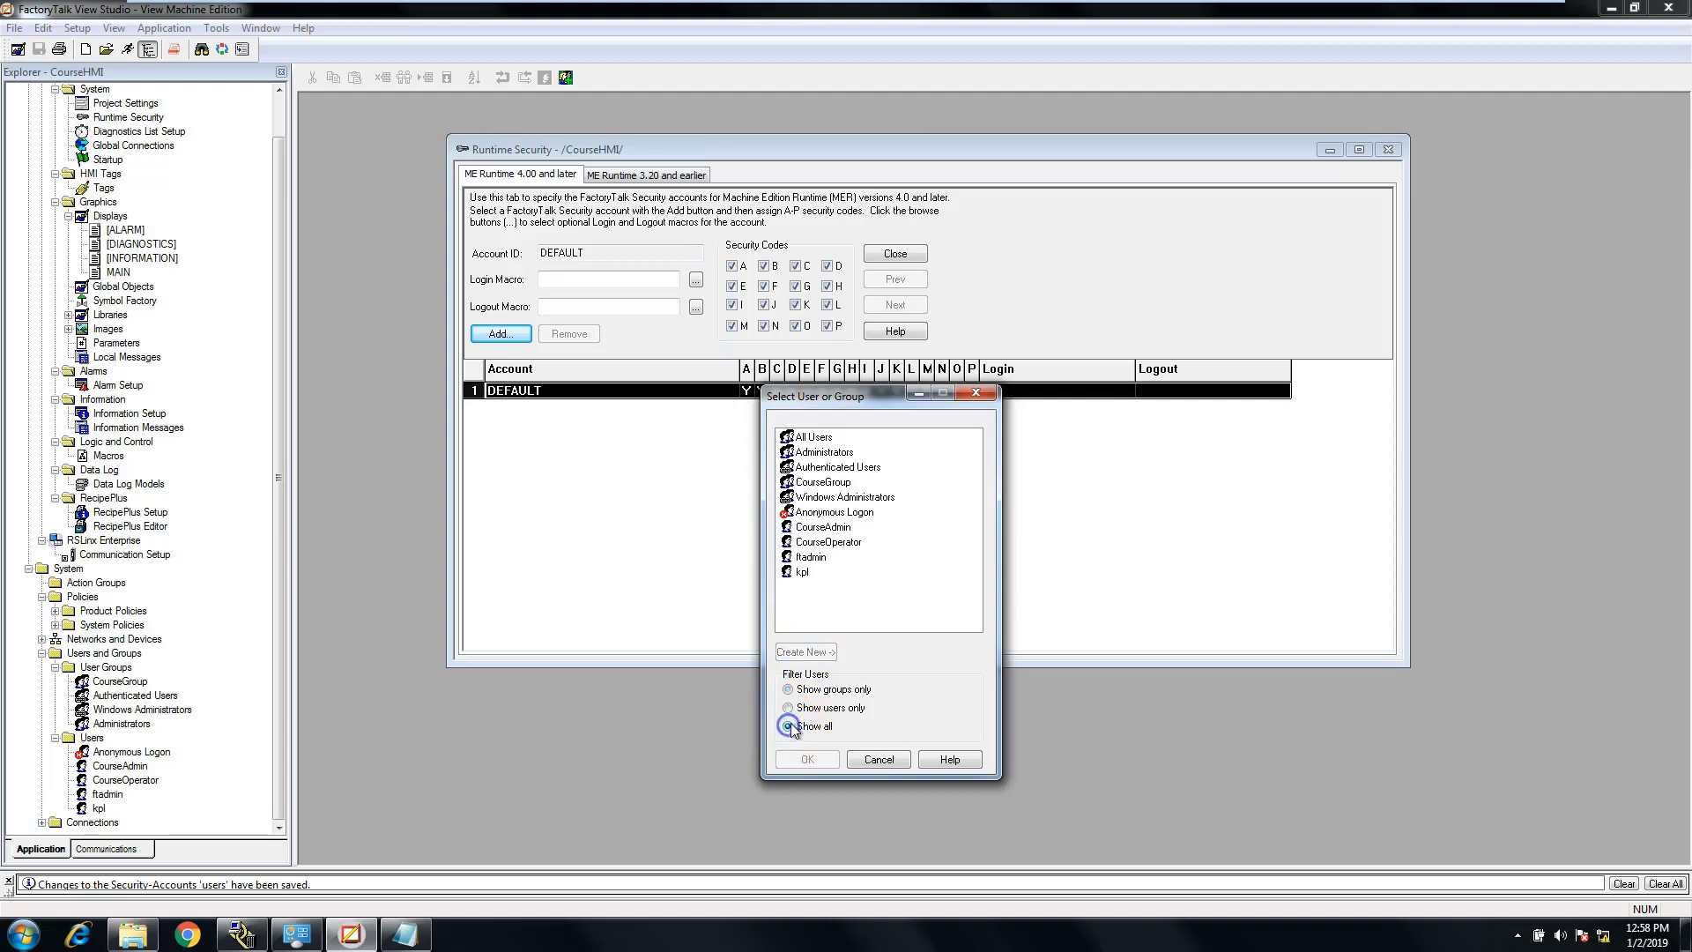
{"action": "left_click", "coordinate": [822, 526]}
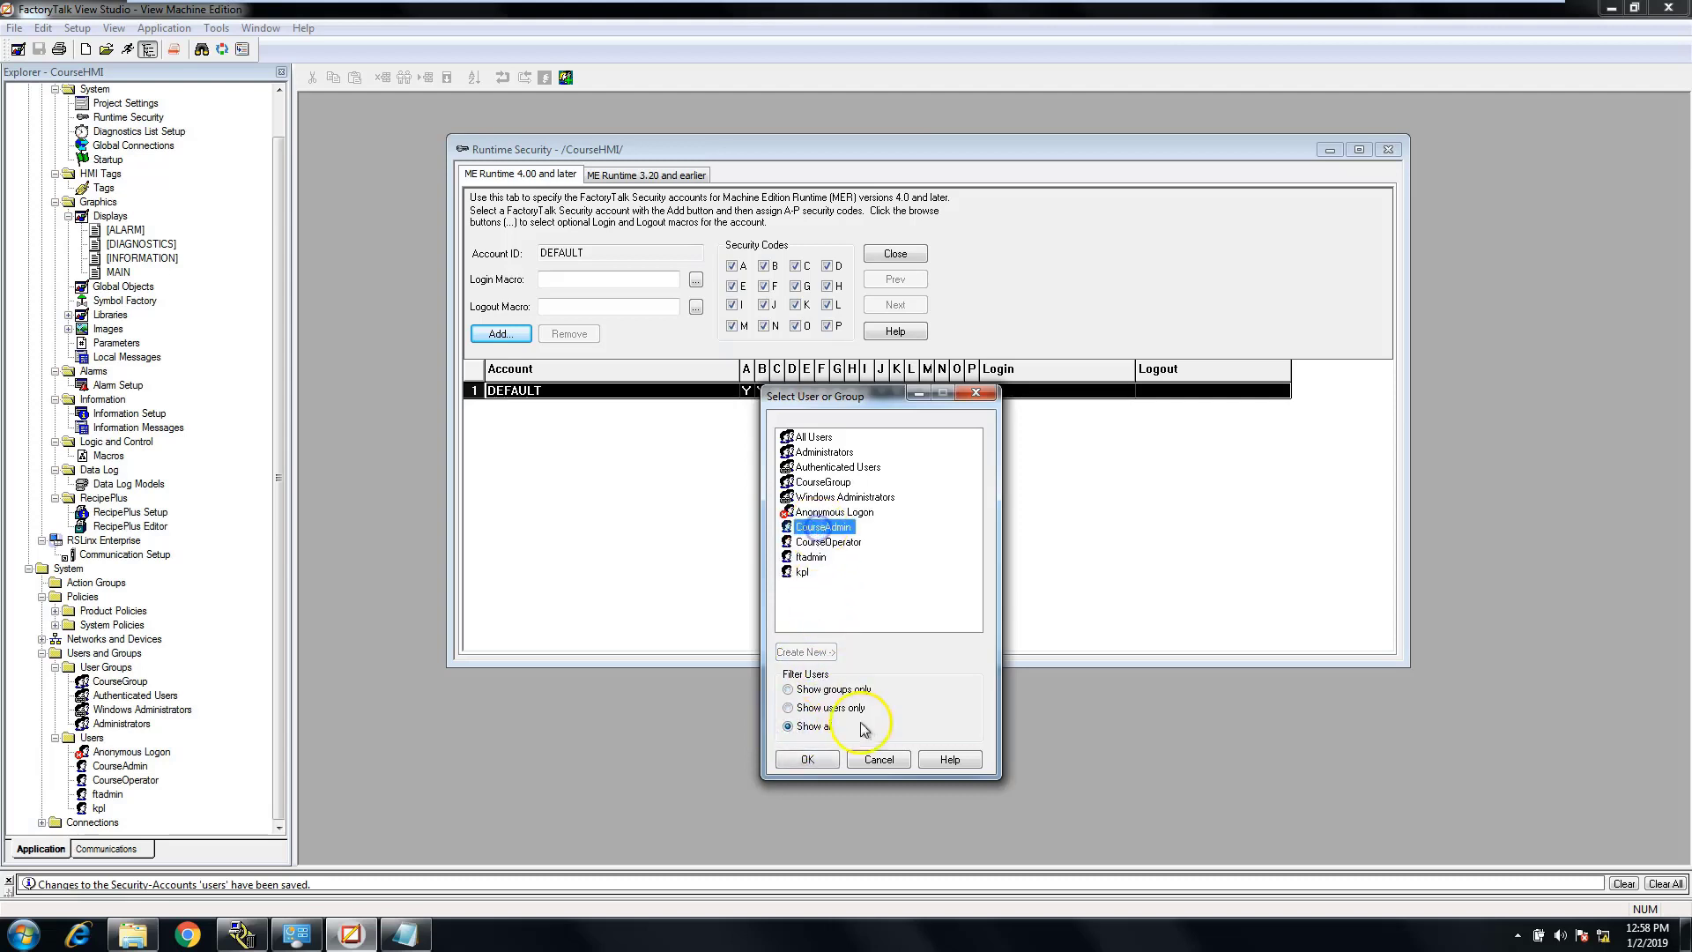
{"action": "left_click", "coordinate": [815, 761]}
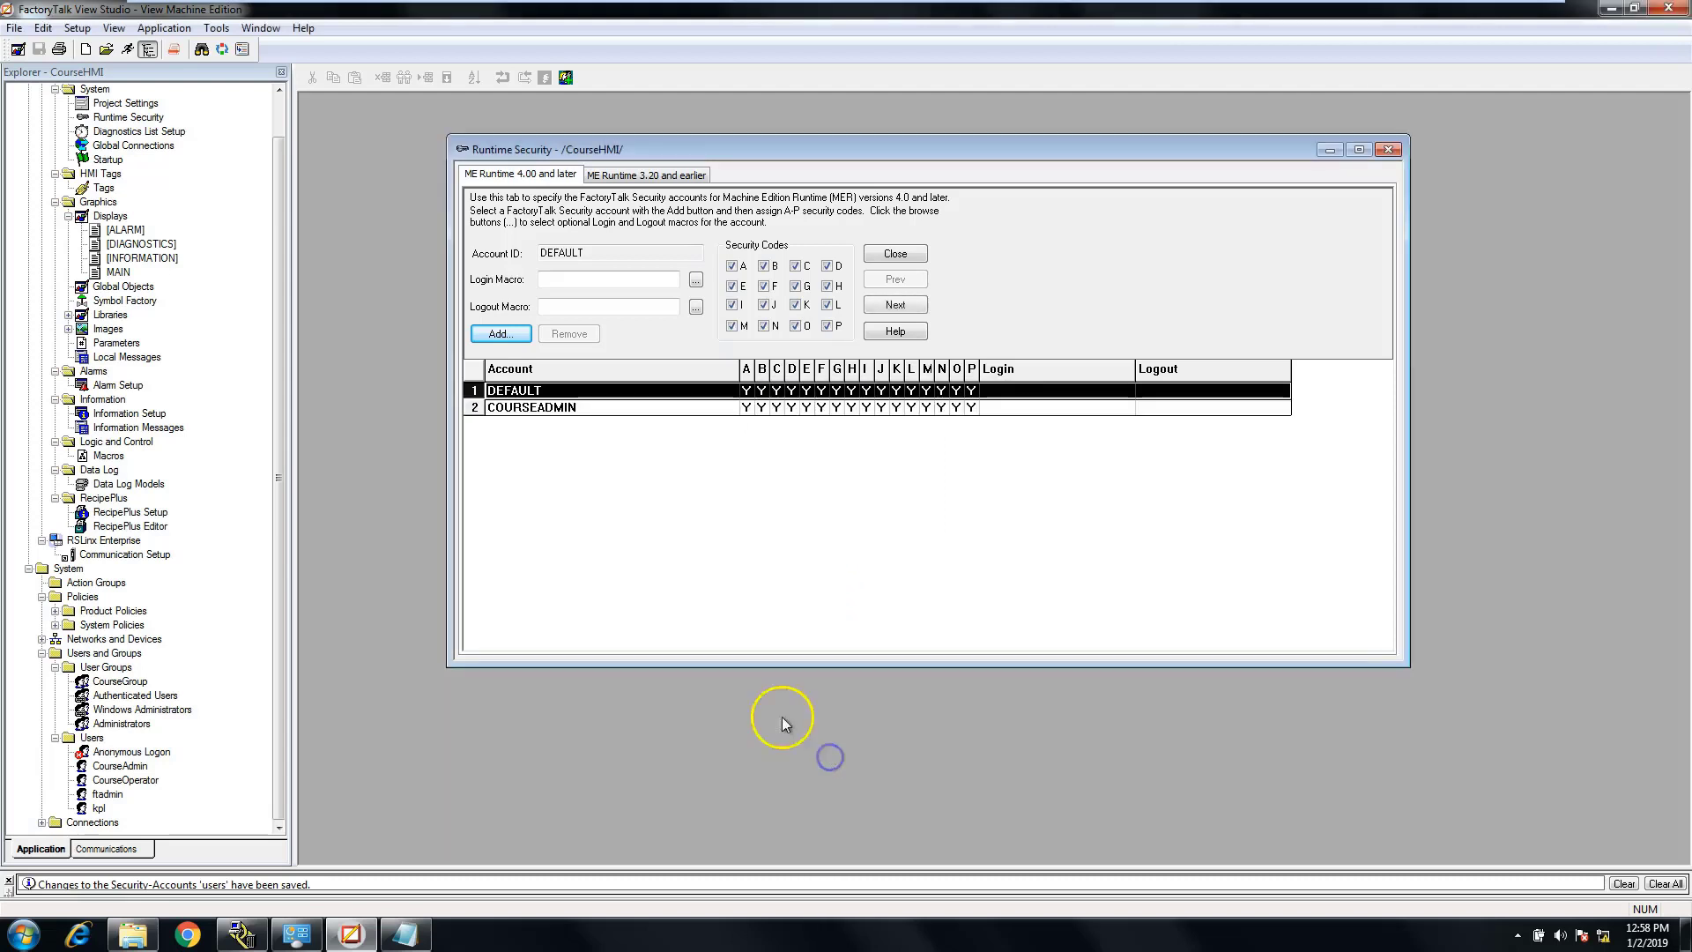
Step: Add the CourseOperator user as an account in the Runtime Security settings
{"action": "left_click", "coordinate": [501, 333]}
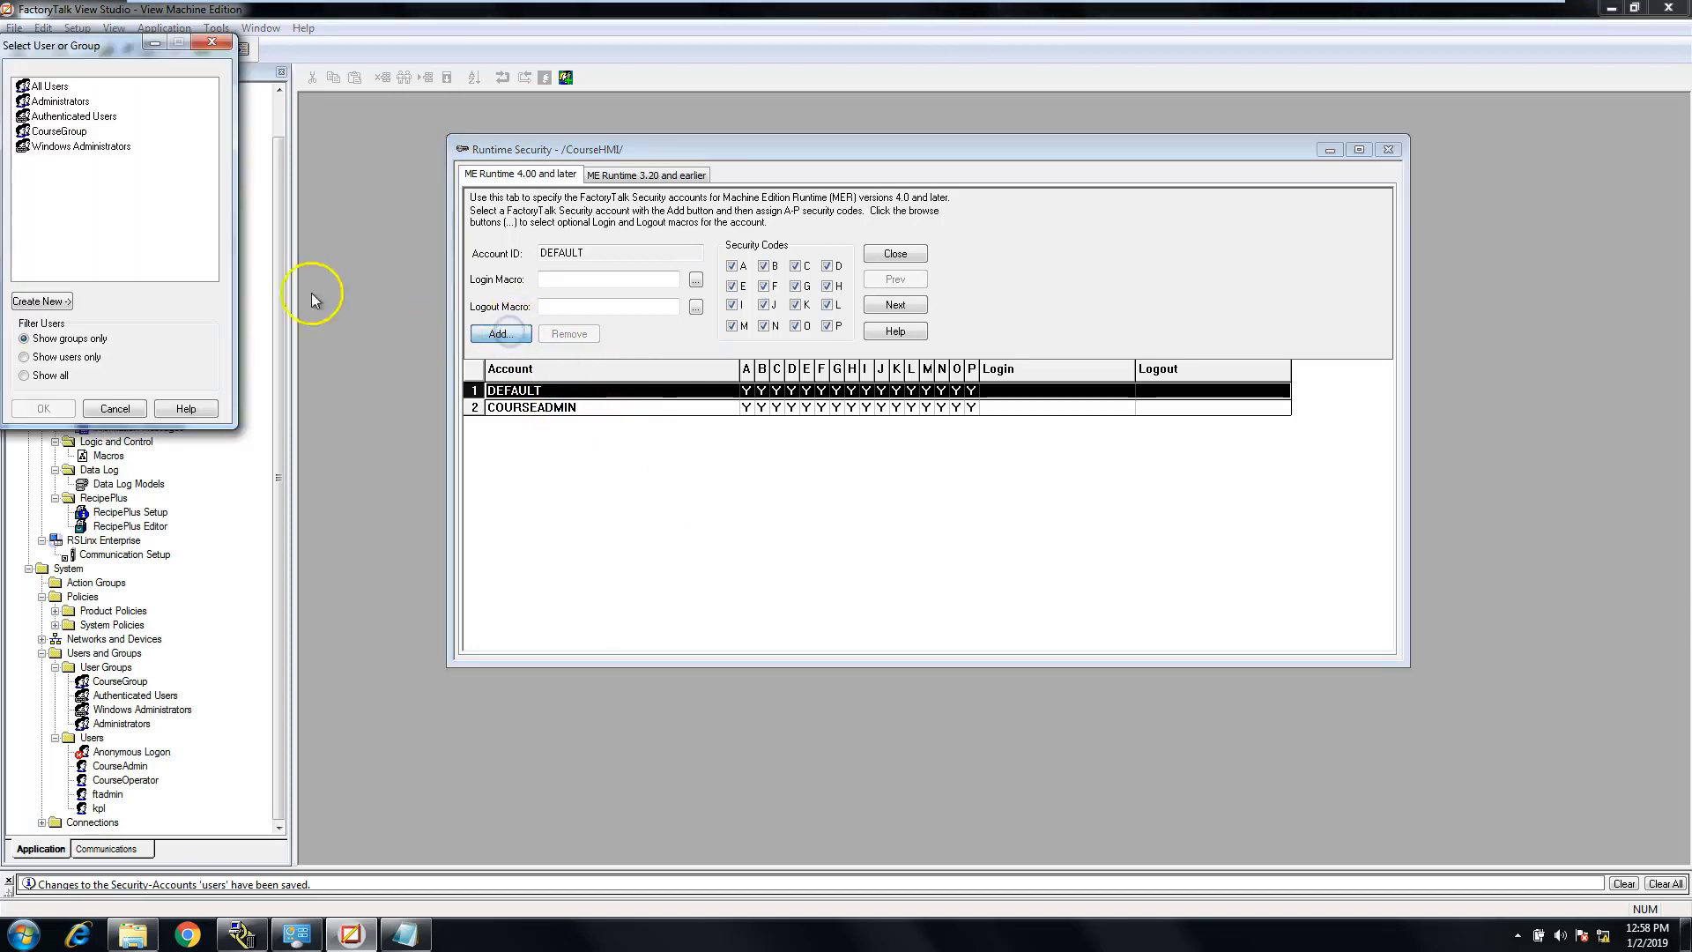
{"action": "left_click", "coordinate": [36, 379]}
{"action": "left_click", "coordinate": [48, 193]}
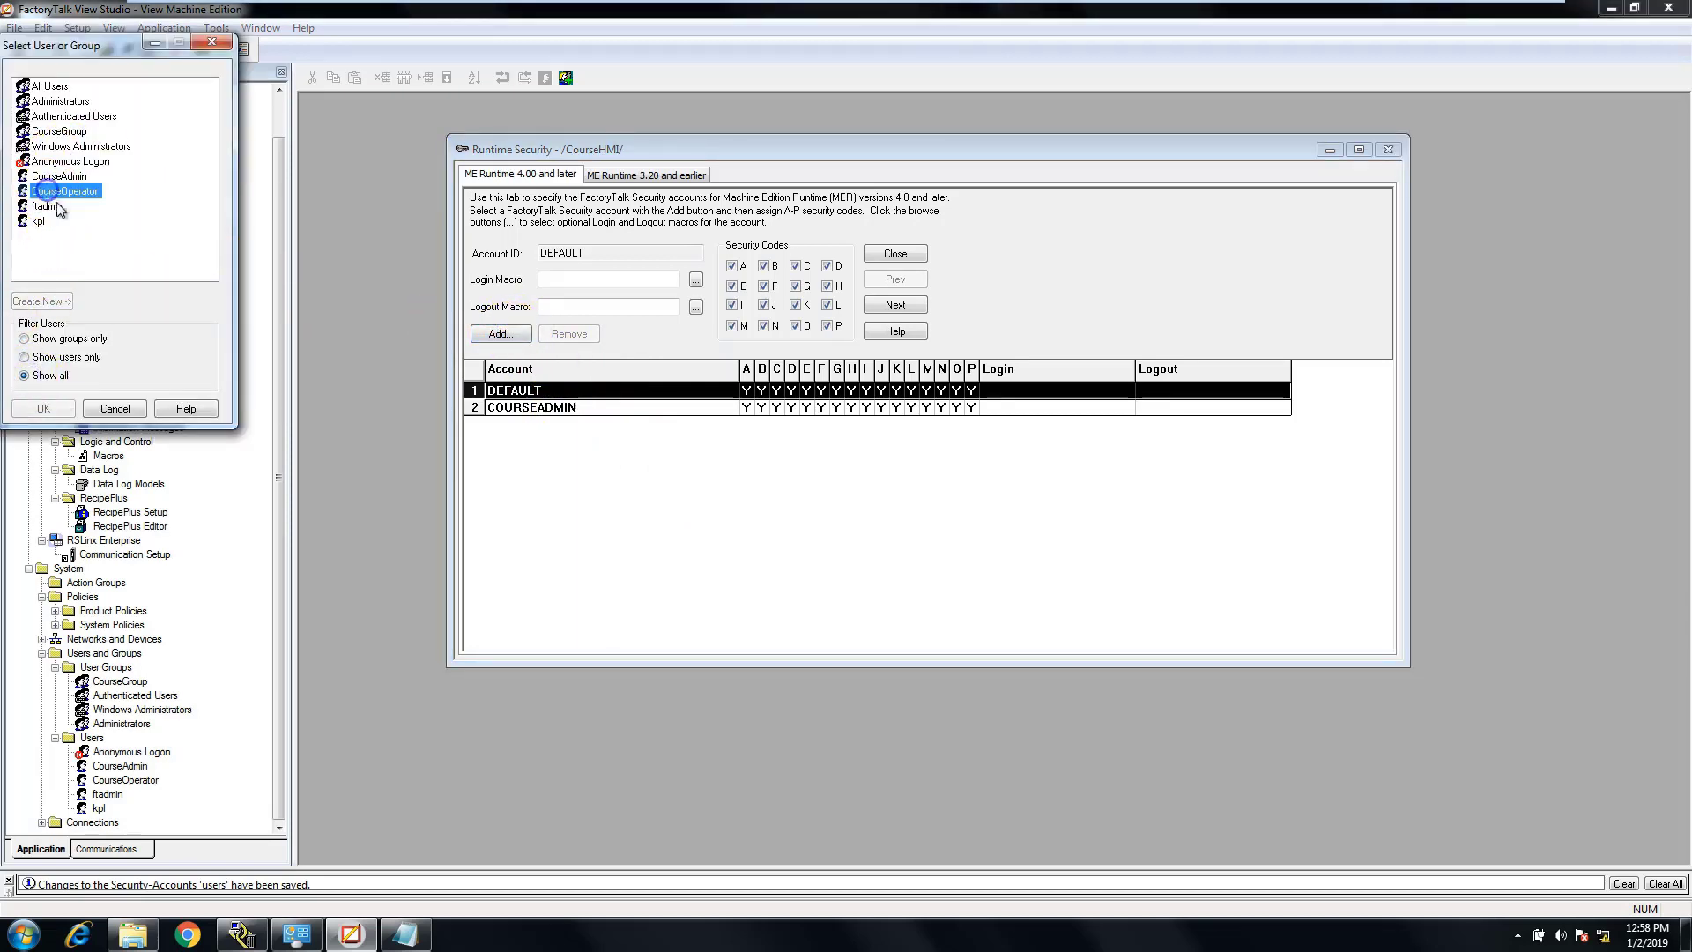
{"action": "left_click", "coordinate": [43, 408]}
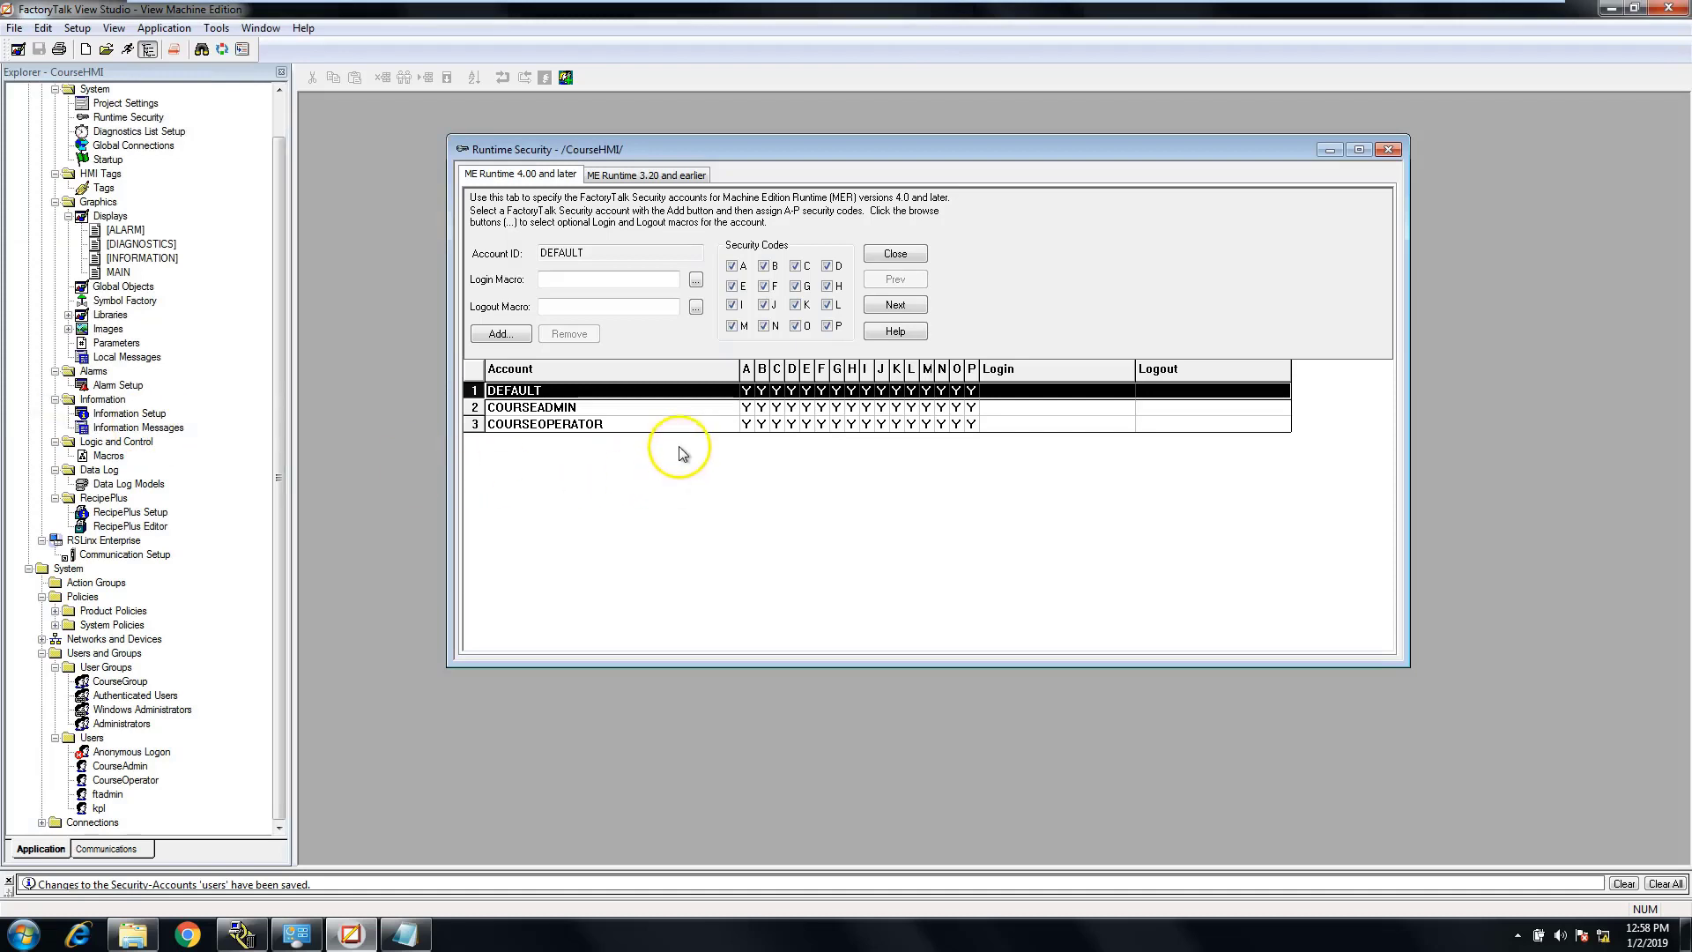
Step: Remove security codes A, B and C from the COURSEOPERATOR account and accept the change
{"action": "left_click", "coordinate": [481, 410]}
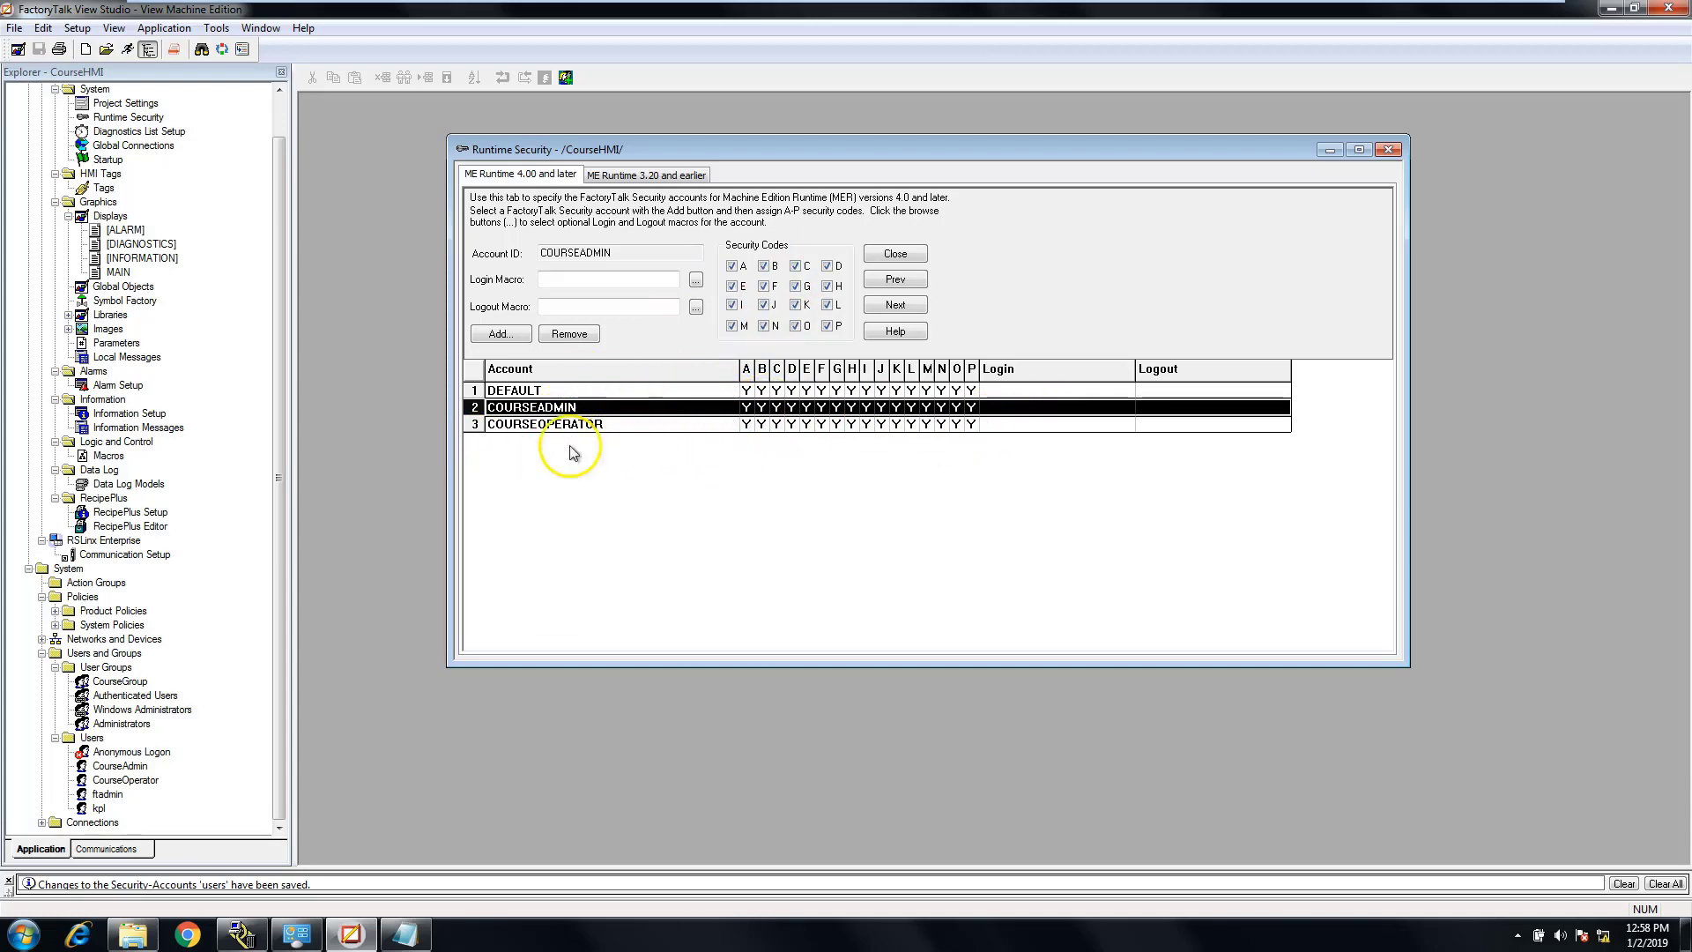
{"action": "left_click", "coordinate": [514, 425]}
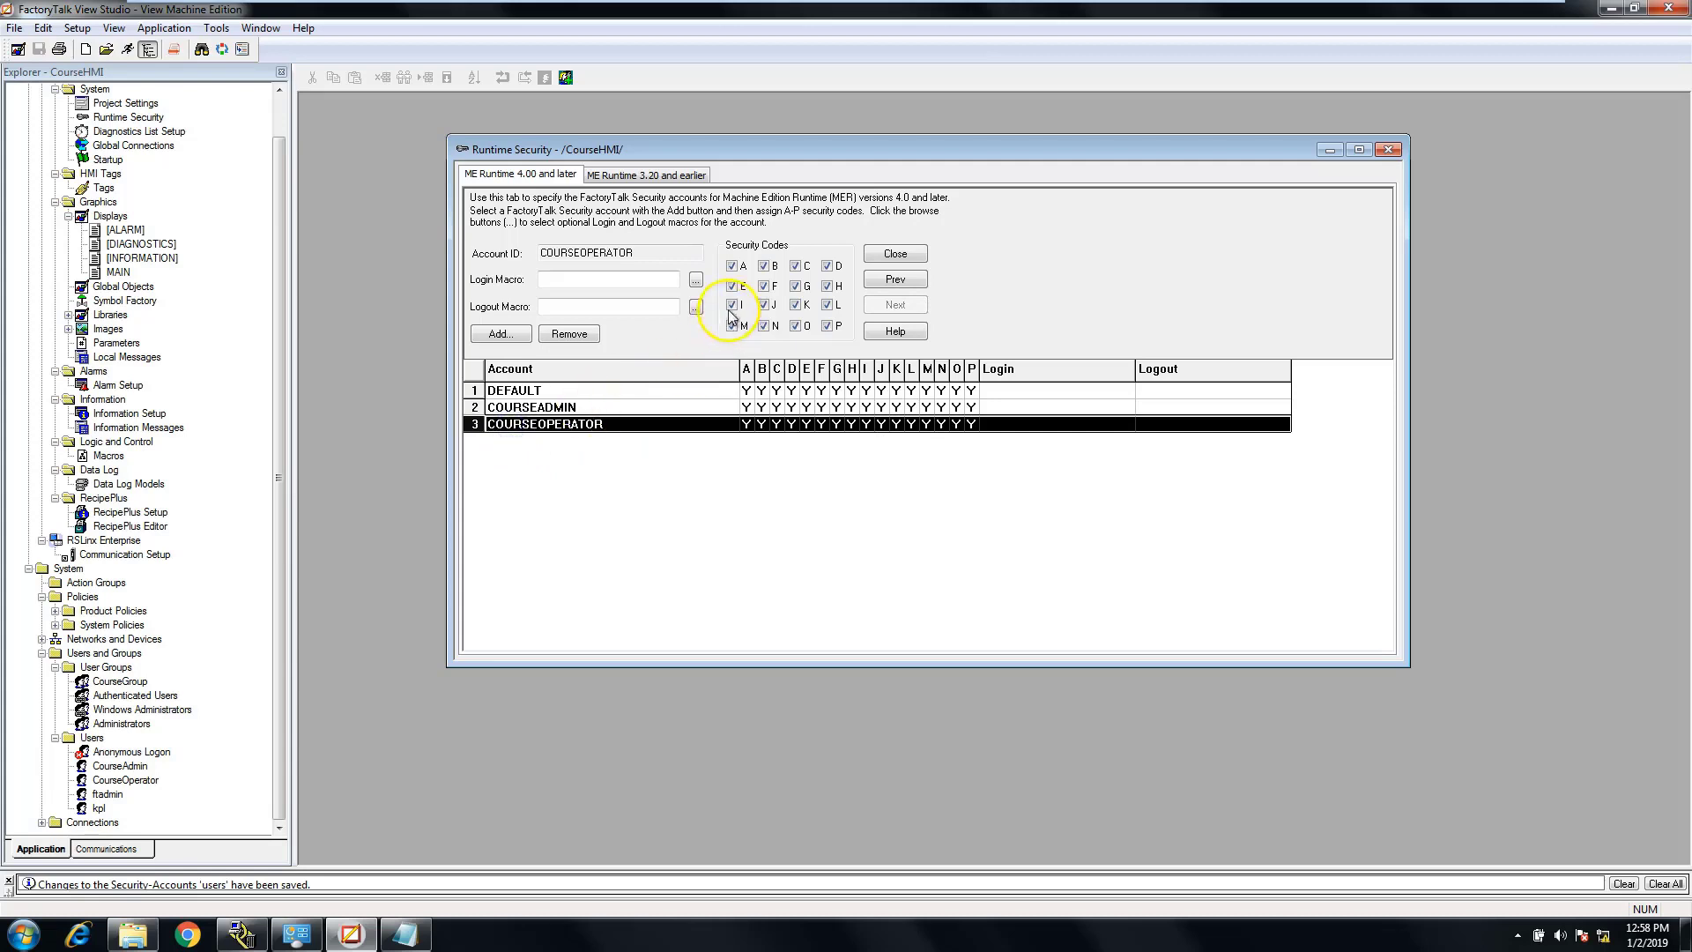
{"action": "left_click", "coordinate": [733, 266]}
{"action": "left_click", "coordinate": [764, 266]}
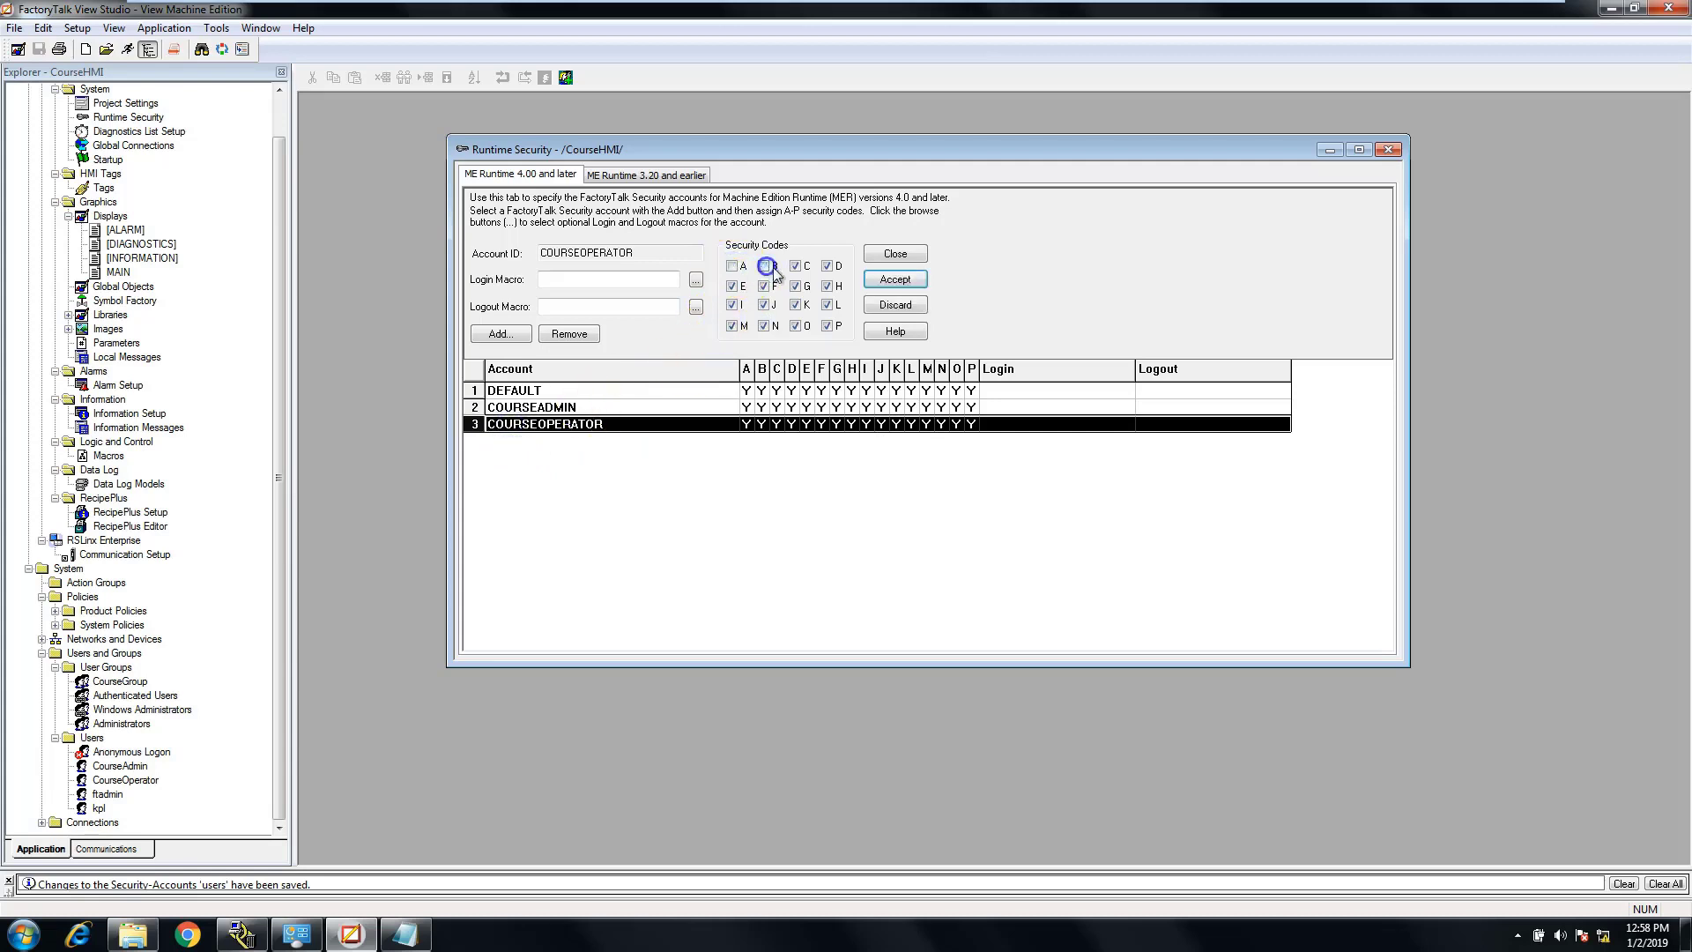
{"action": "left_click", "coordinate": [796, 266]}
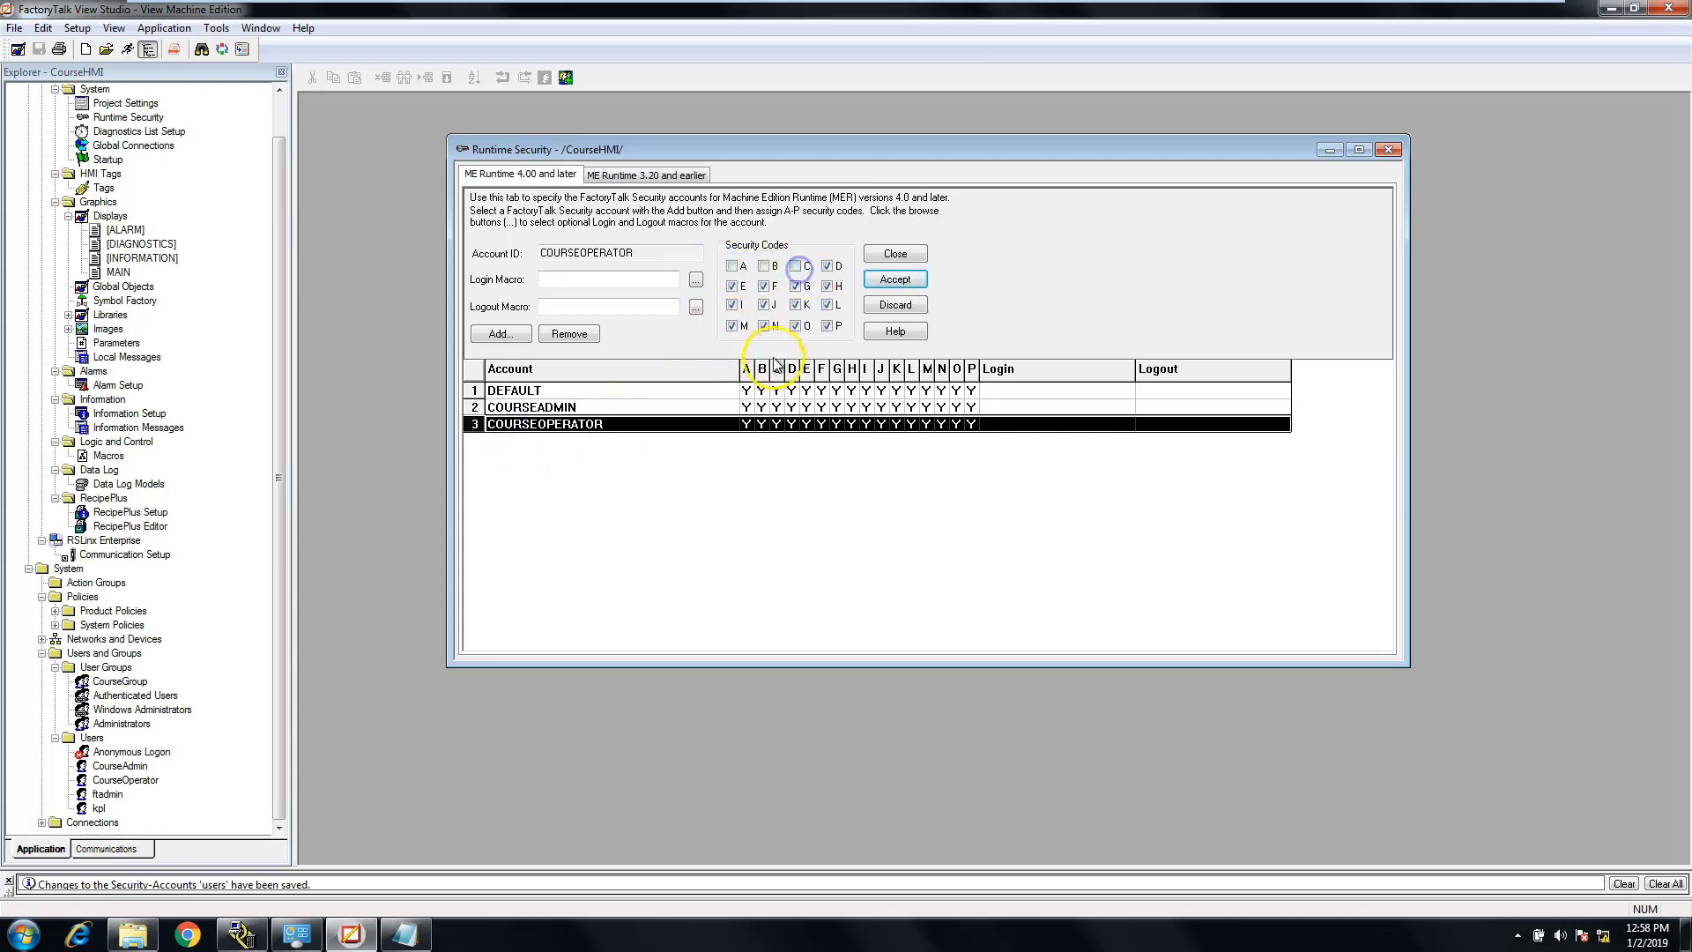
{"action": "left_click", "coordinate": [895, 279]}
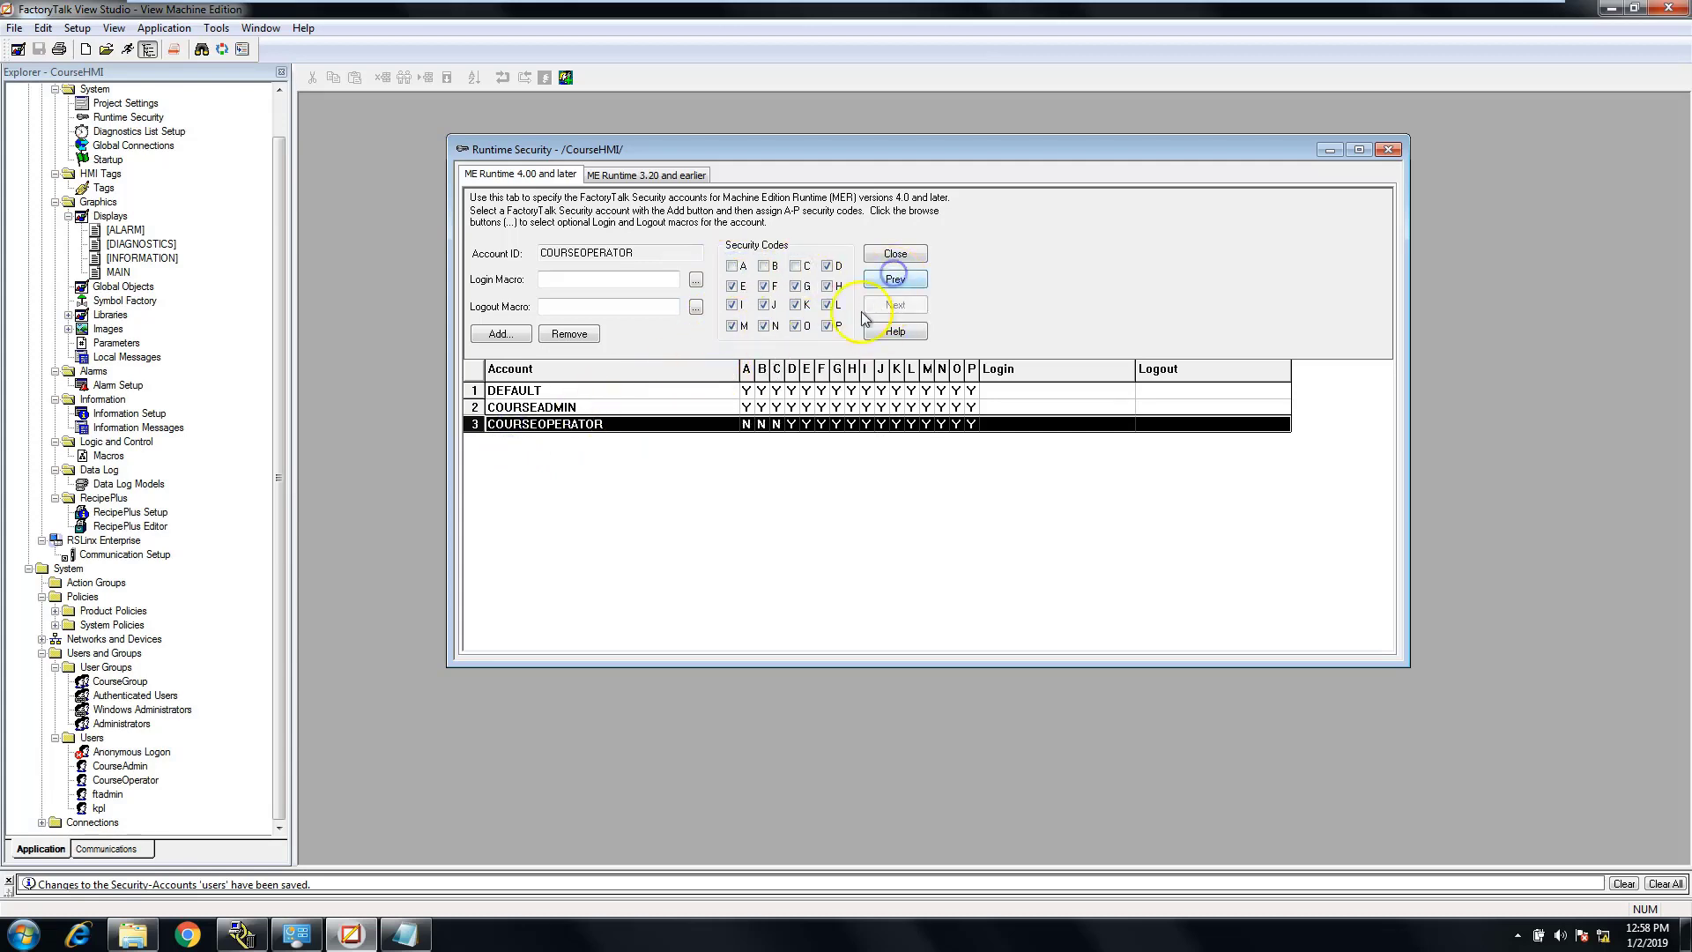
Step: Remove security codes A, B and C from the DEFAULT account and accept the change
{"action": "left_click", "coordinate": [481, 391]}
{"action": "left_click", "coordinate": [733, 266]}
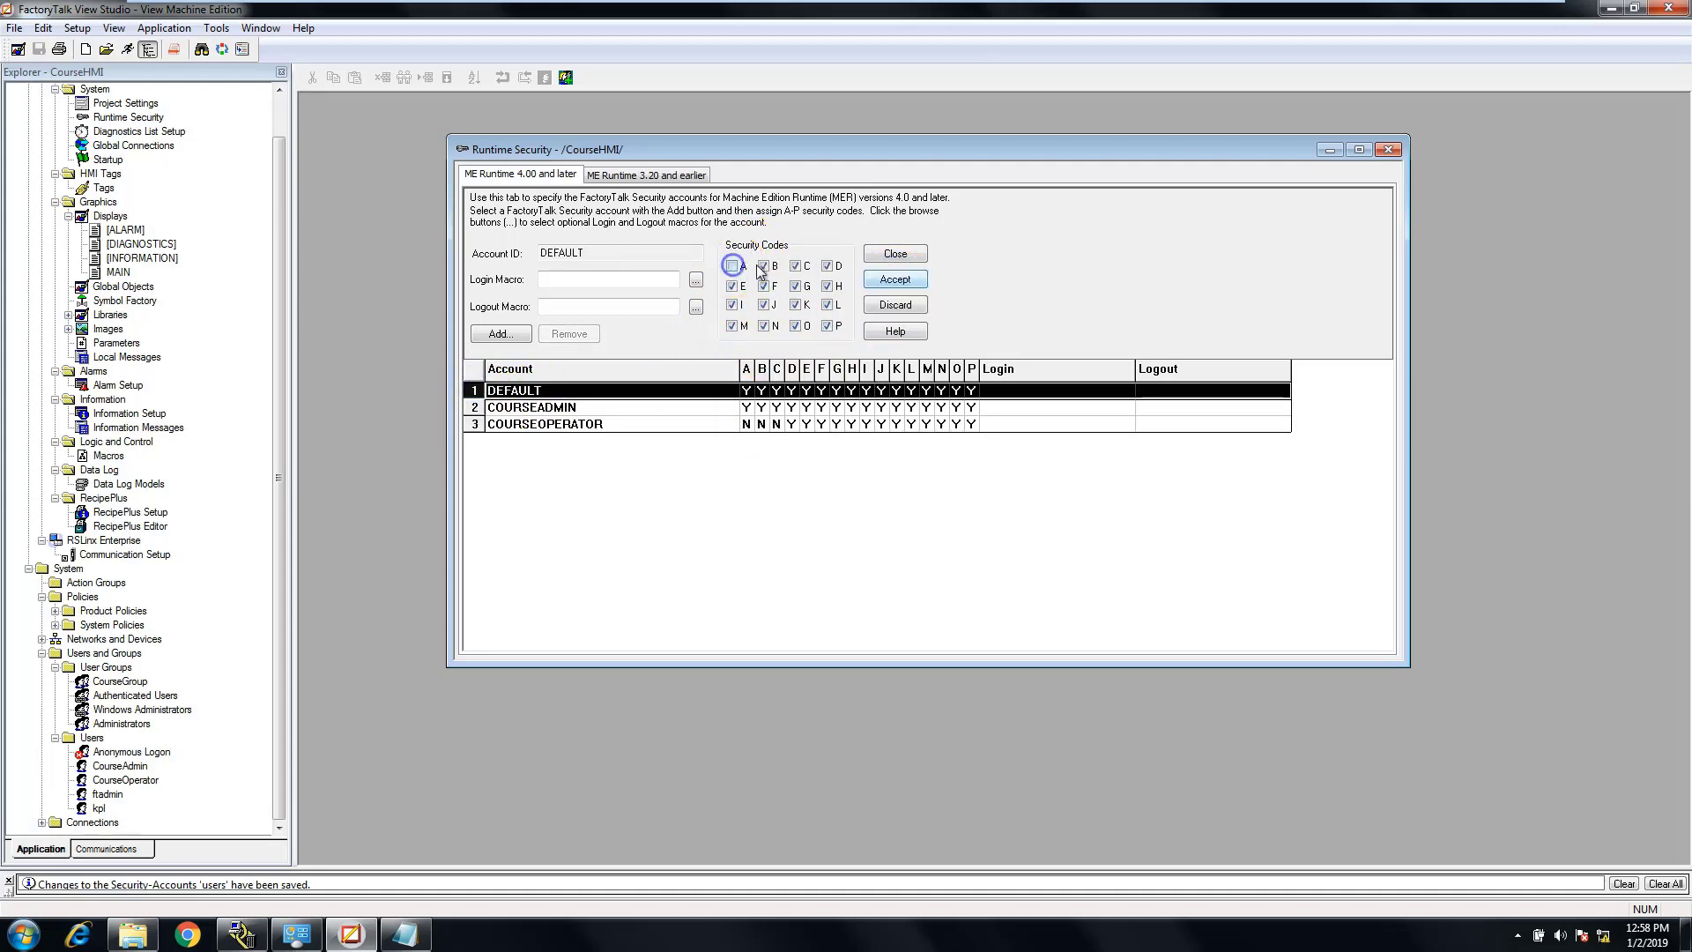
{"action": "left_click", "coordinate": [764, 266]}
{"action": "left_click", "coordinate": [894, 279]}
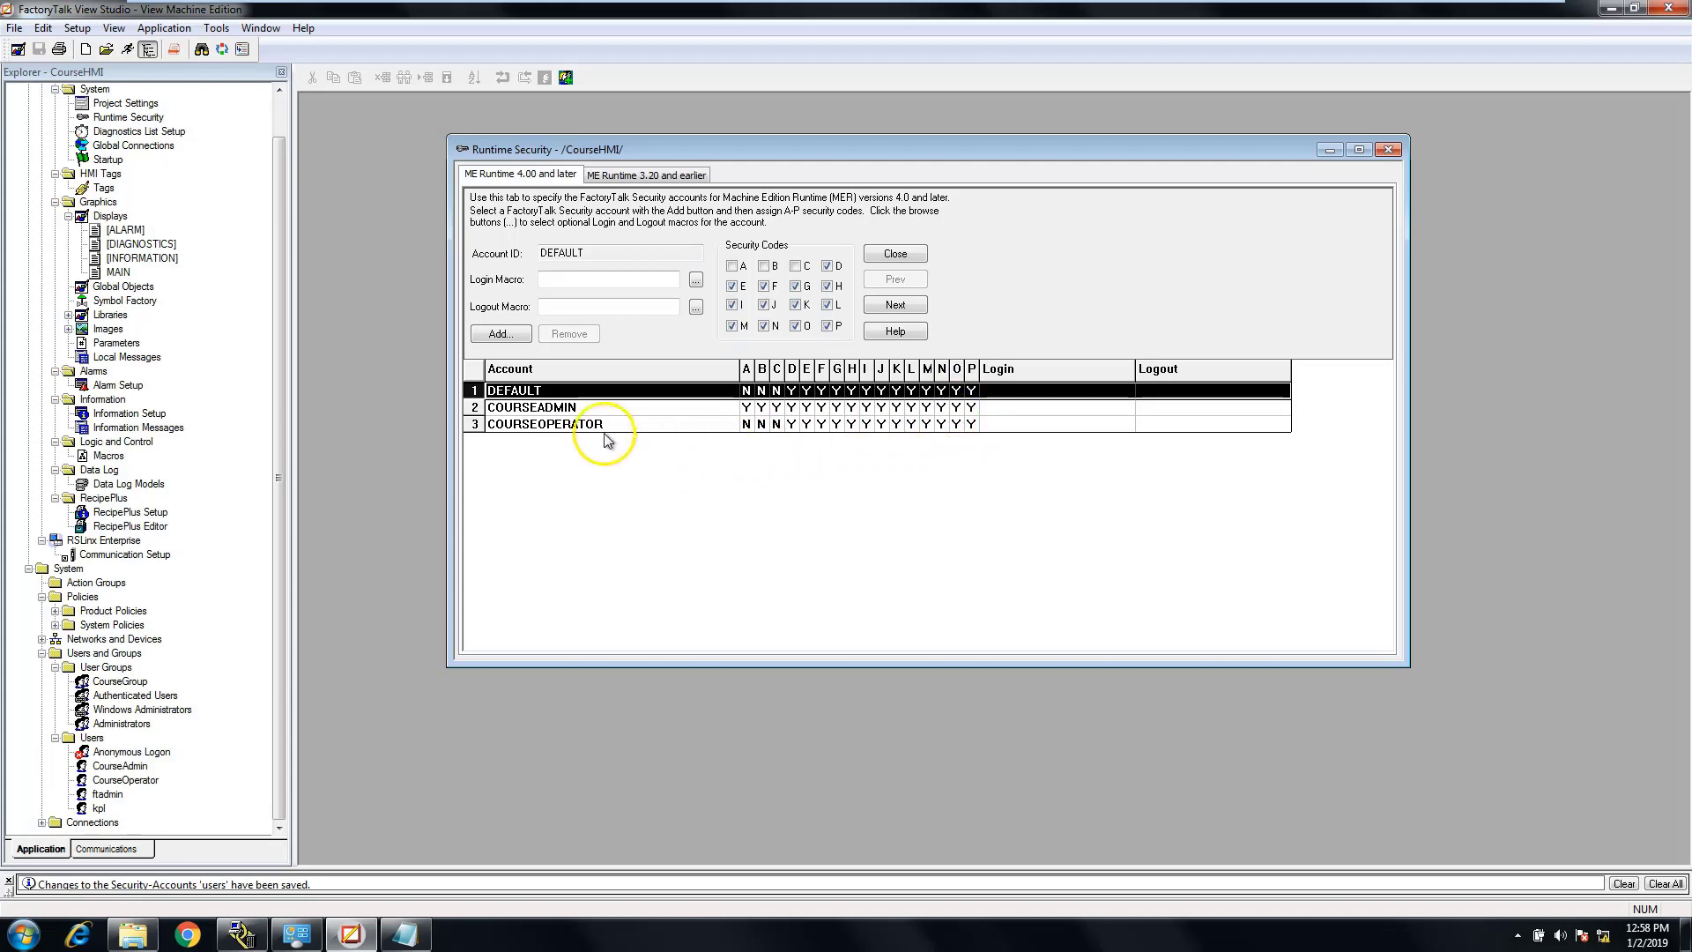
Step: Add the CourseGroup user group as an account in the Runtime Security settings
{"action": "left_click", "coordinate": [476, 409]}
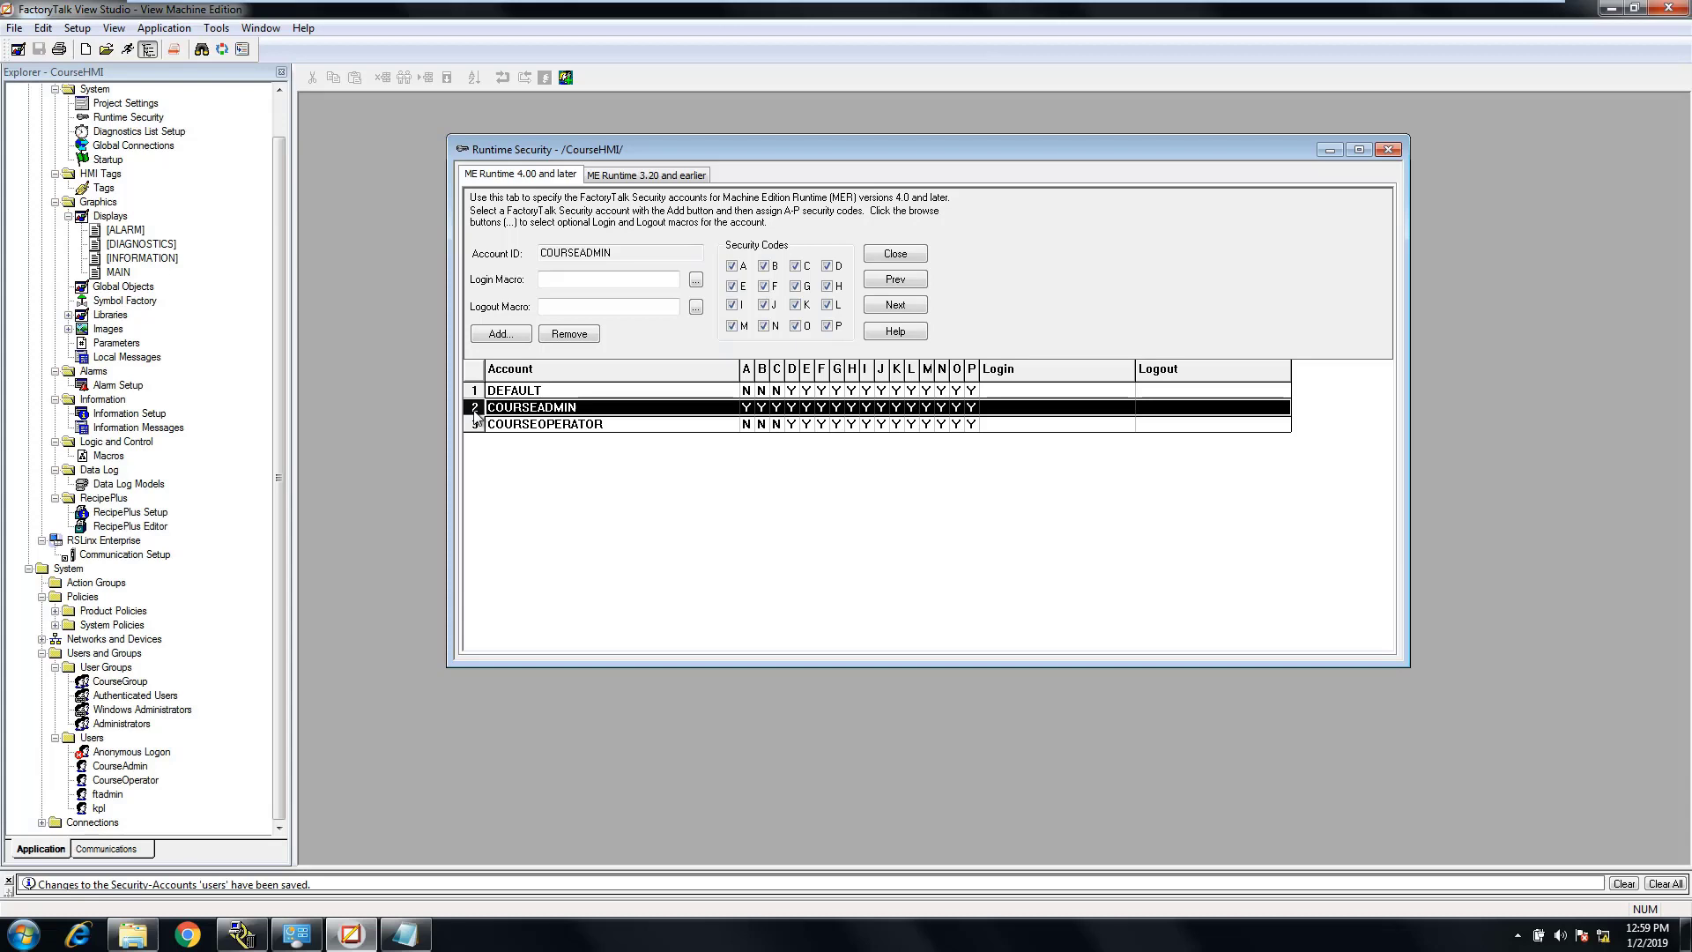
{"action": "left_click", "coordinate": [501, 334]}
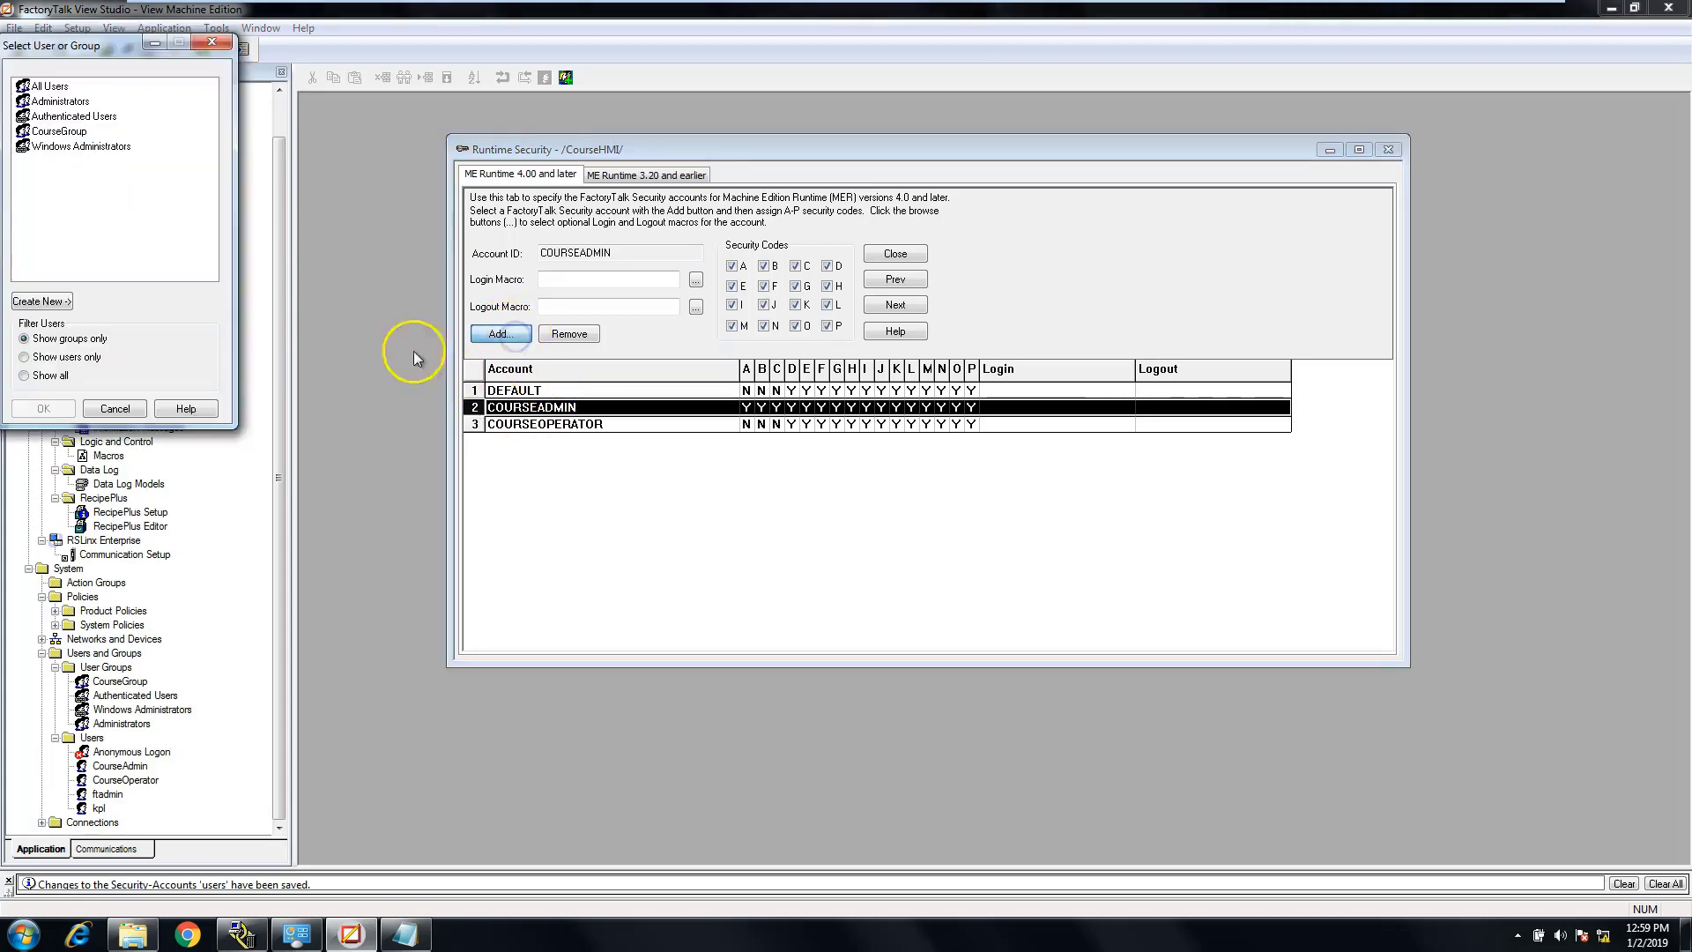
{"action": "left_click", "coordinate": [58, 131]}
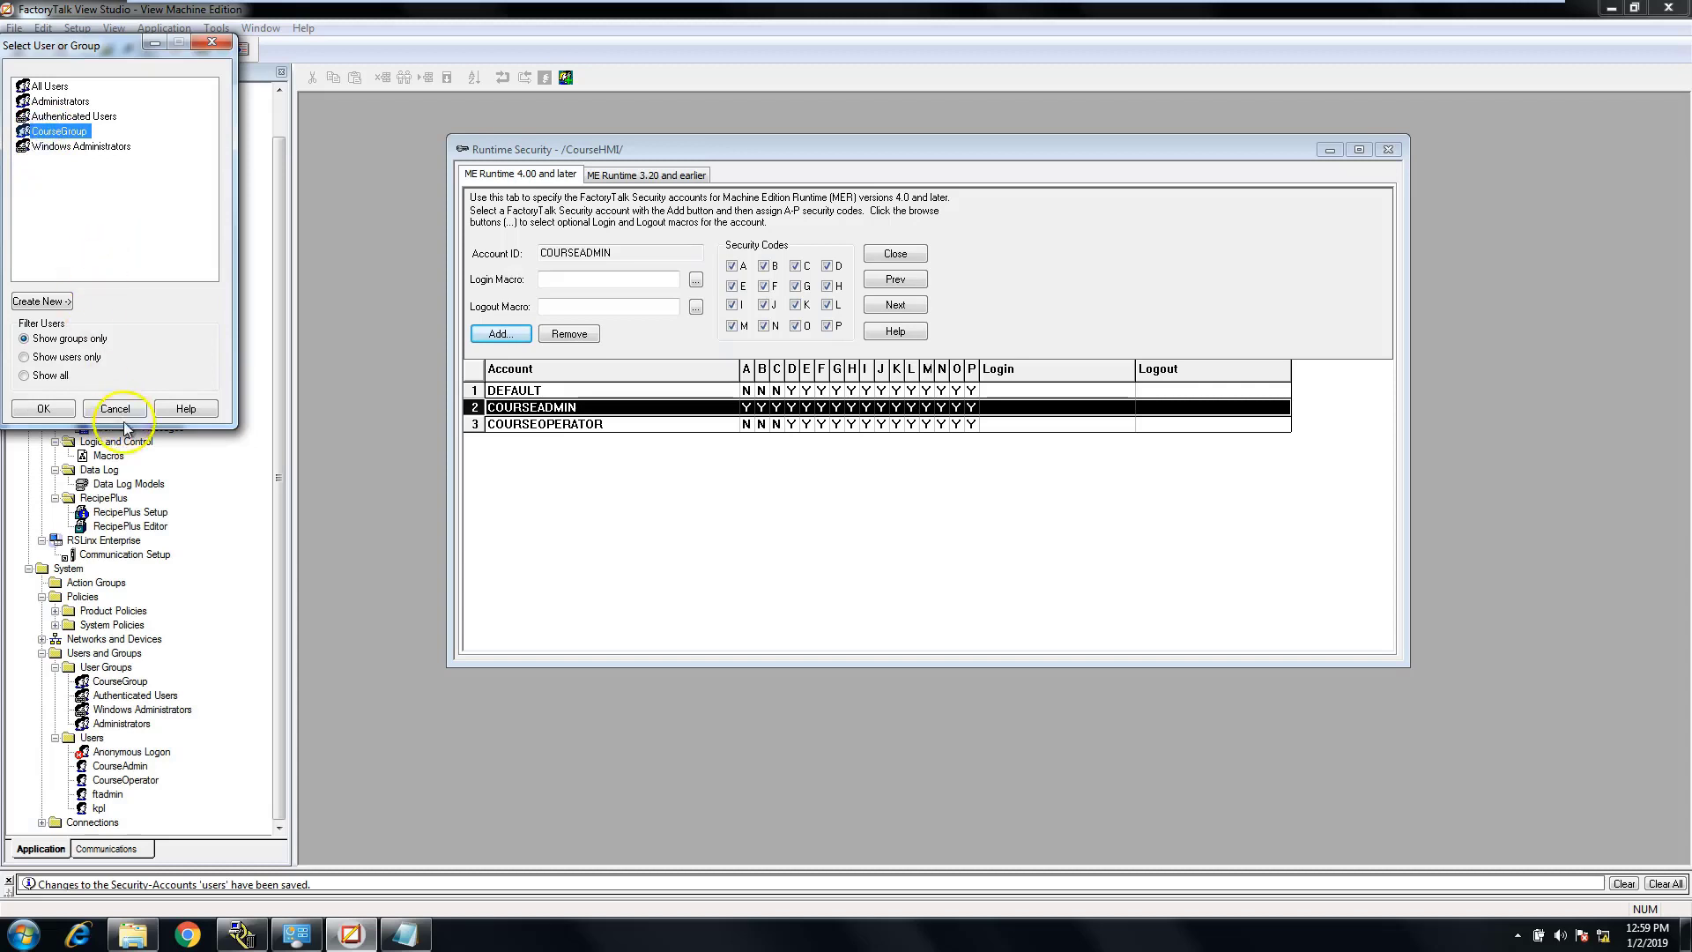
{"action": "left_click", "coordinate": [43, 409]}
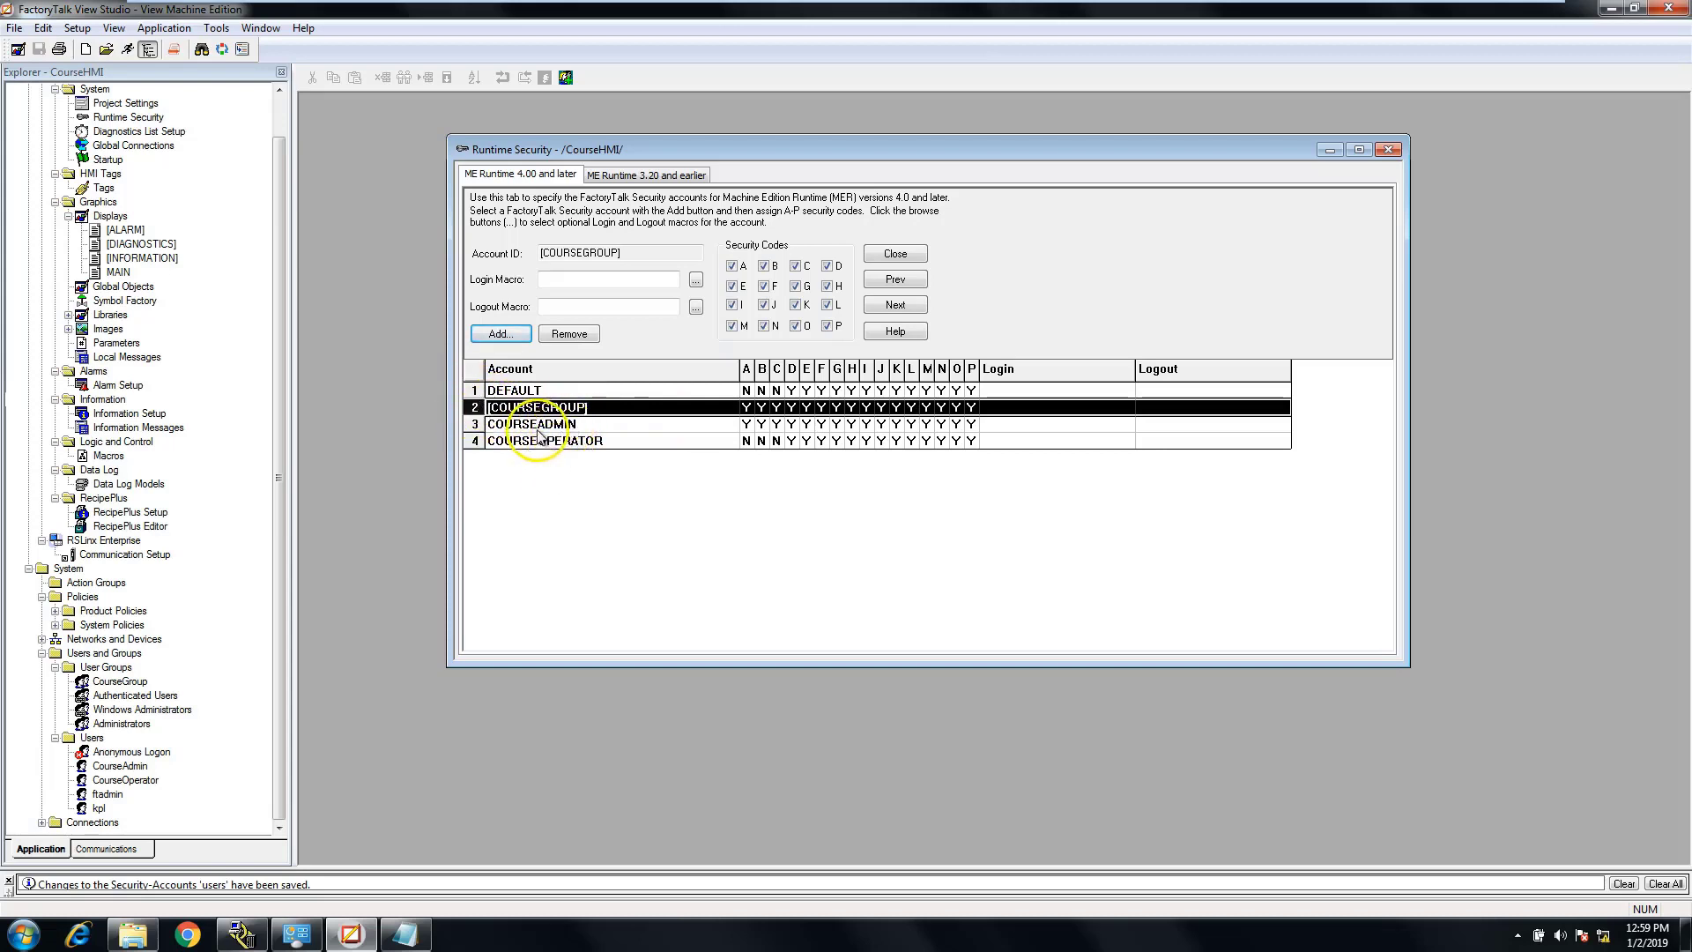
Step: Compare the COURSEADMIN and COURSEOPERATOR accounts and remove the COURSEGROUP account from the Runtime Security settings
{"action": "left_click", "coordinate": [474, 426]}
{"action": "left_click", "coordinate": [476, 440]}
{"action": "left_click", "coordinate": [474, 424]}
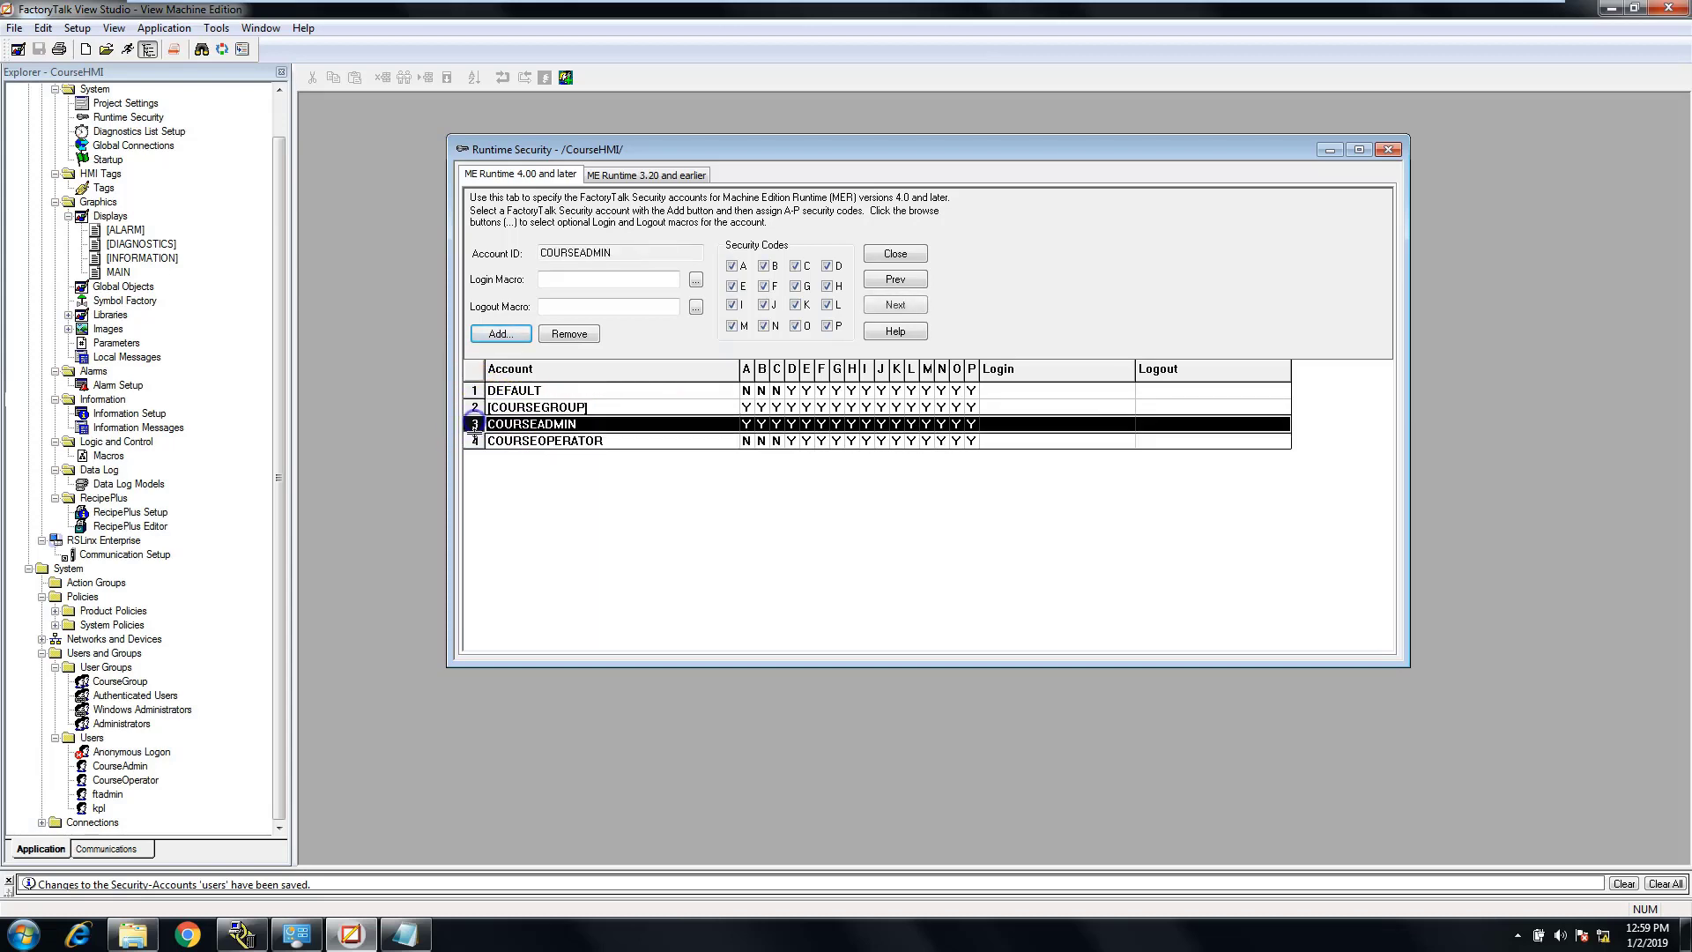
{"action": "left_click", "coordinate": [476, 440]}
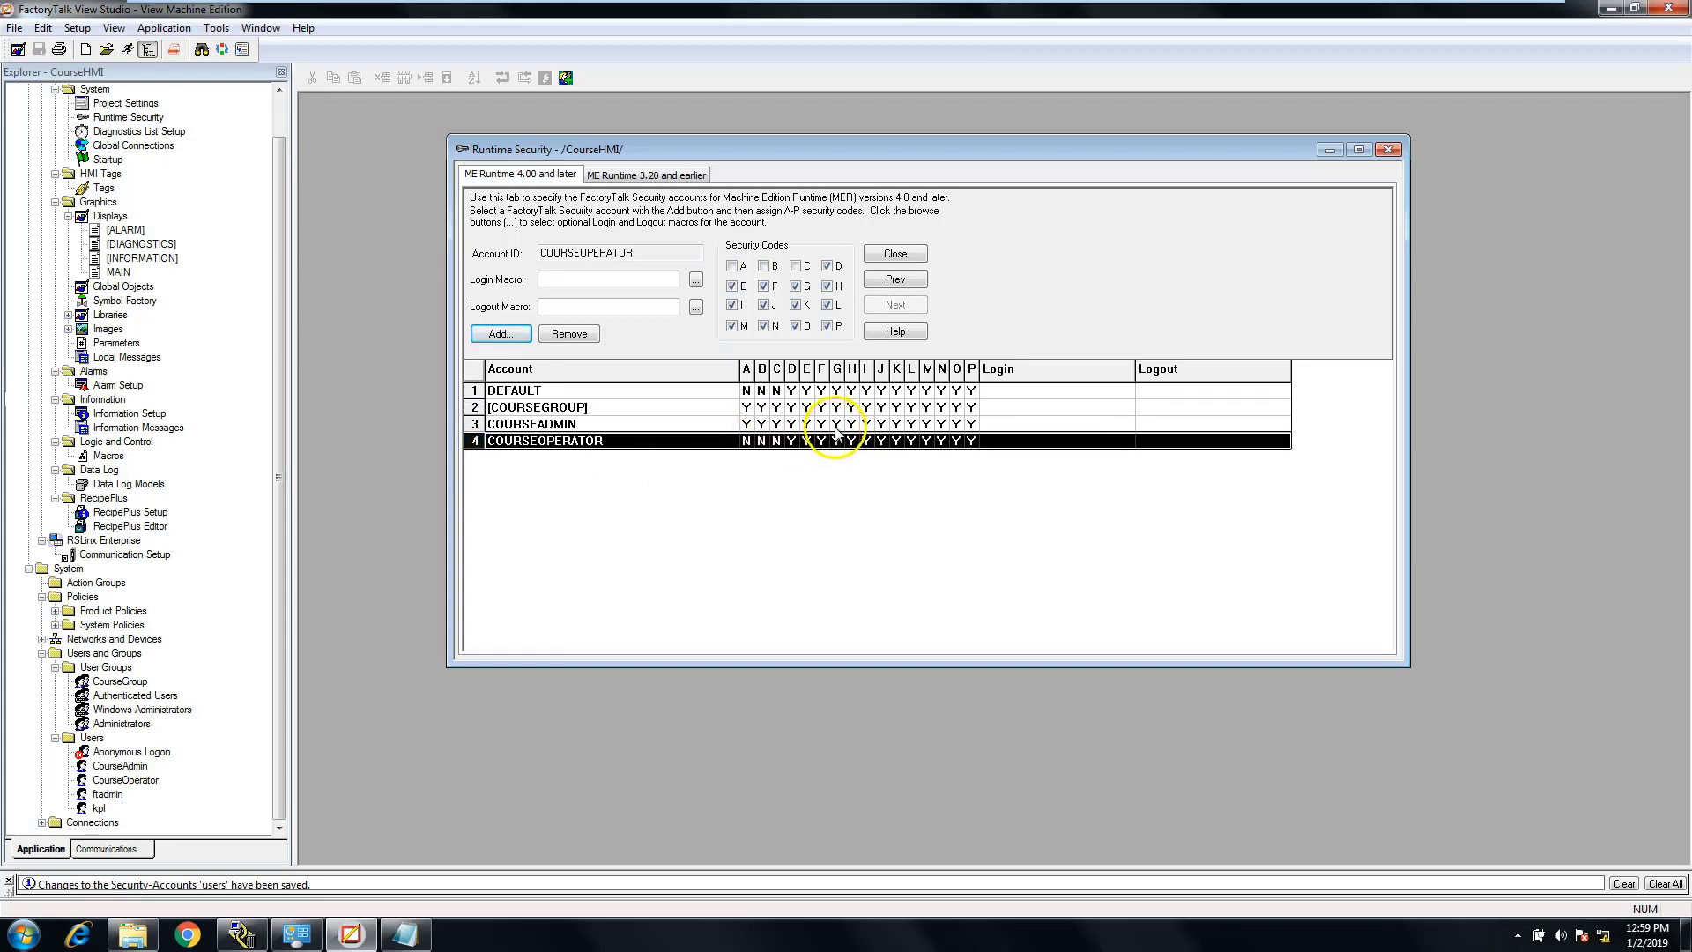
{"action": "left_click", "coordinate": [476, 407]}
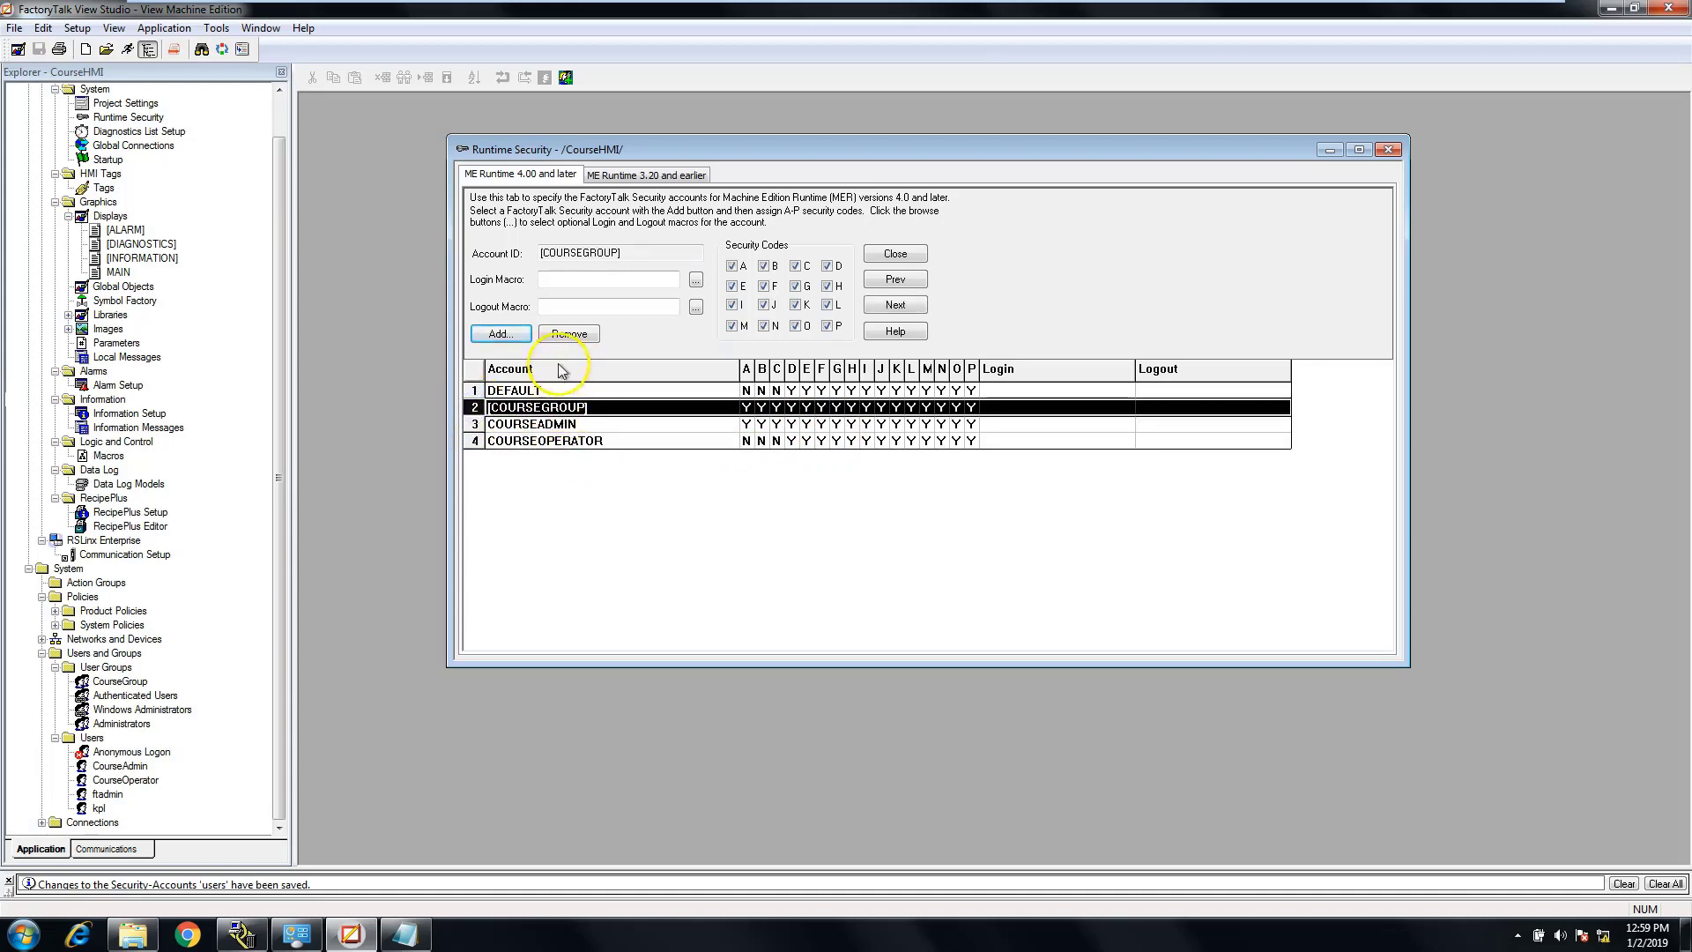
{"action": "left_click", "coordinate": [572, 335]}
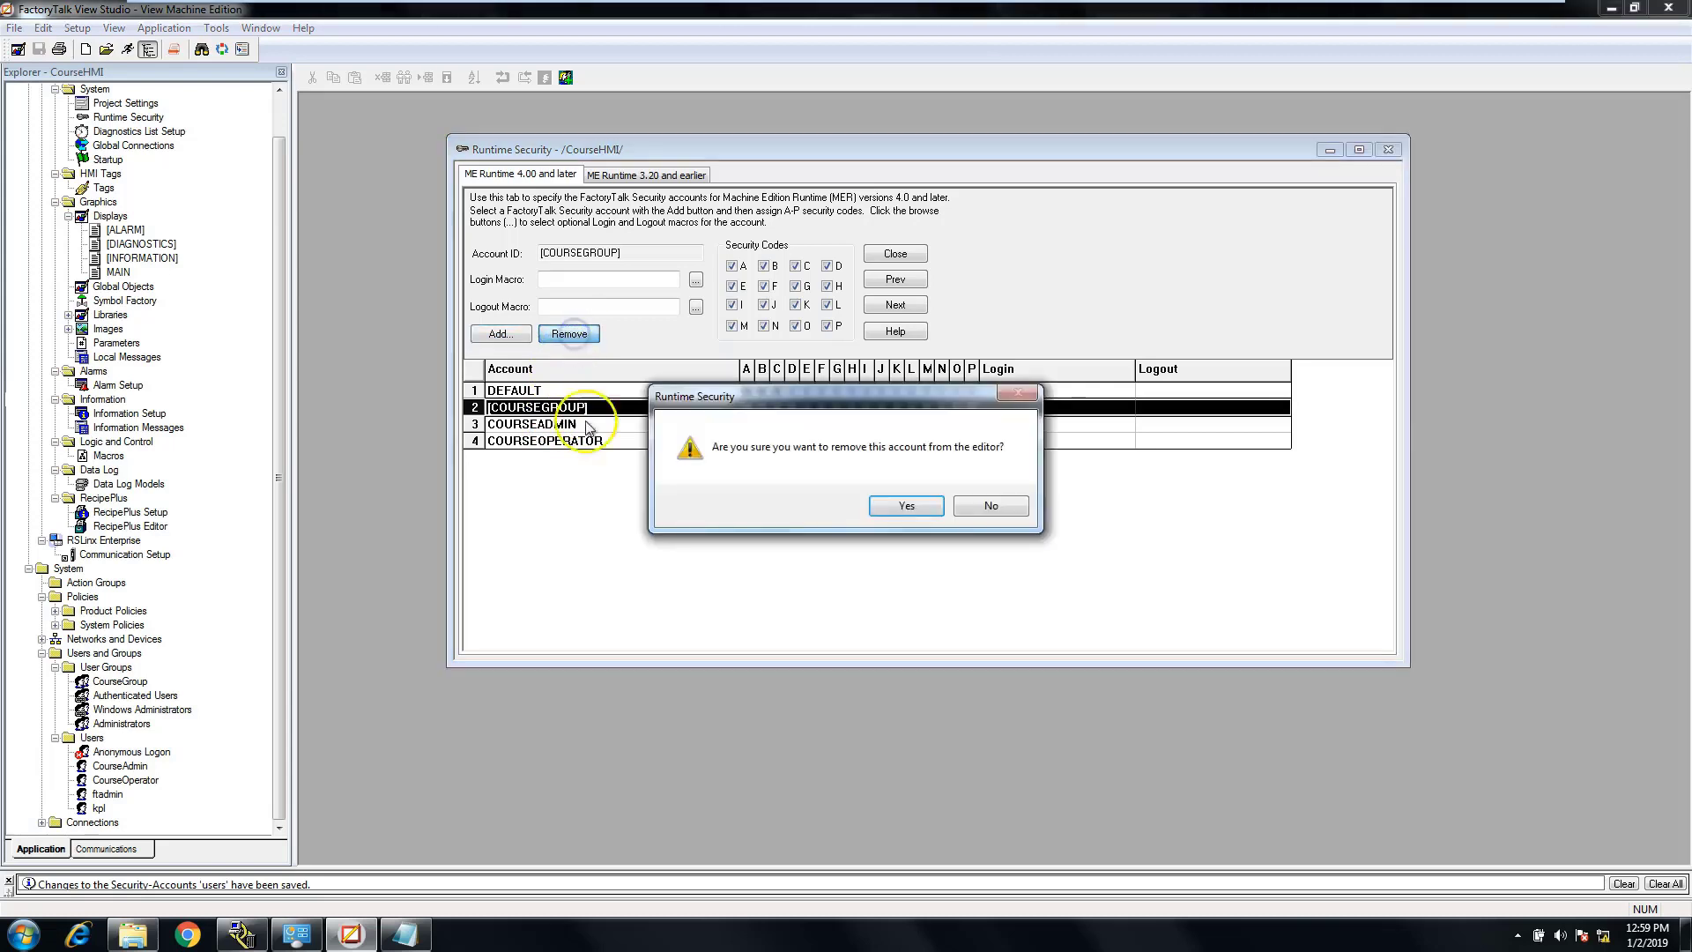
{"action": "left_click", "coordinate": [907, 509]}
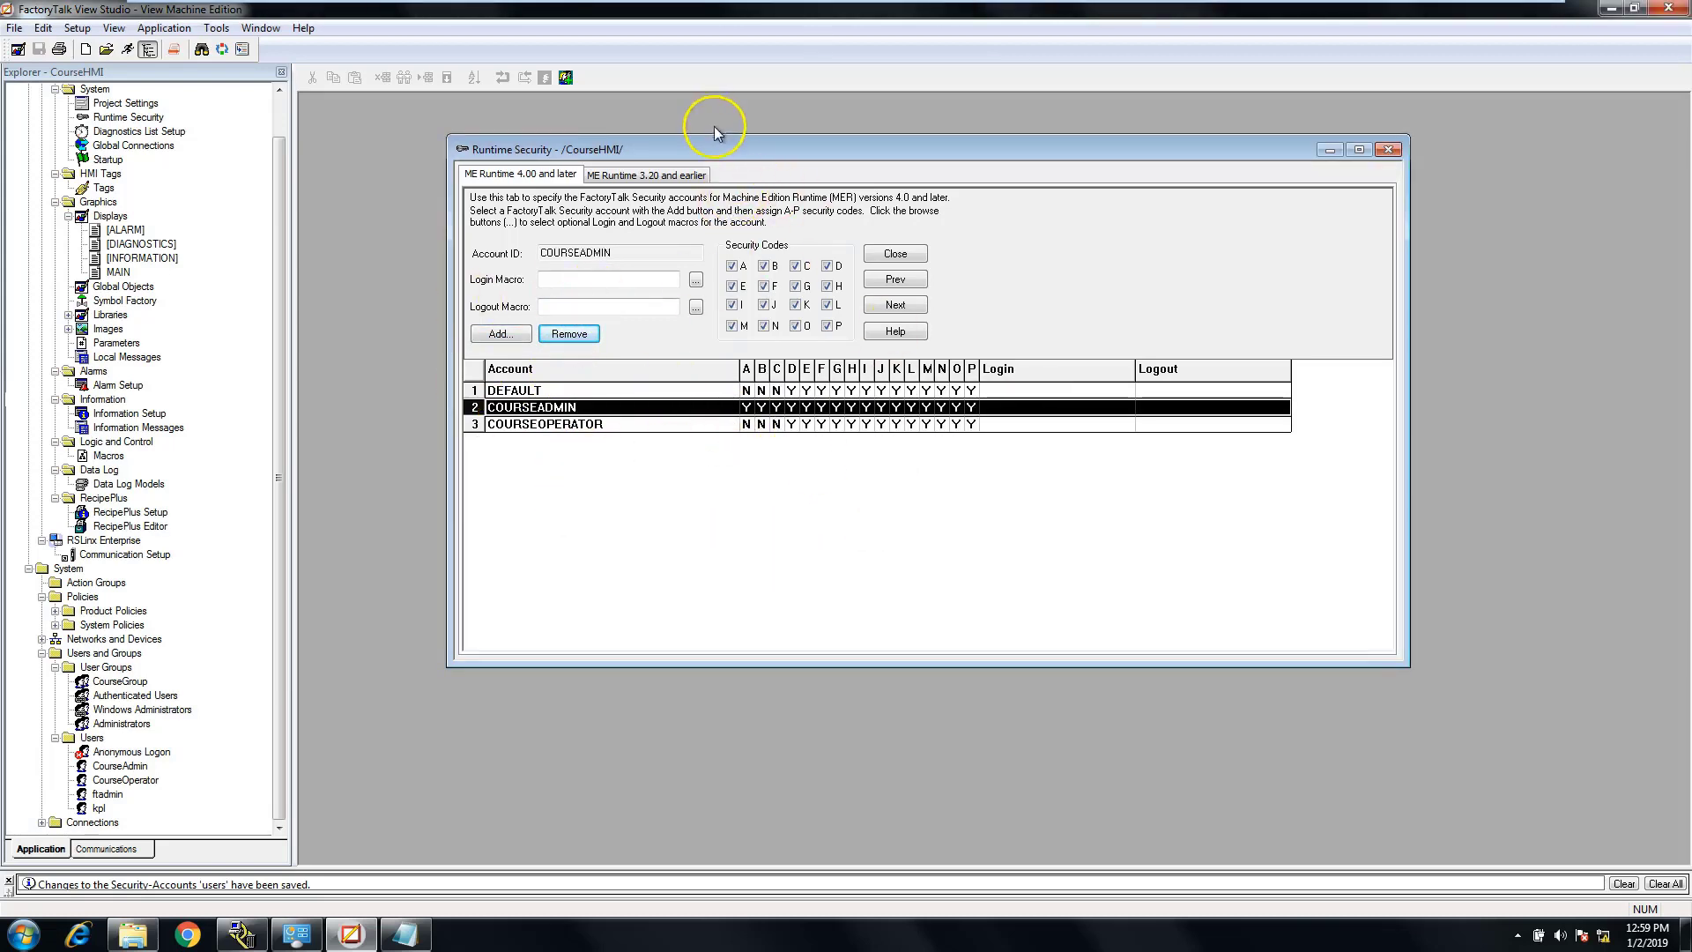
Step: Review the DEFAULT, COURSEADMIN and COURSEOPERATOR accounts, then close the Runtime Security editor and save its changes
{"action": "left_click_drag", "start_coordinate": [721, 150], "coordinate": [606, 129]}
{"action": "left_click", "coordinate": [591, 156]}
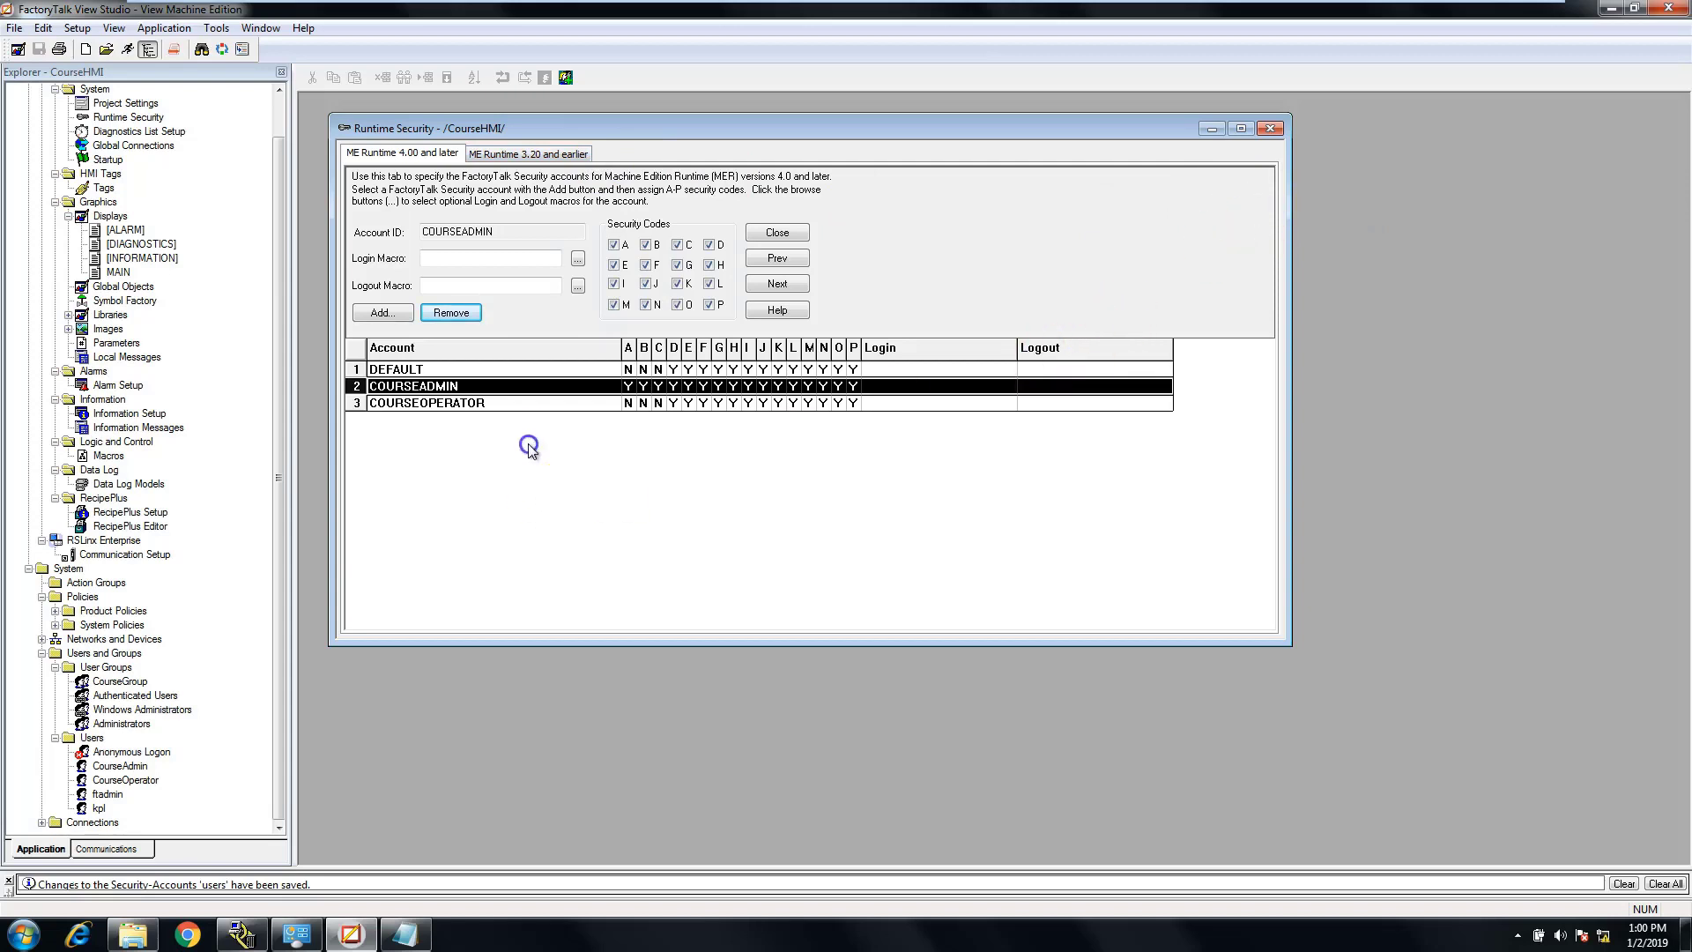
{"action": "left_click", "coordinate": [398, 371]}
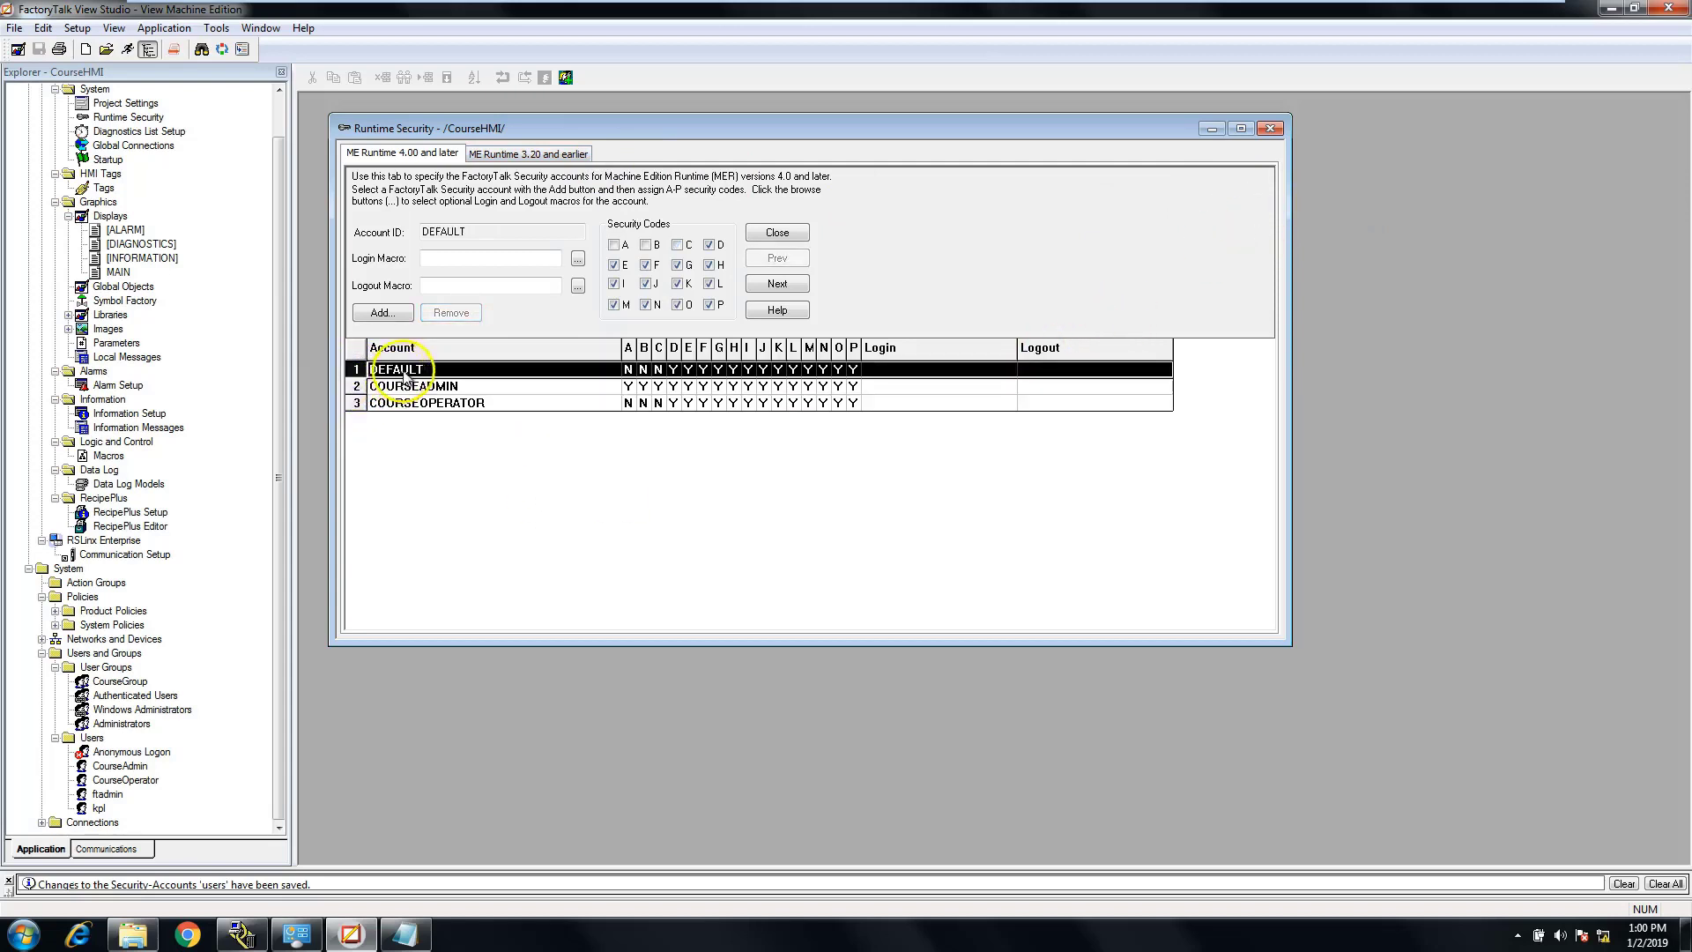
{"action": "left_click", "coordinate": [371, 389]}
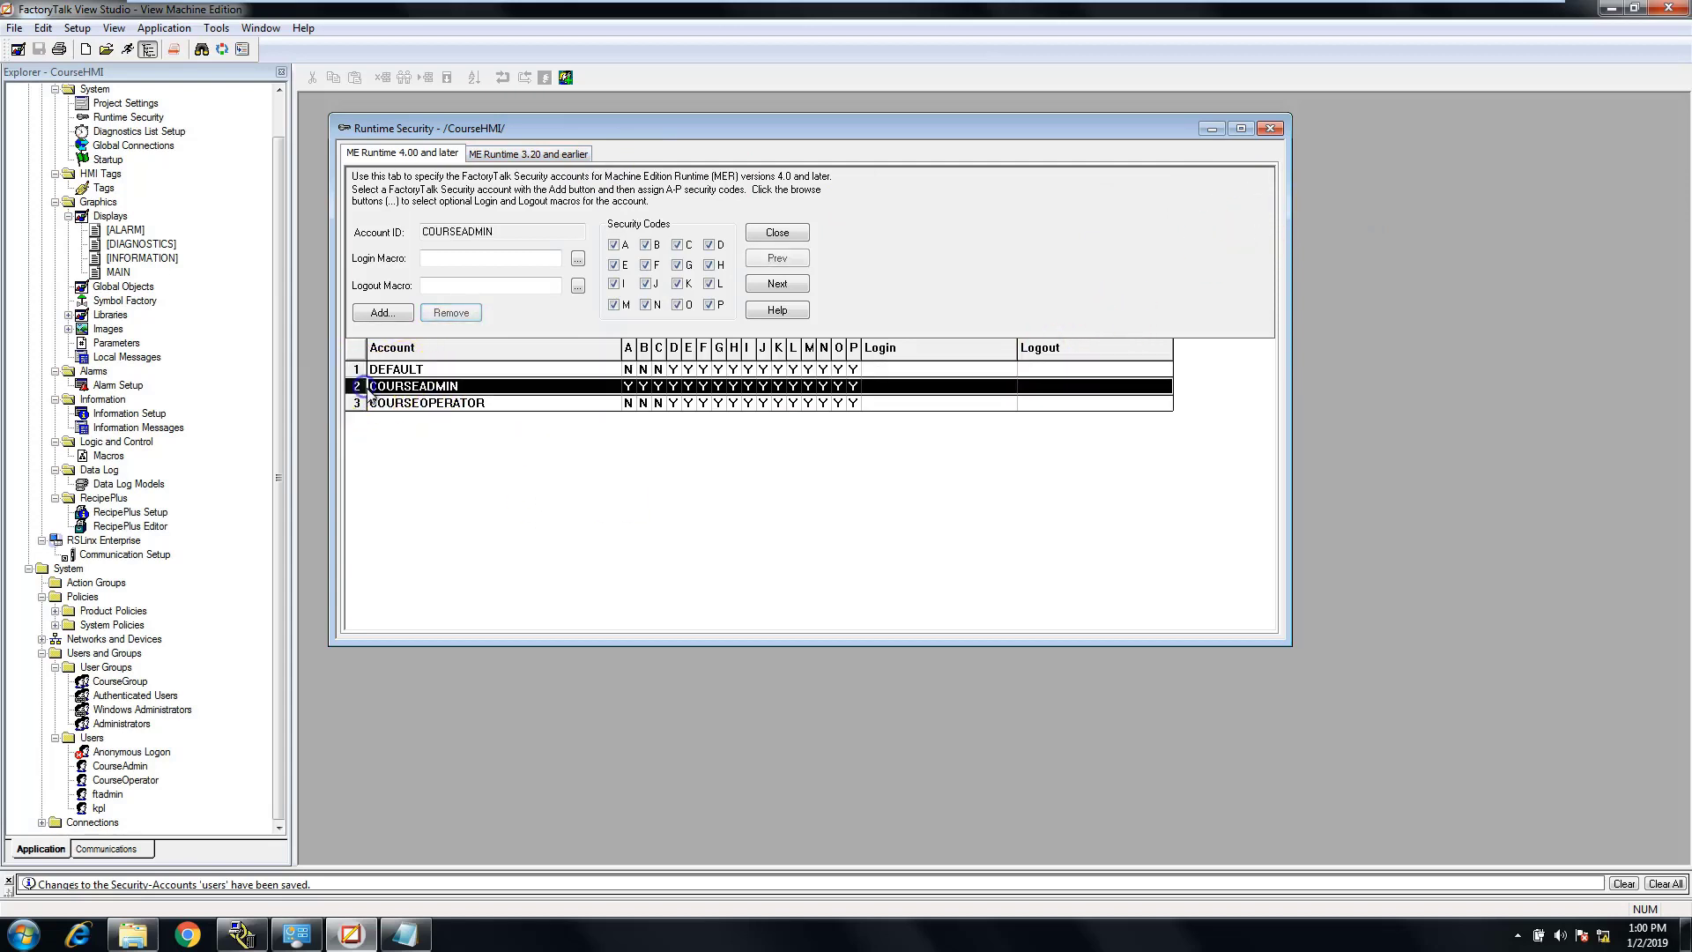
{"action": "left_click", "coordinate": [368, 404]}
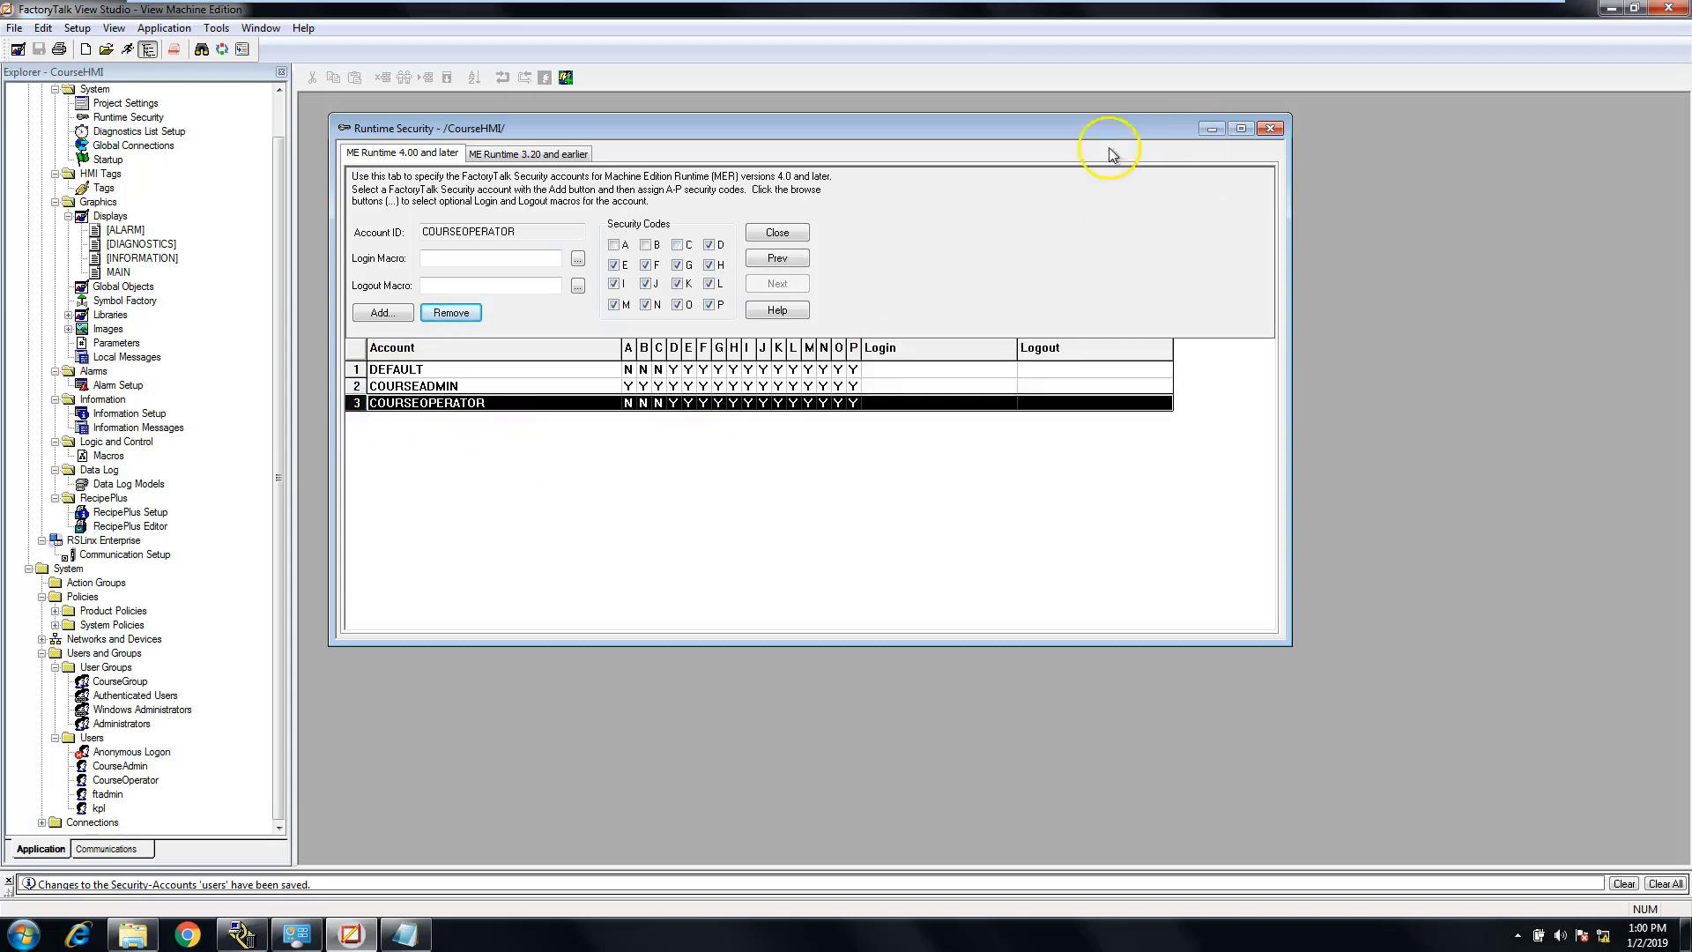
{"action": "left_click", "coordinate": [1272, 130]}
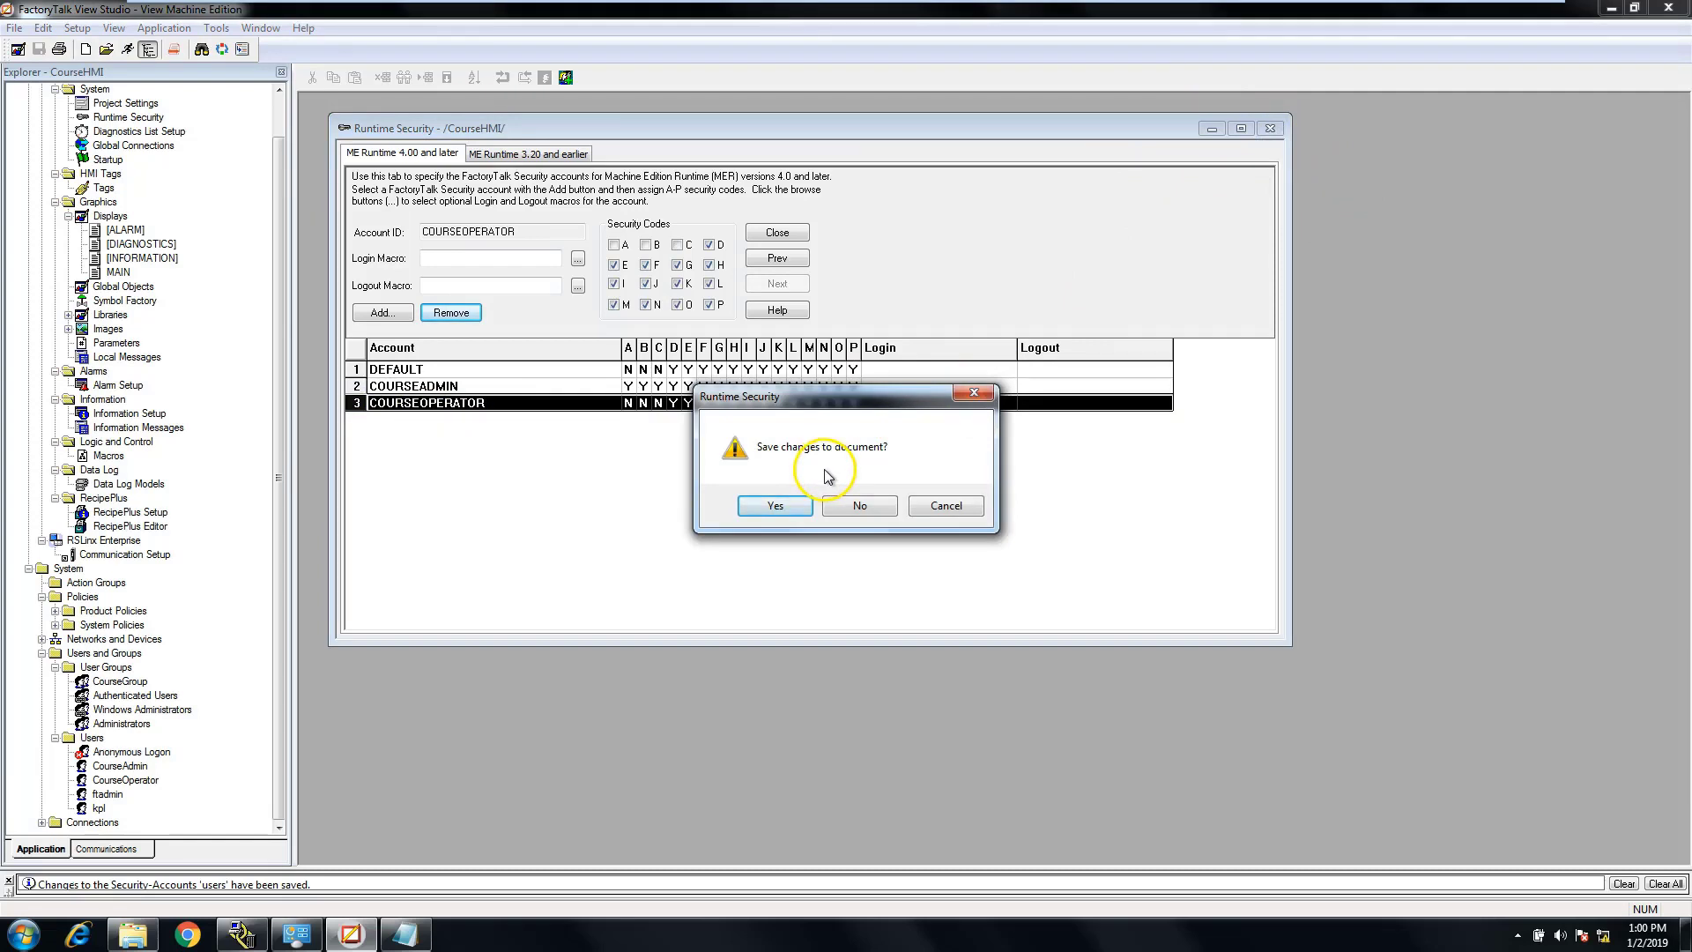
{"action": "left_click", "coordinate": [763, 516]}
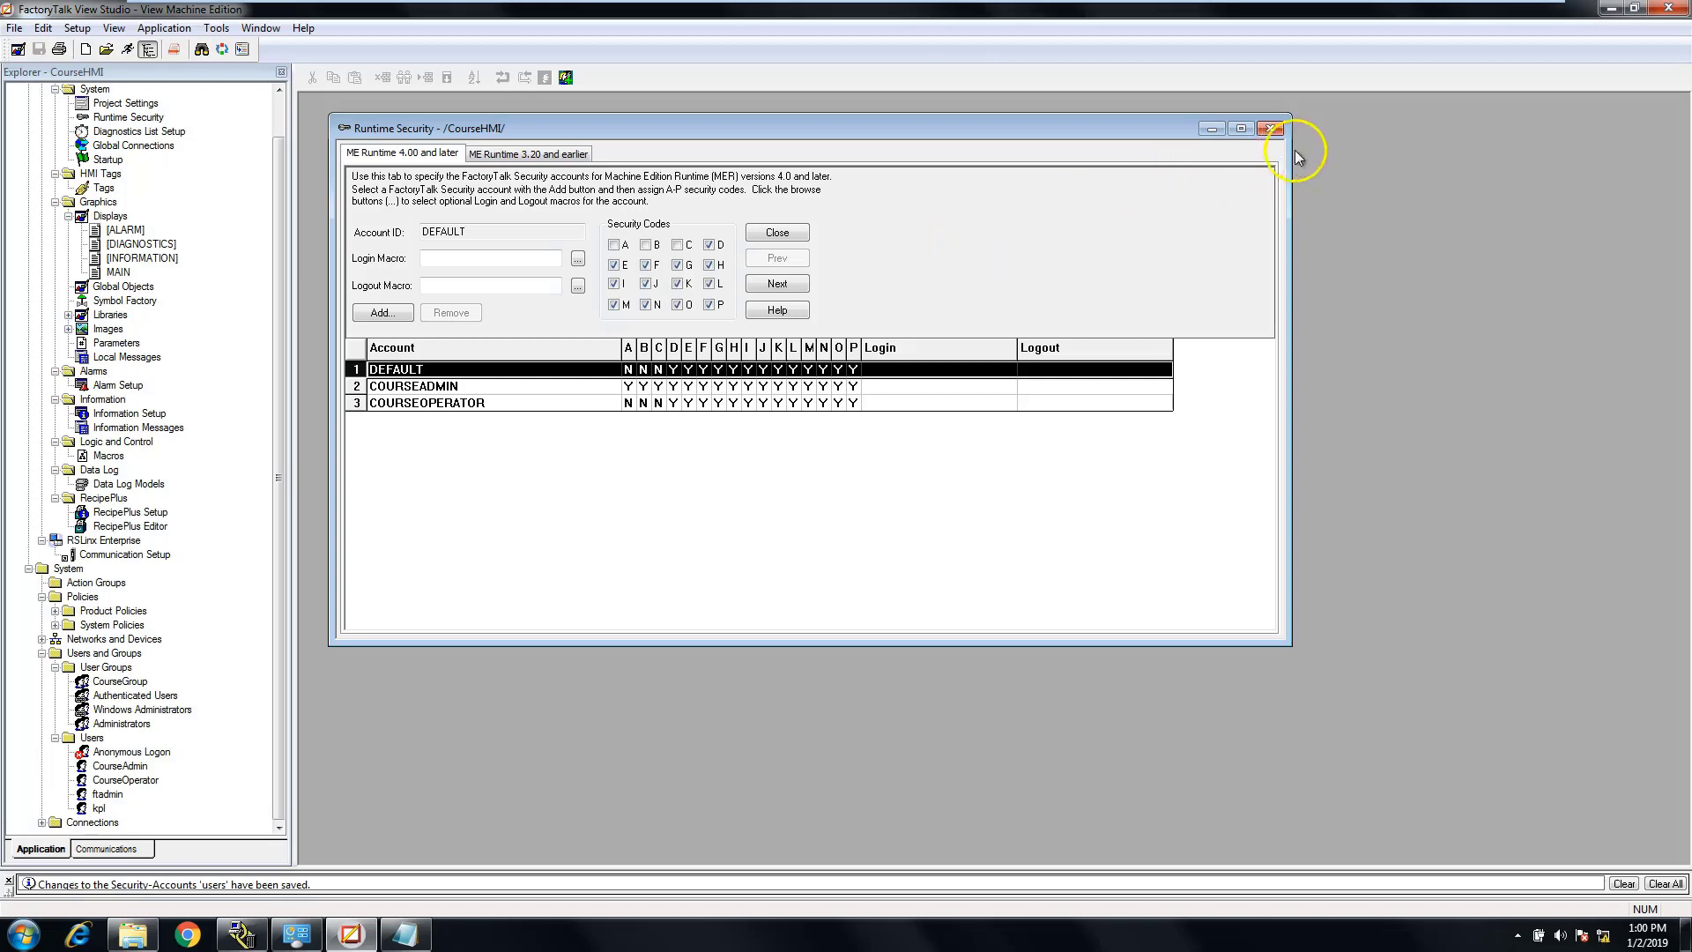
{"action": "left_click", "coordinate": [1273, 128]}
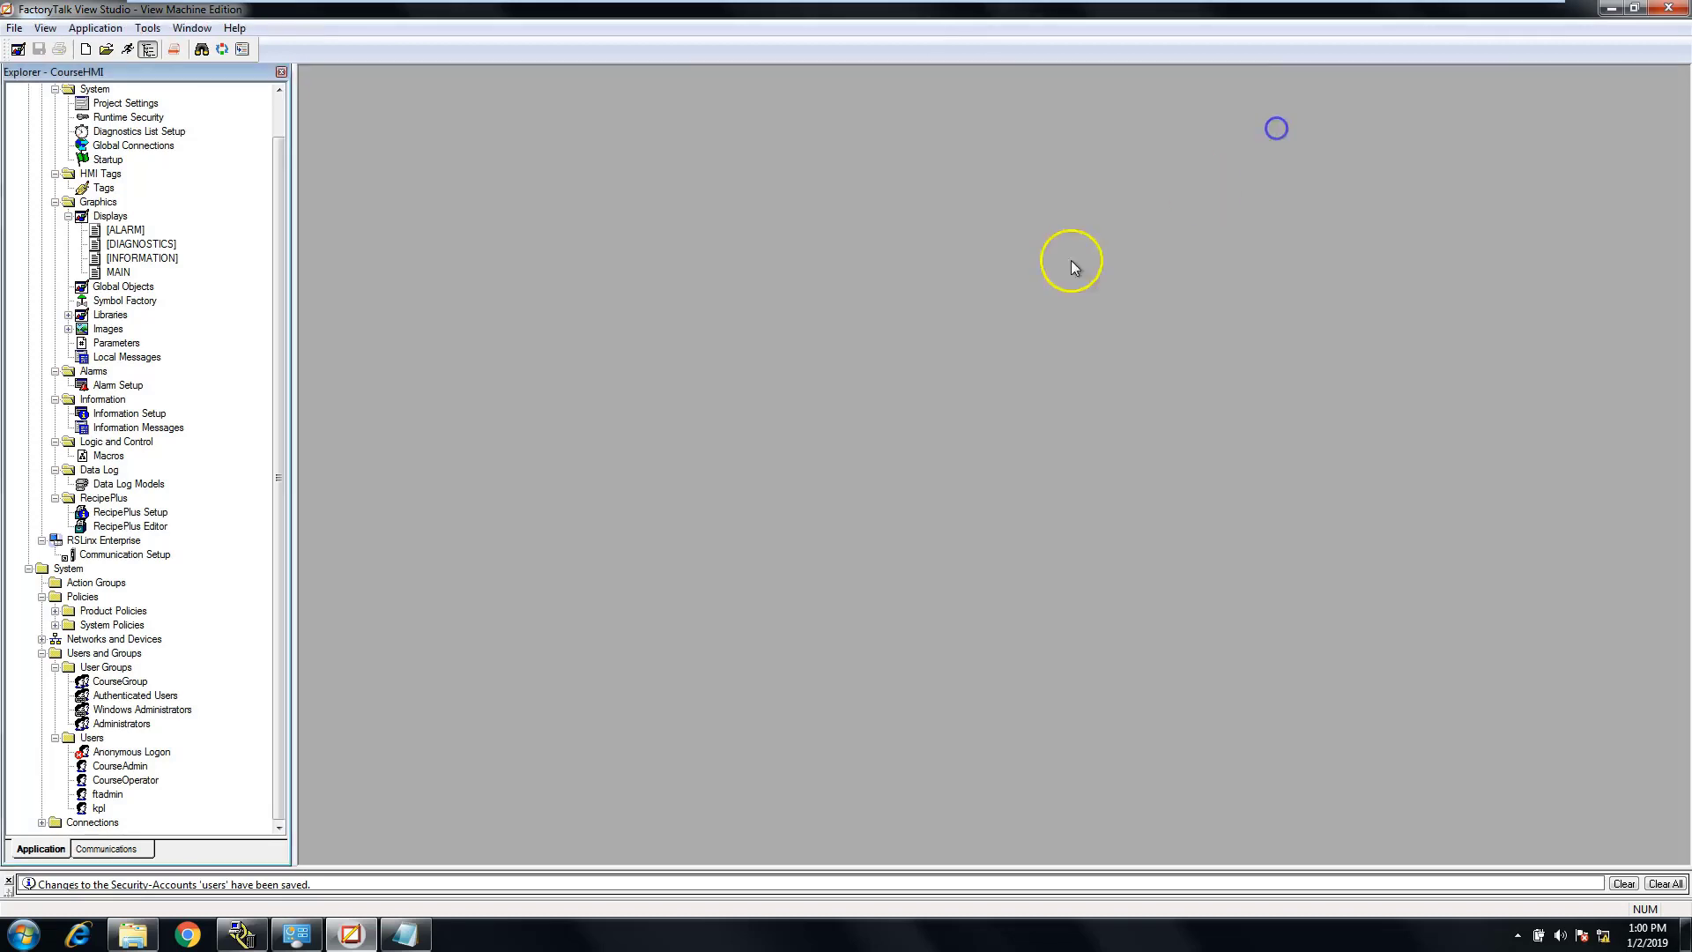
Step: Collapse the User Groups and Users folders, and reopen Runtime Security to check the saved account codes before closing it
{"action": "left_click", "coordinate": [55, 667]}
{"action": "double_click", "coordinate": [67, 723]}
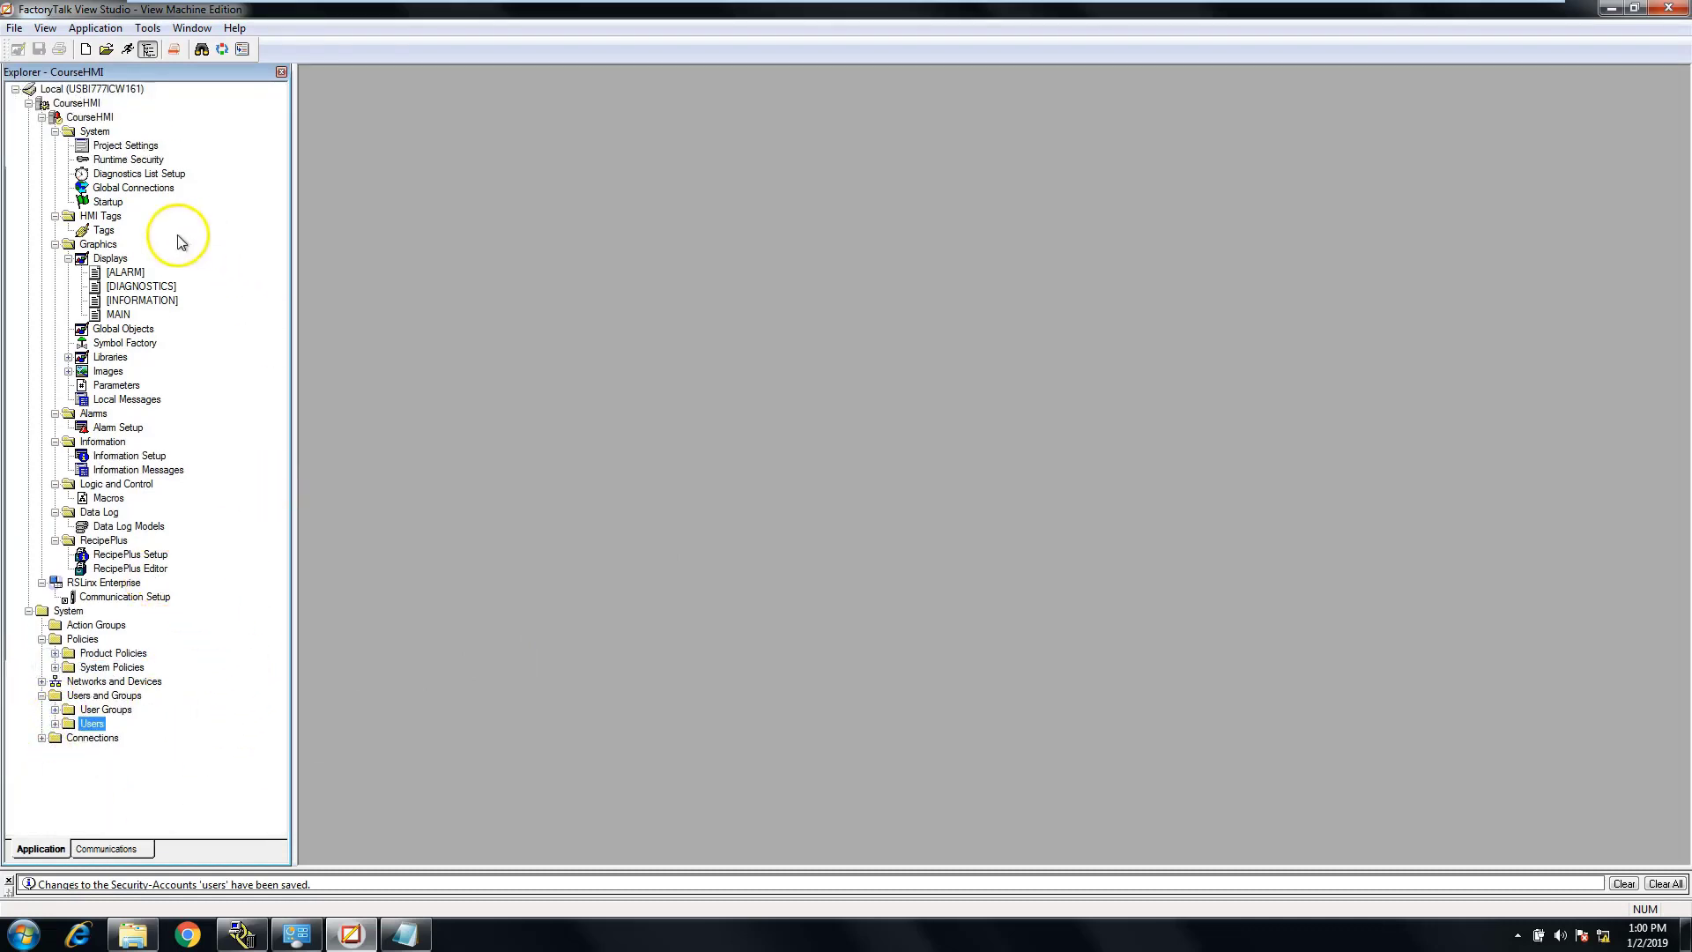
{"action": "double_click", "coordinate": [139, 163]}
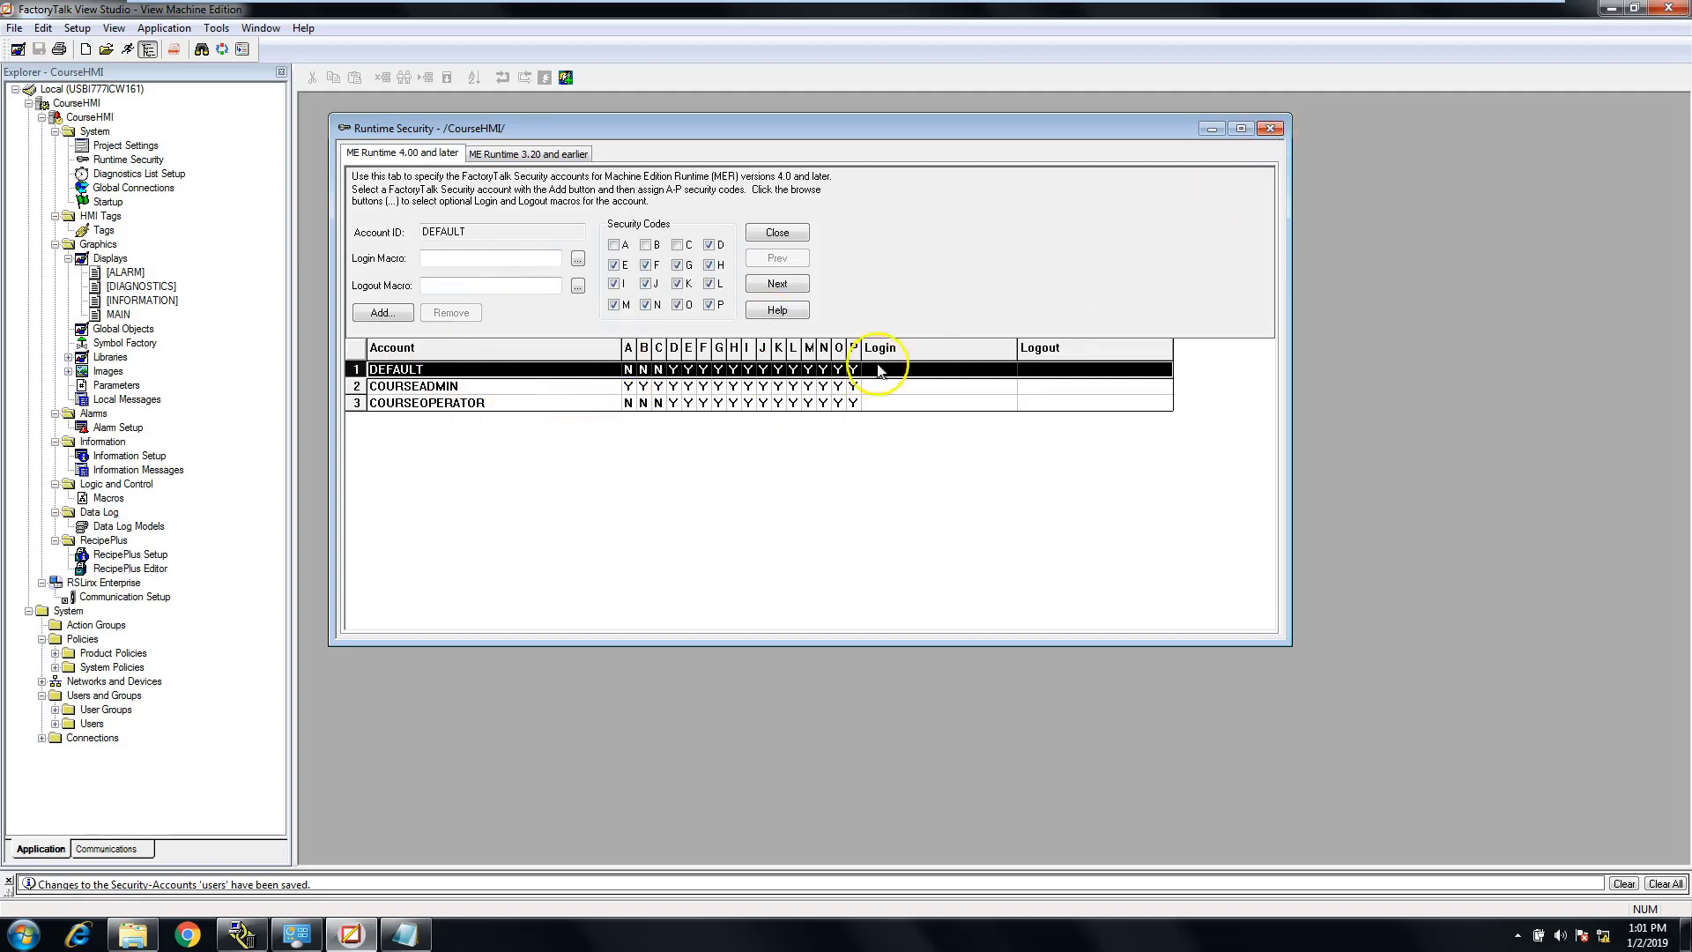
{"action": "left_click", "coordinate": [1271, 130]}
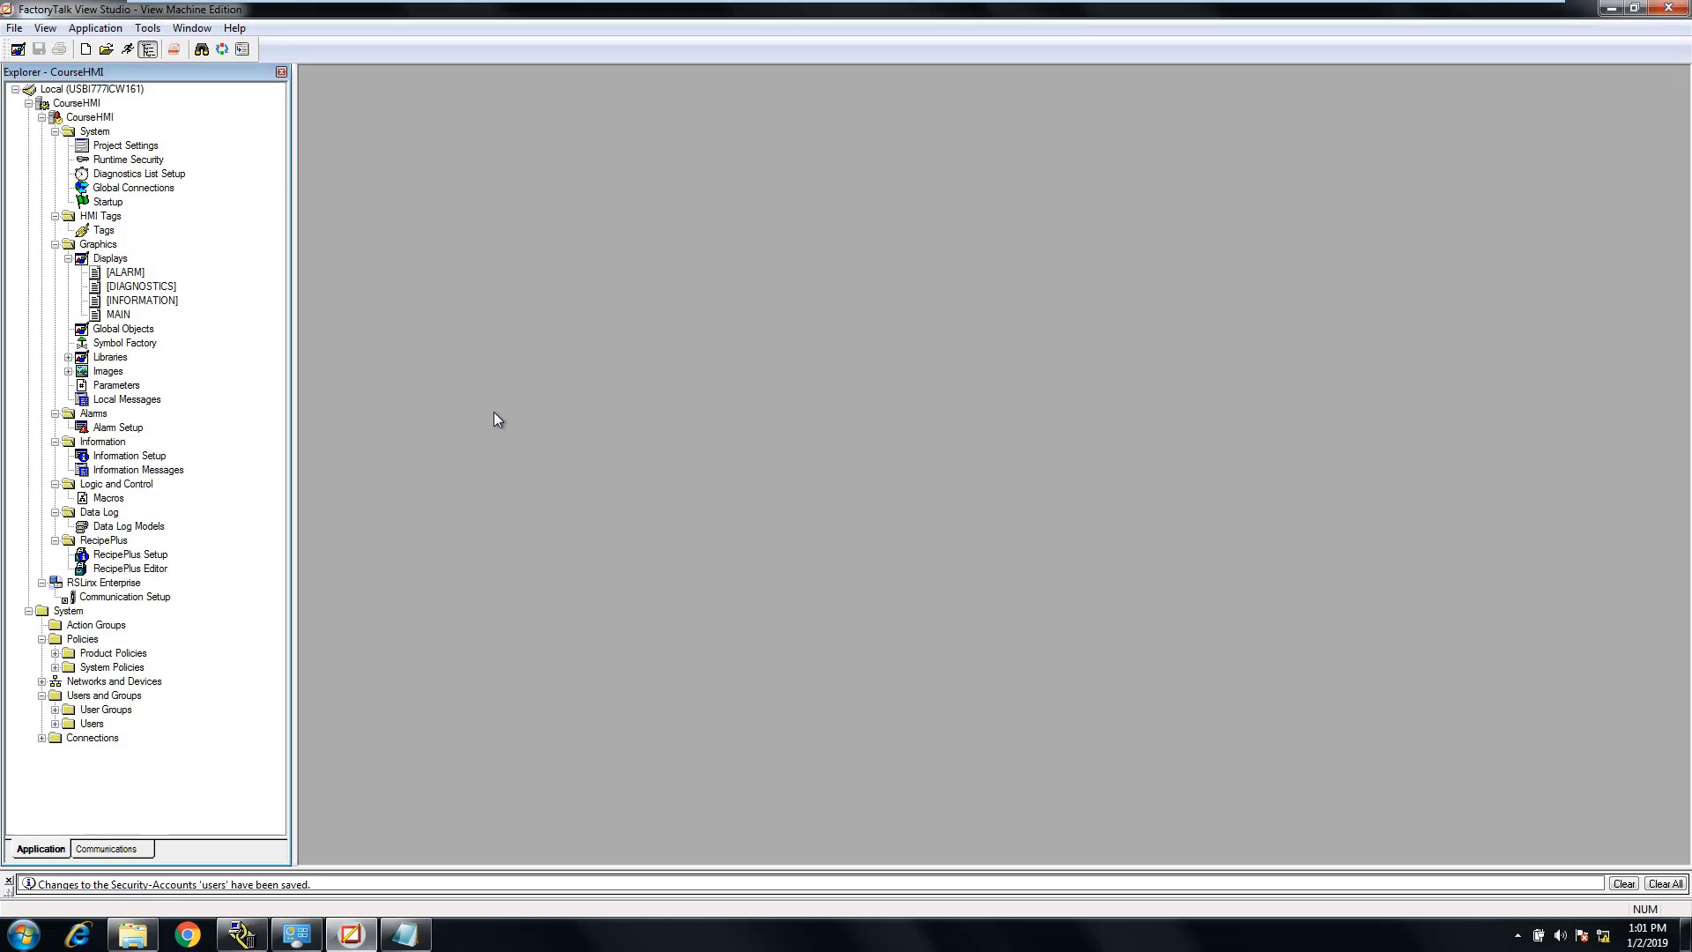
Step: Collapse the Policies folder and the Users and Groups folder under System in the project tree
{"action": "left_click", "coordinate": [41, 638]}
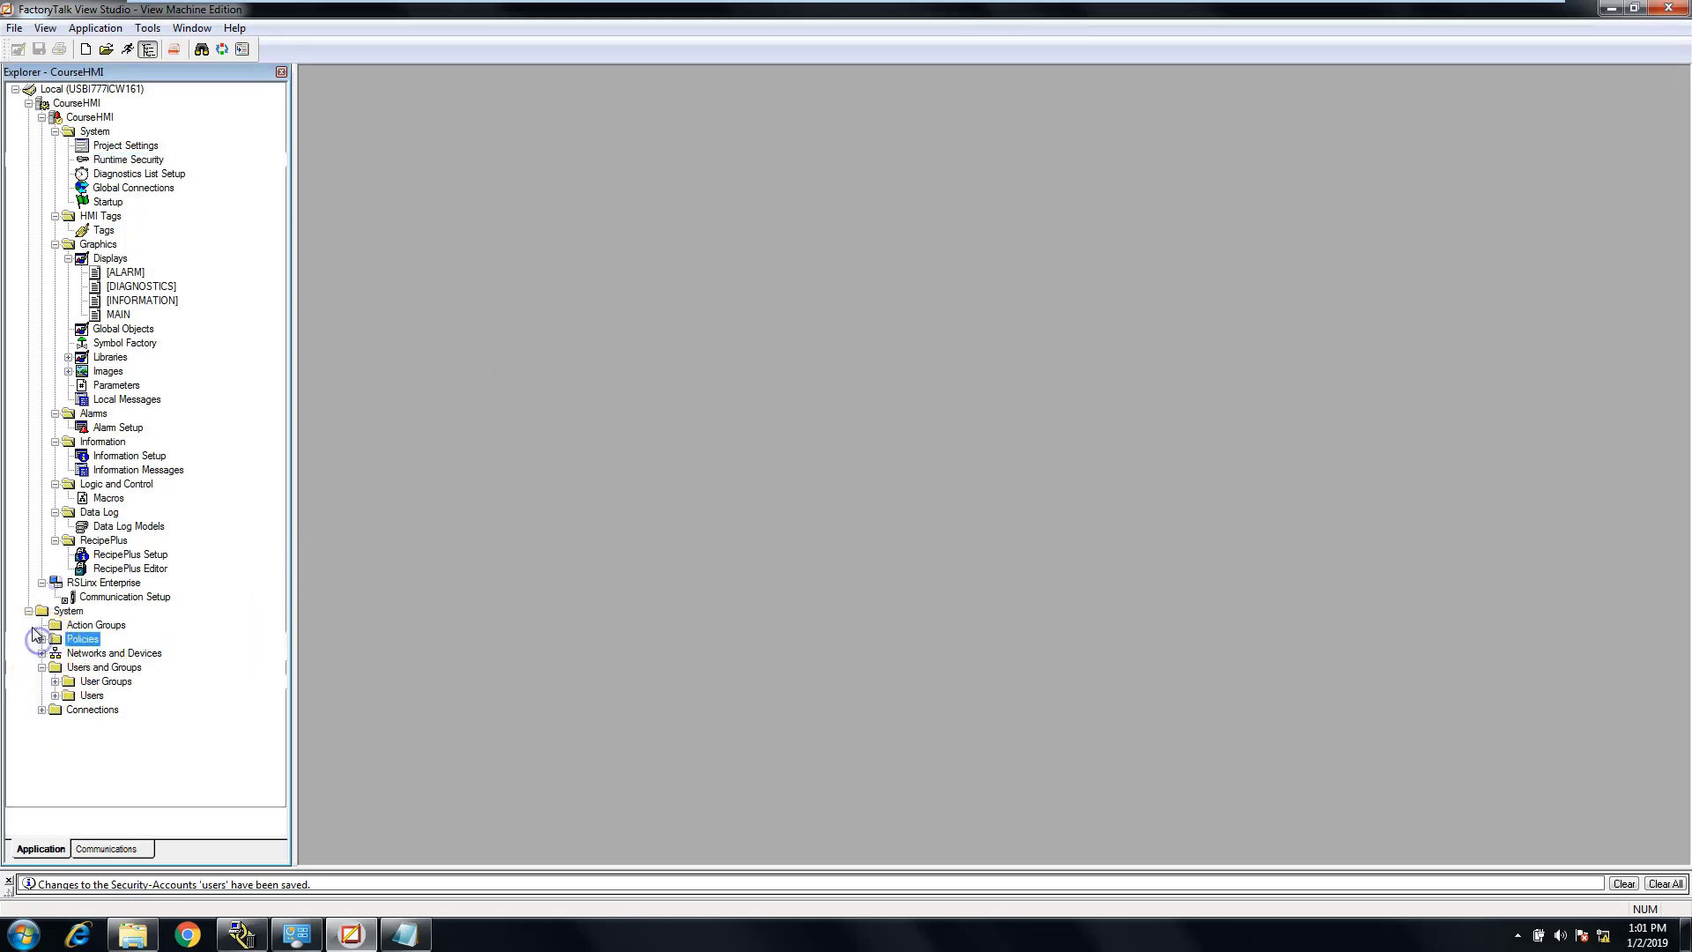
{"action": "left_click", "coordinate": [41, 667]}
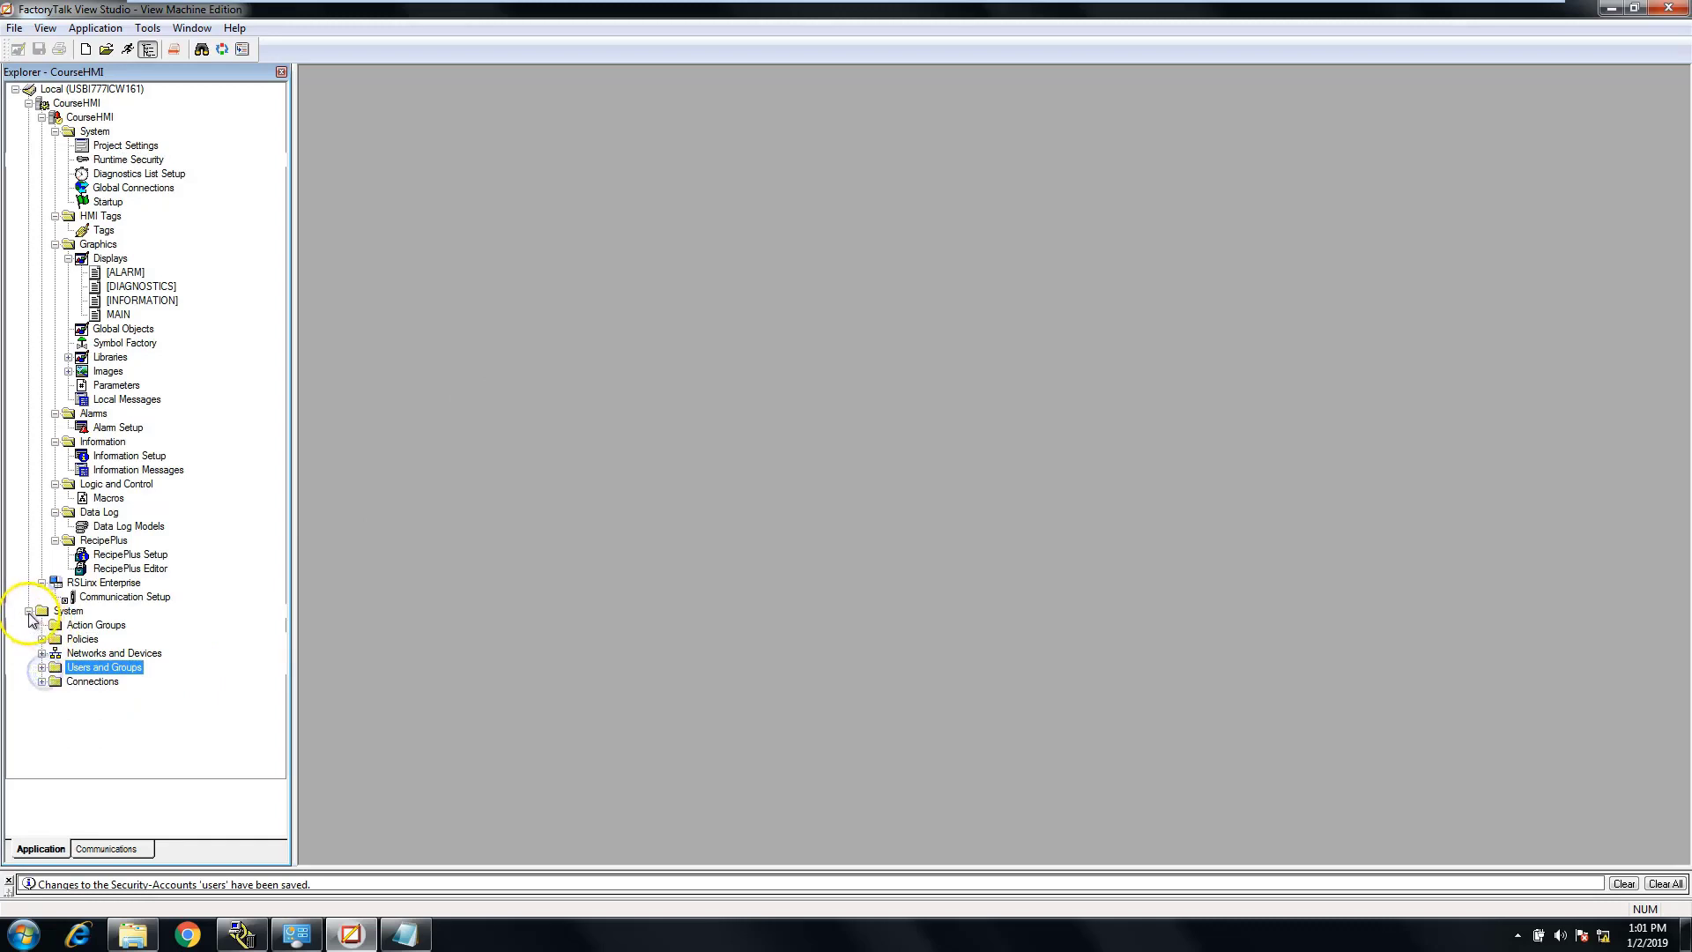
{"action": "left_click", "coordinate": [29, 611]}
{"action": "left_click", "coordinate": [29, 611]}
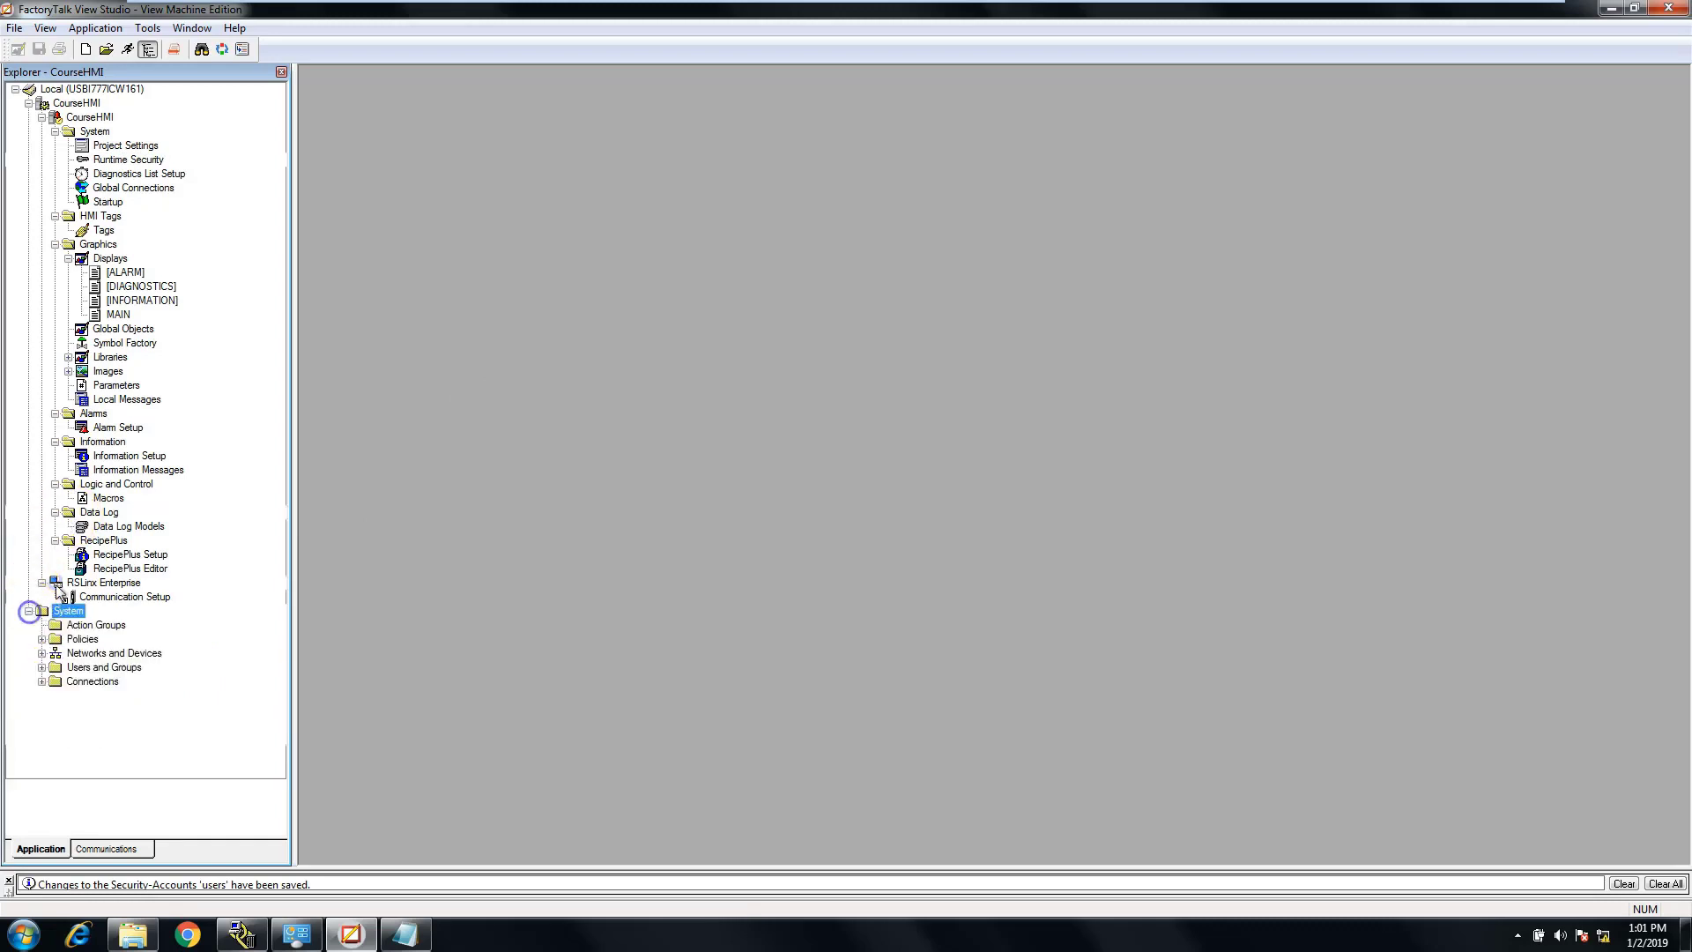